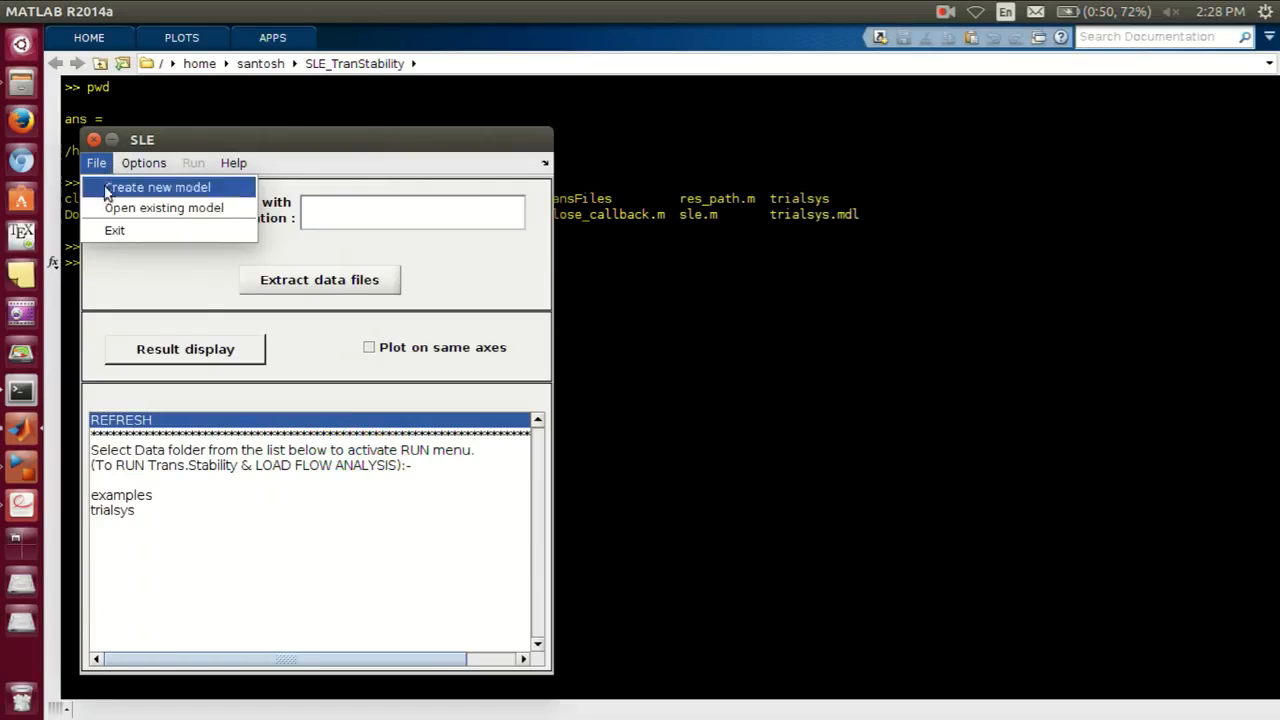
Read the help topic on creating a new model, return to the topic list and close the help window.
mouse_move(139, 170)
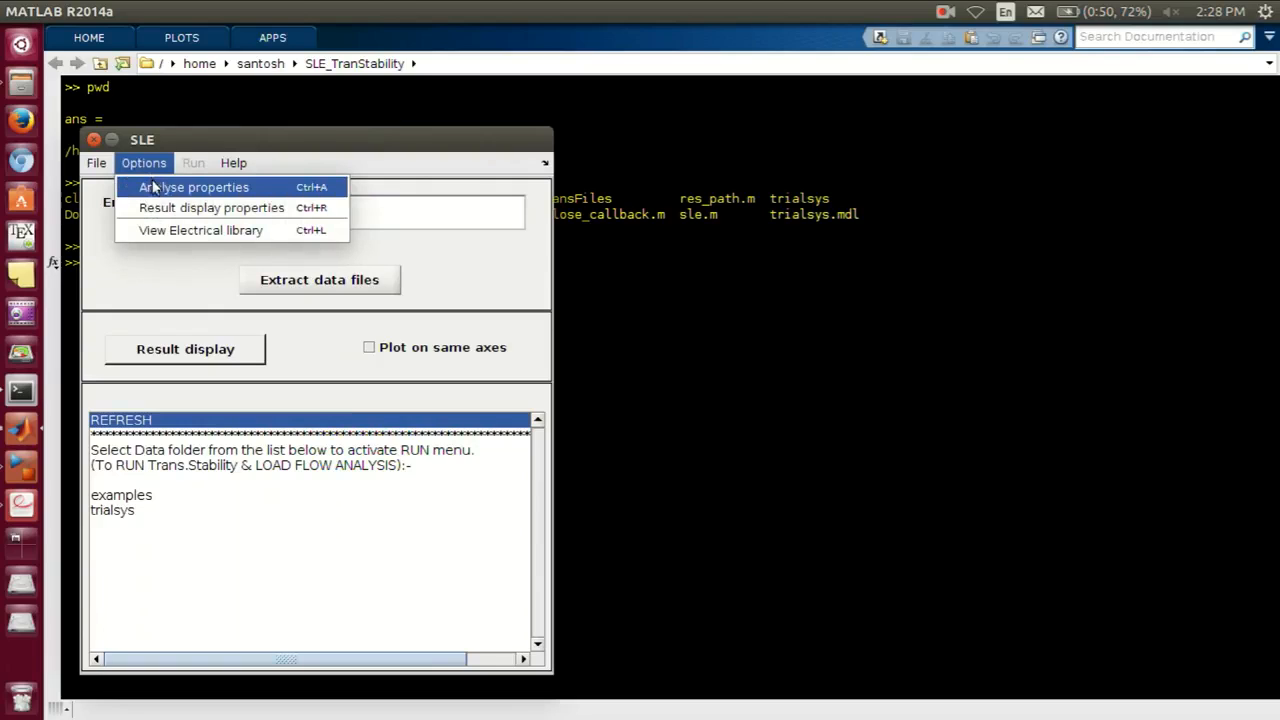
click(238, 165)
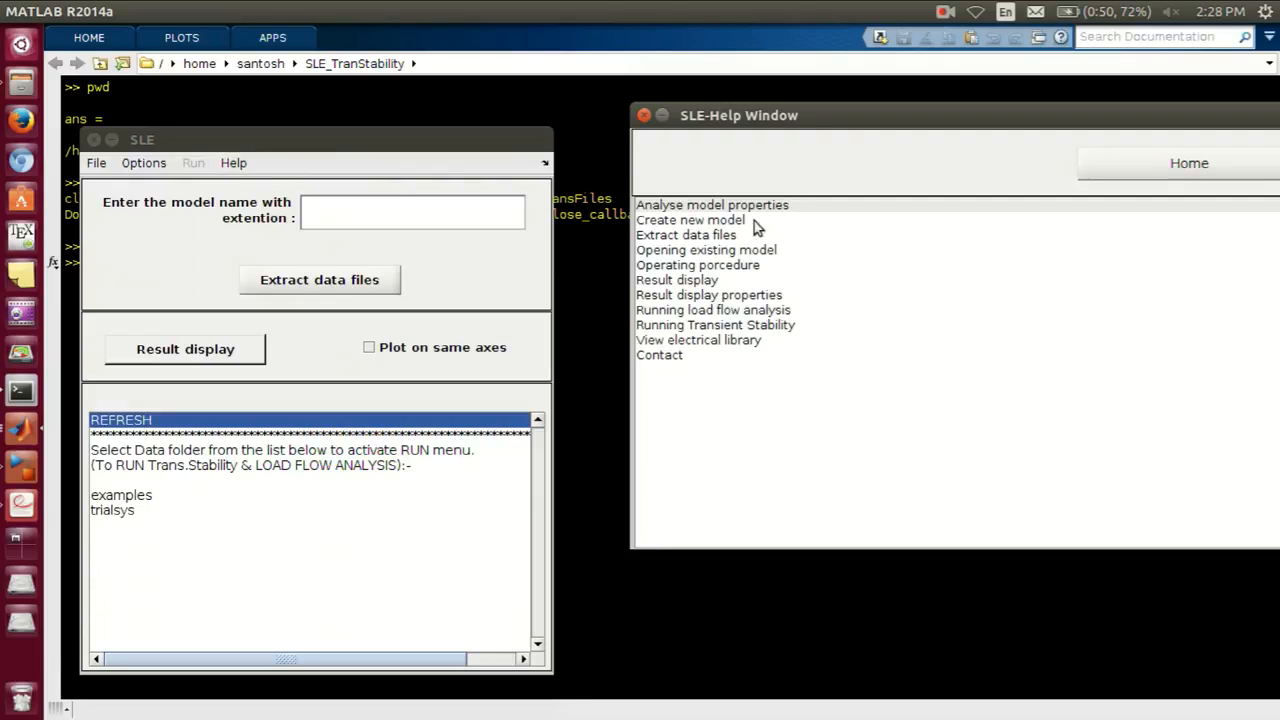
click(698, 221)
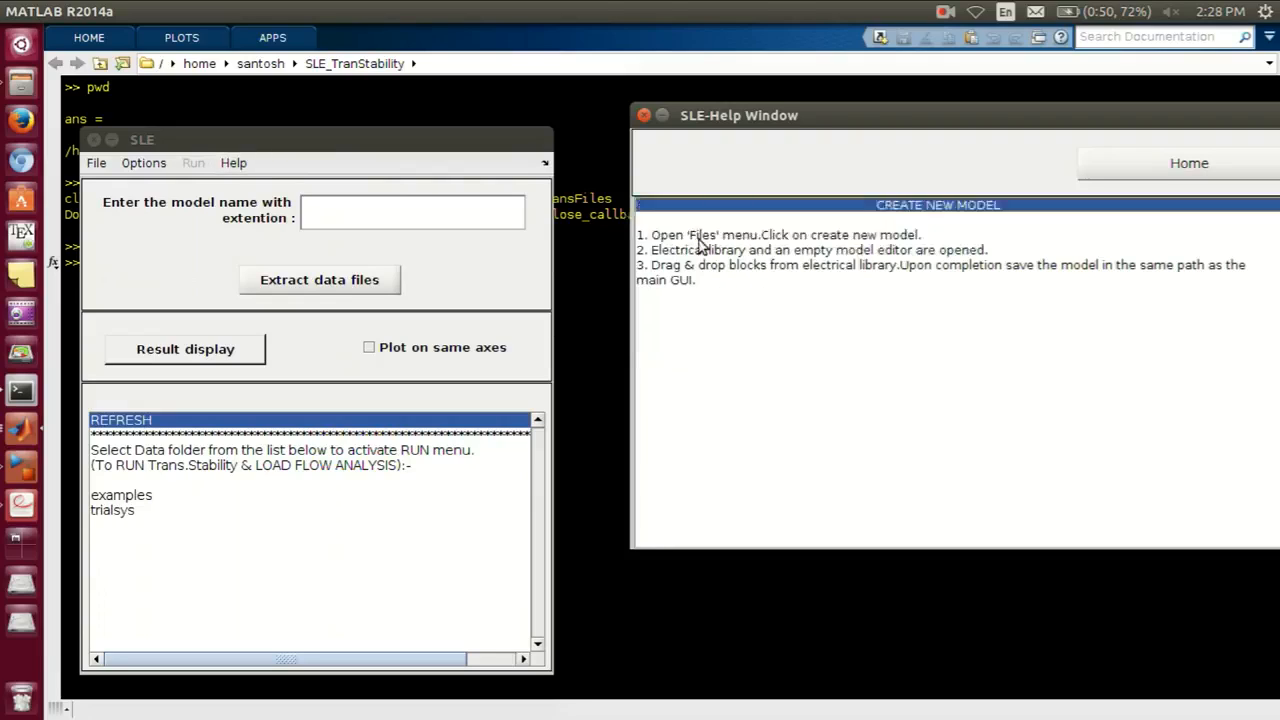
click(1176, 172)
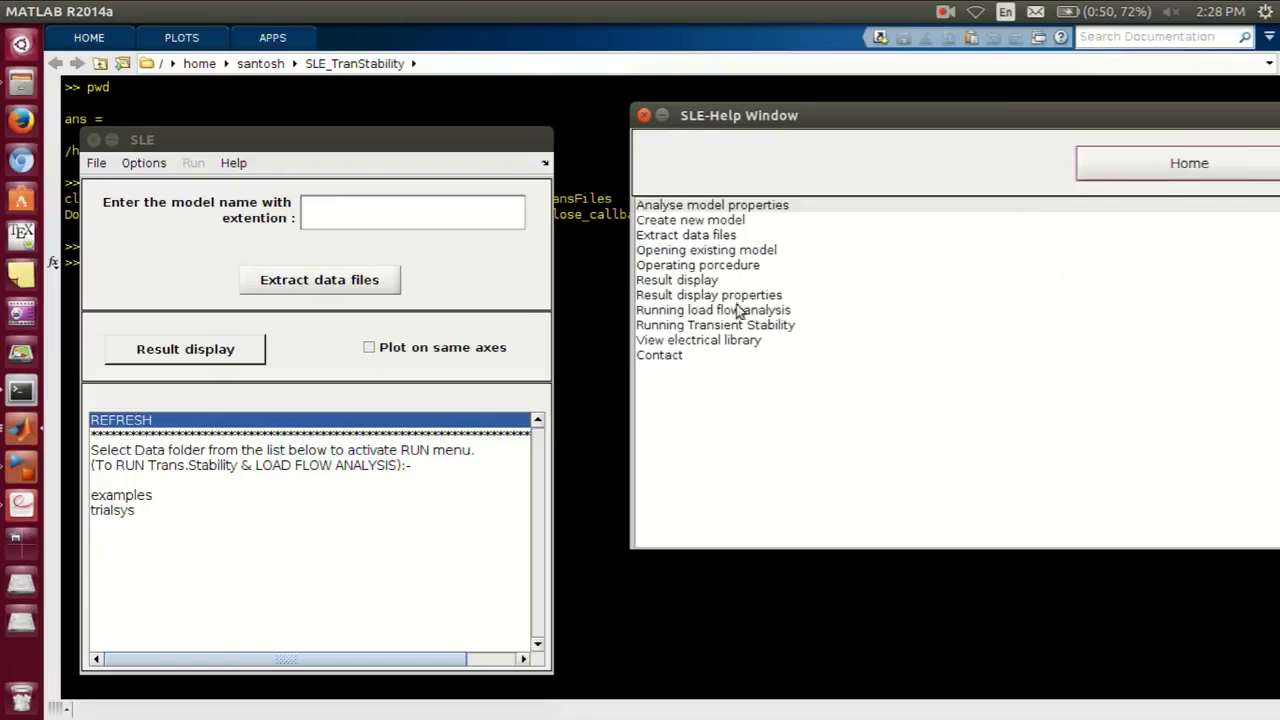
click(643, 114)
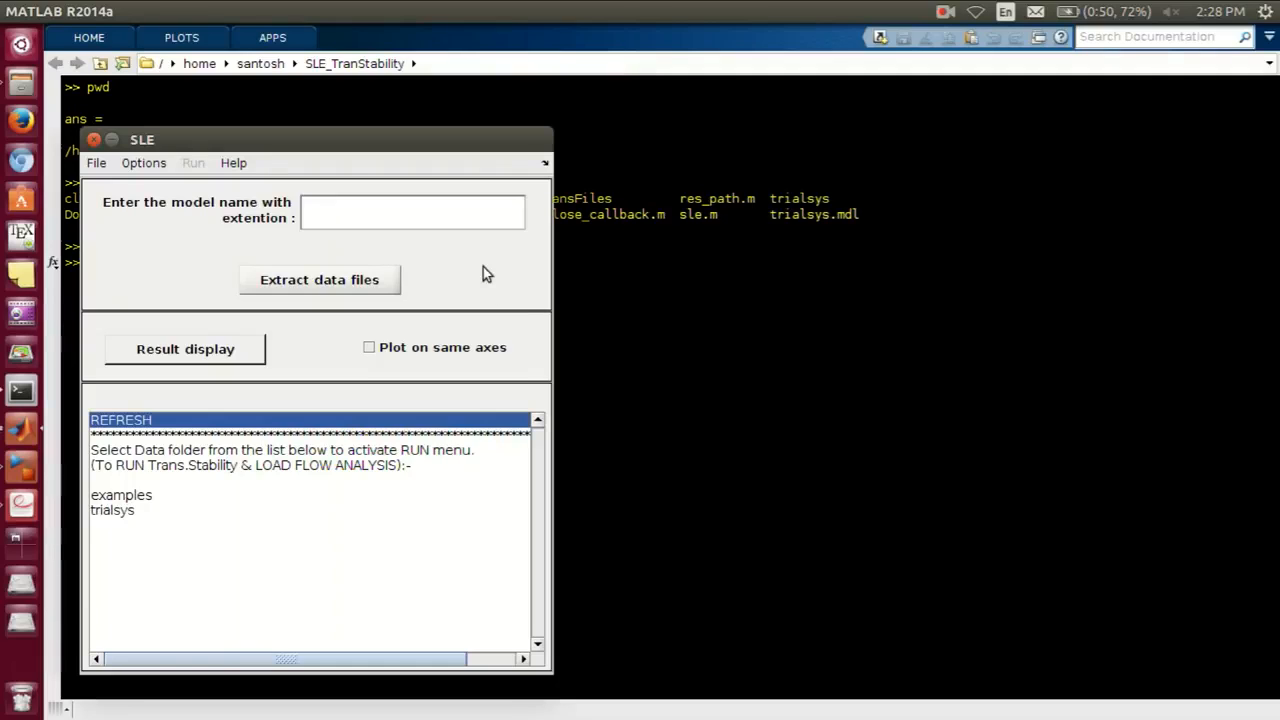
Create a new model from the SLE window and line up the electrical library beside the empty model.
click(98, 166)
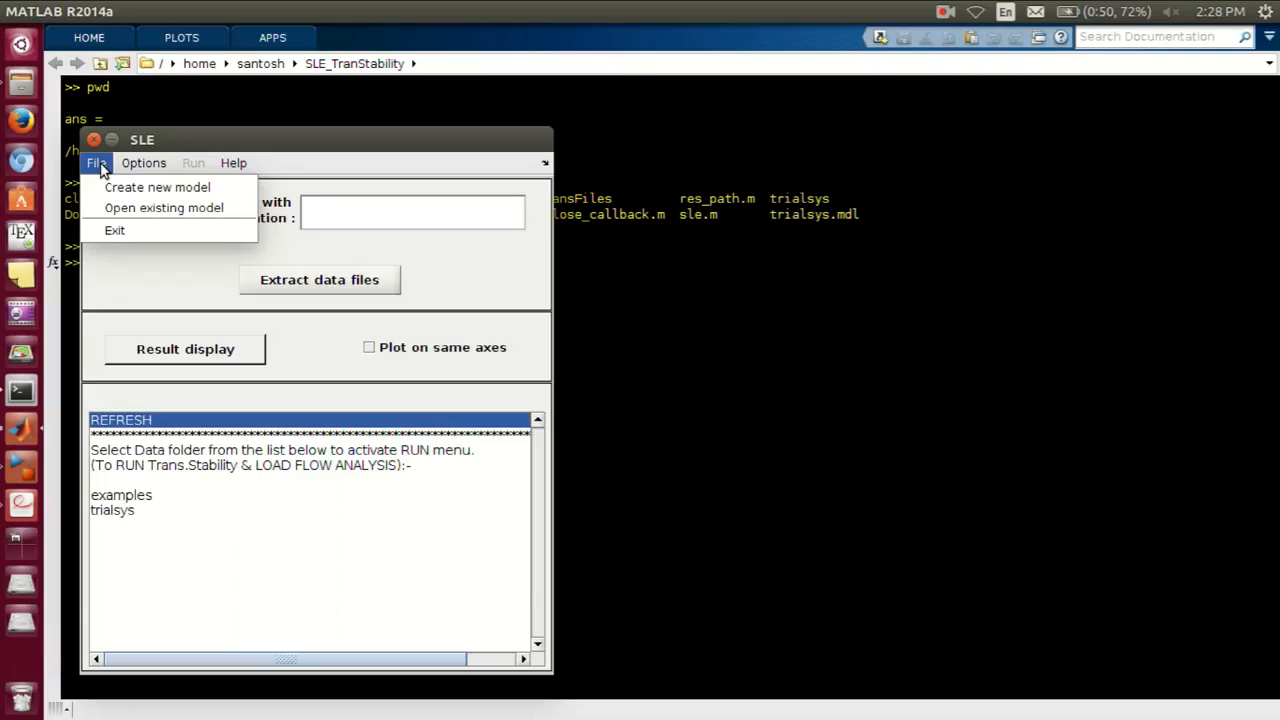
click(101, 189)
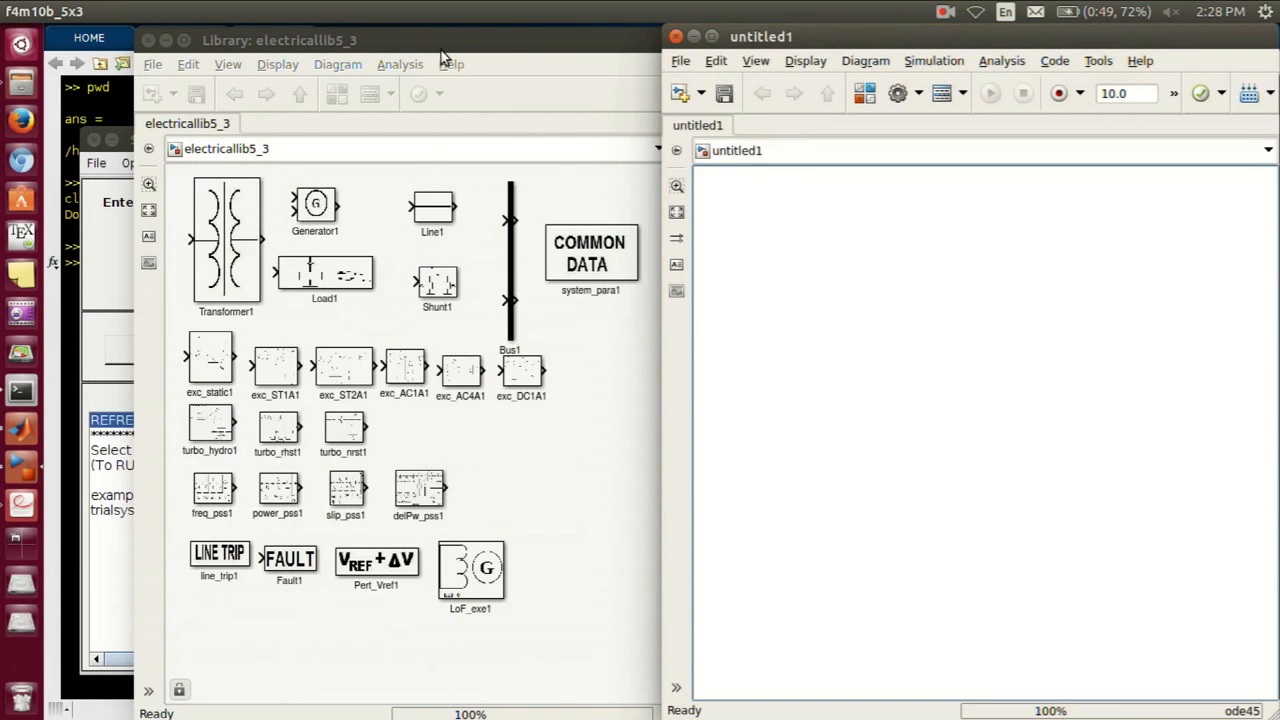
click(443, 57)
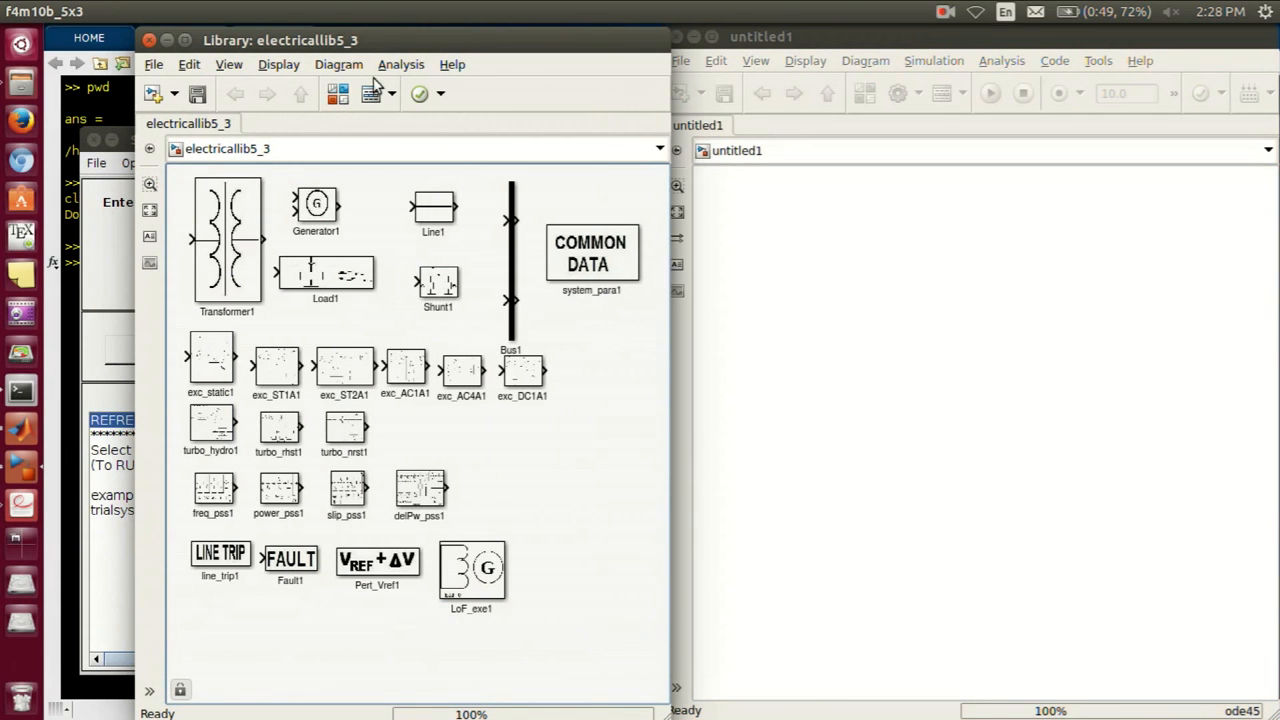
drag(390, 42, 379, 35)
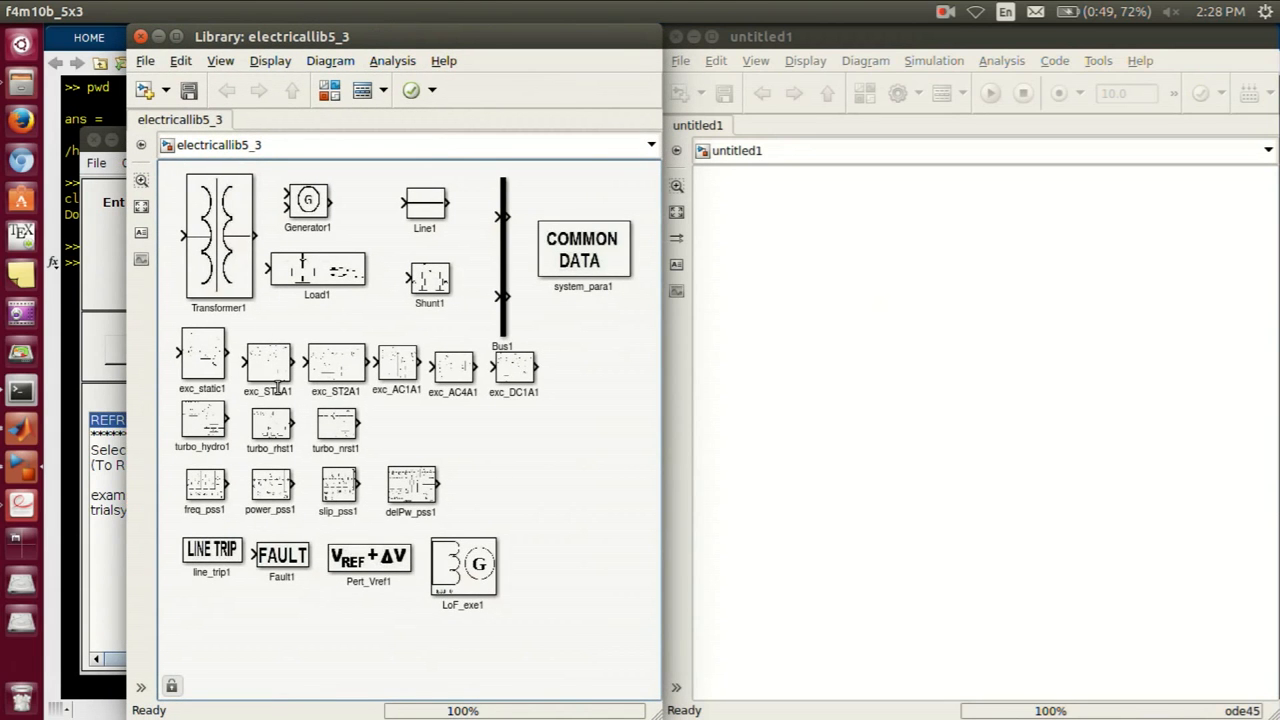
Examine the two-area 4-machine single-line diagram in SLE_manual.pdf, then switch back to the electrical library.
key(super+w)
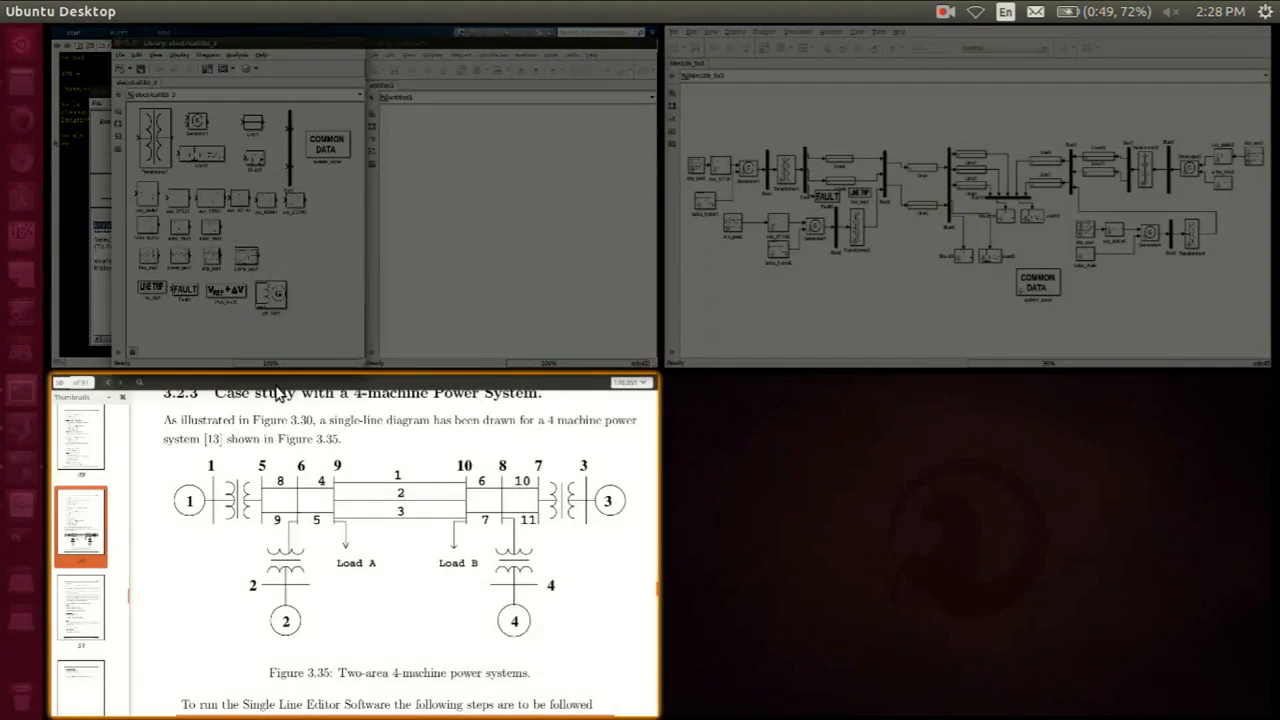
click(276, 387)
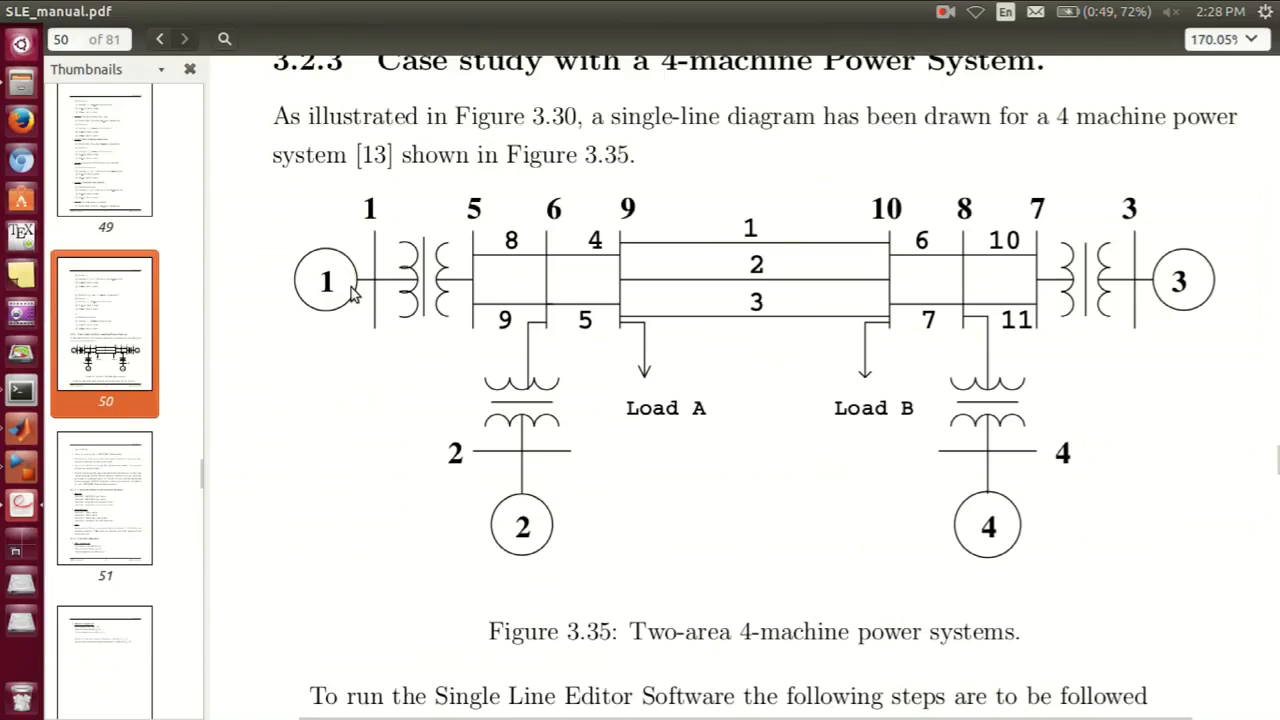
key(alt+Tab)
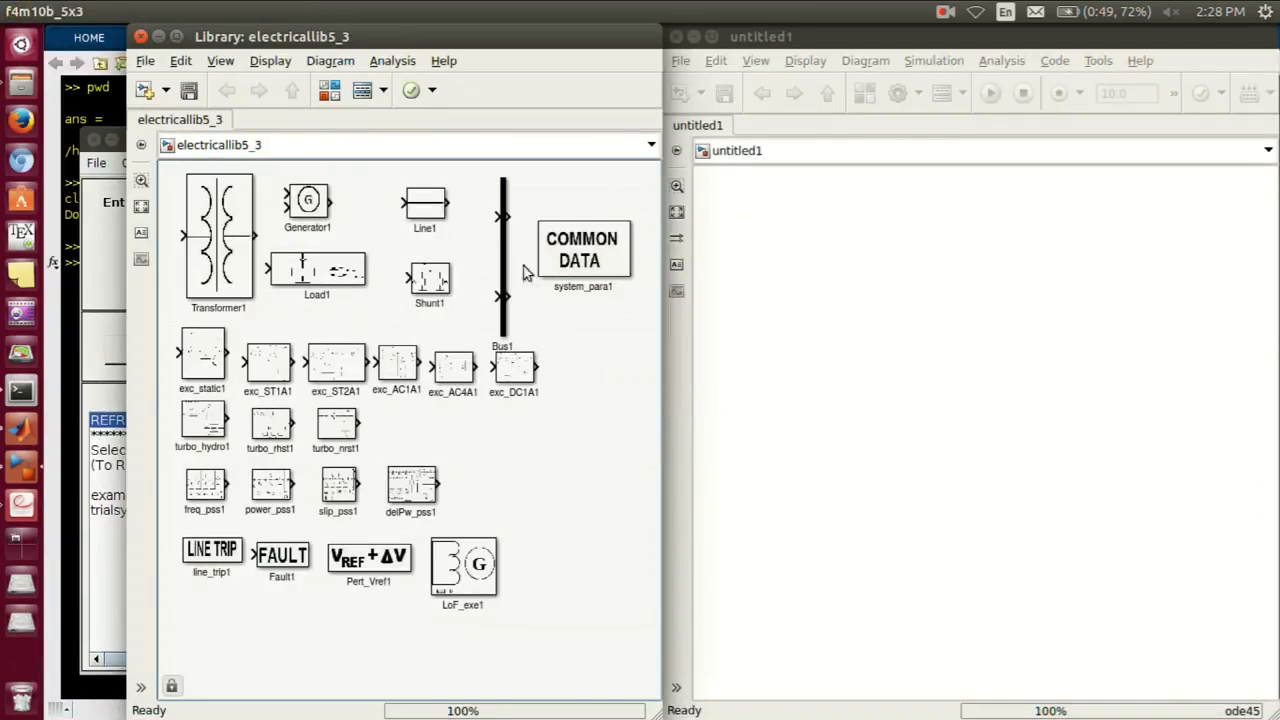
Add a COMMON DATA block and a bus to the model, setting the bus to 1 output and 1 input.
drag(566, 256, 1135, 225)
drag(502, 272, 918, 408)
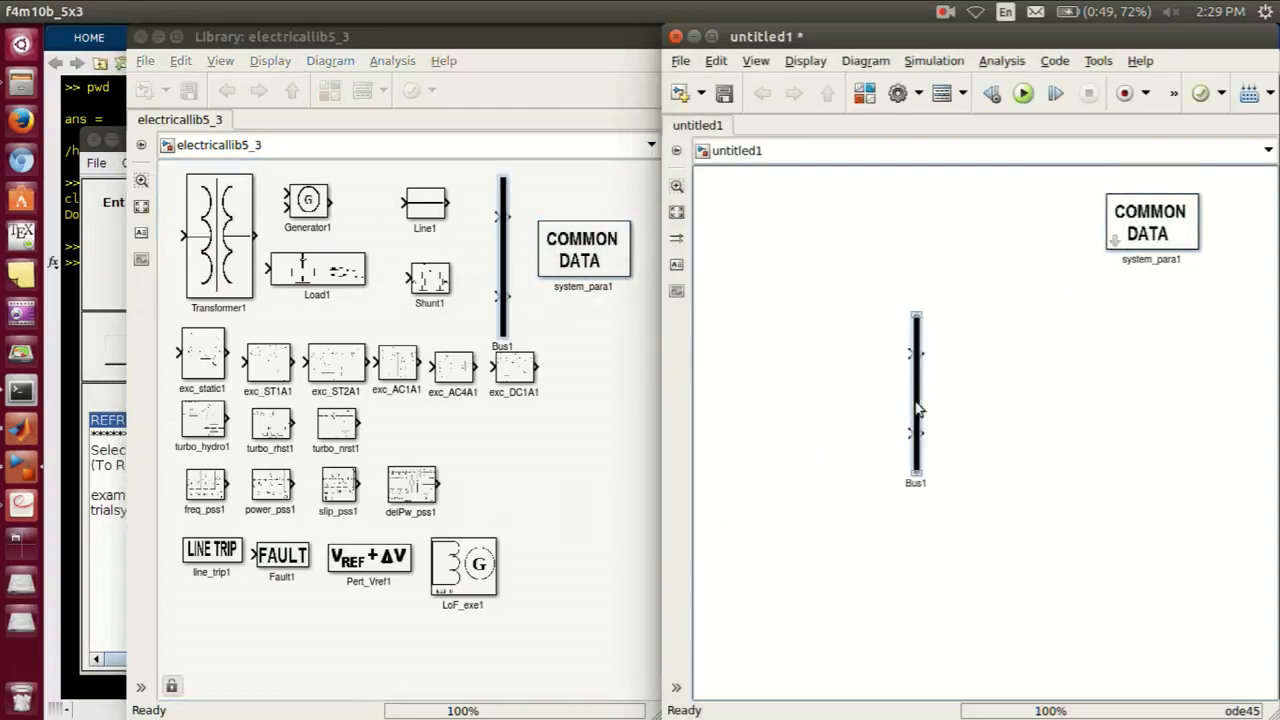
double_click(918, 408)
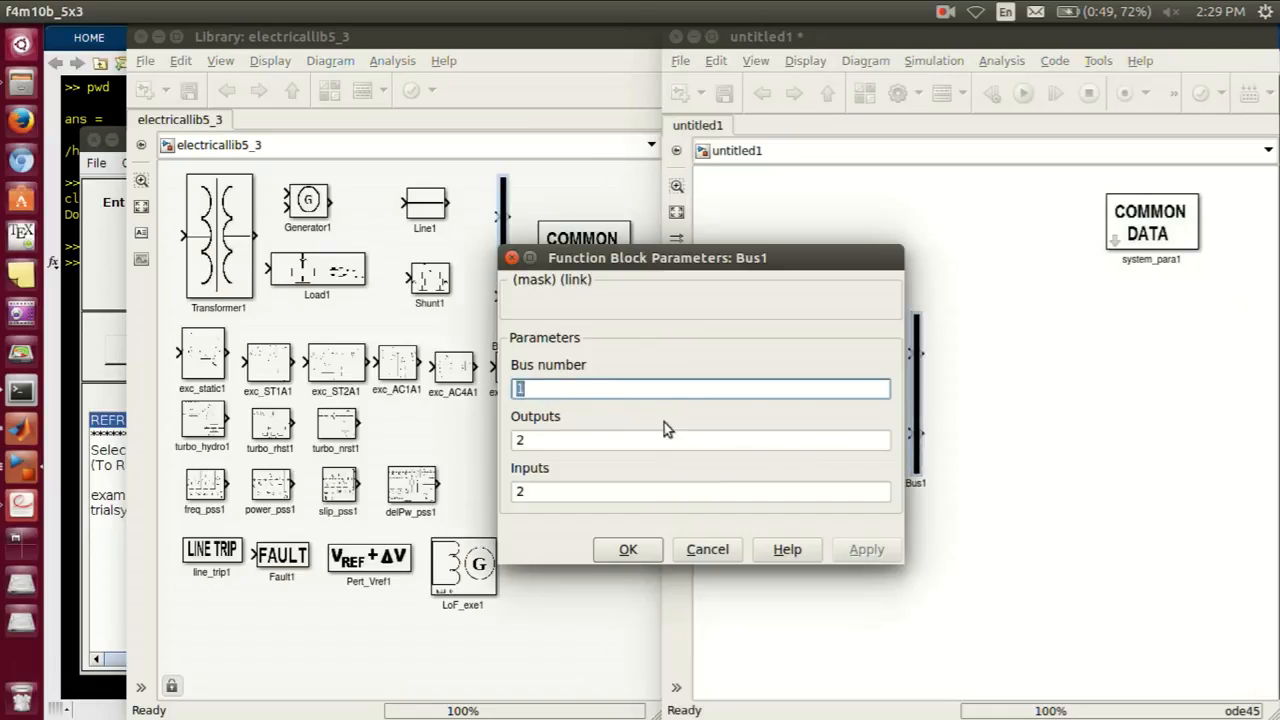
key(Tab)
text(1)
key(Tab)
text(1)
click(628, 549)
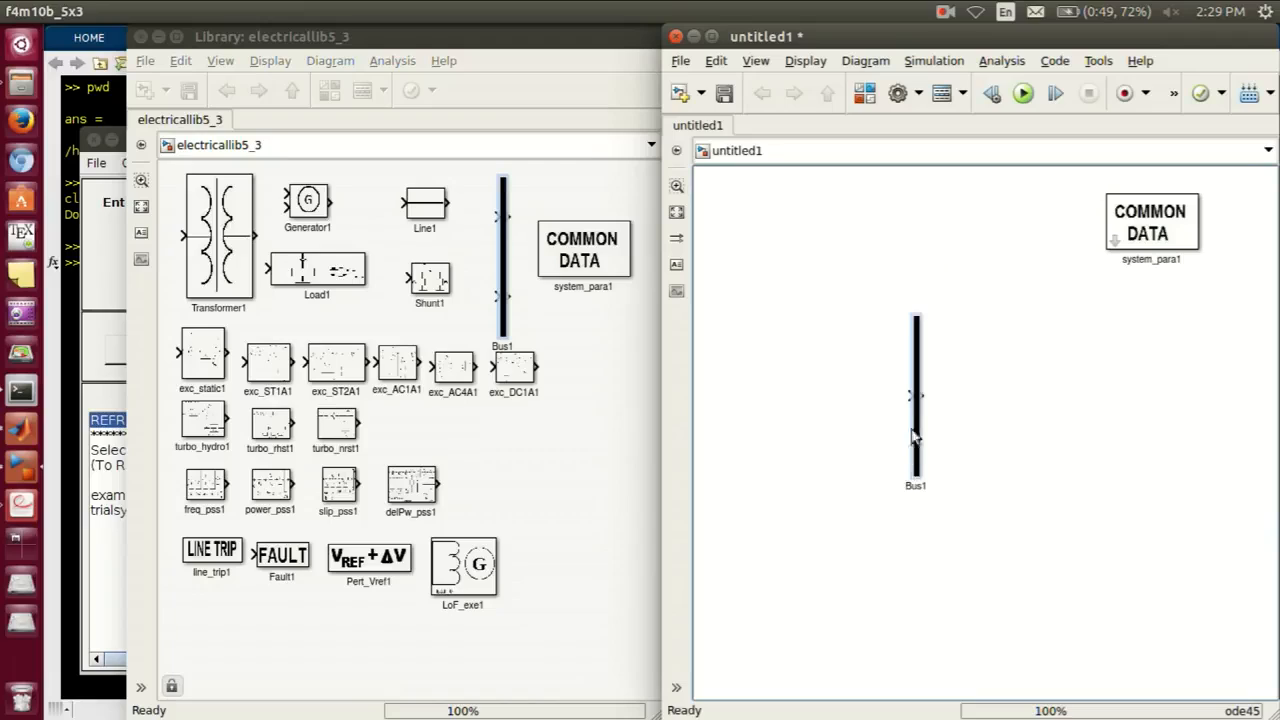
Shorten Bus1 and reposition it near the middle of the model canvas.
click(916, 474)
drag(916, 472, 930, 418)
click(913, 411)
drag(917, 400, 919, 442)
click(991, 440)
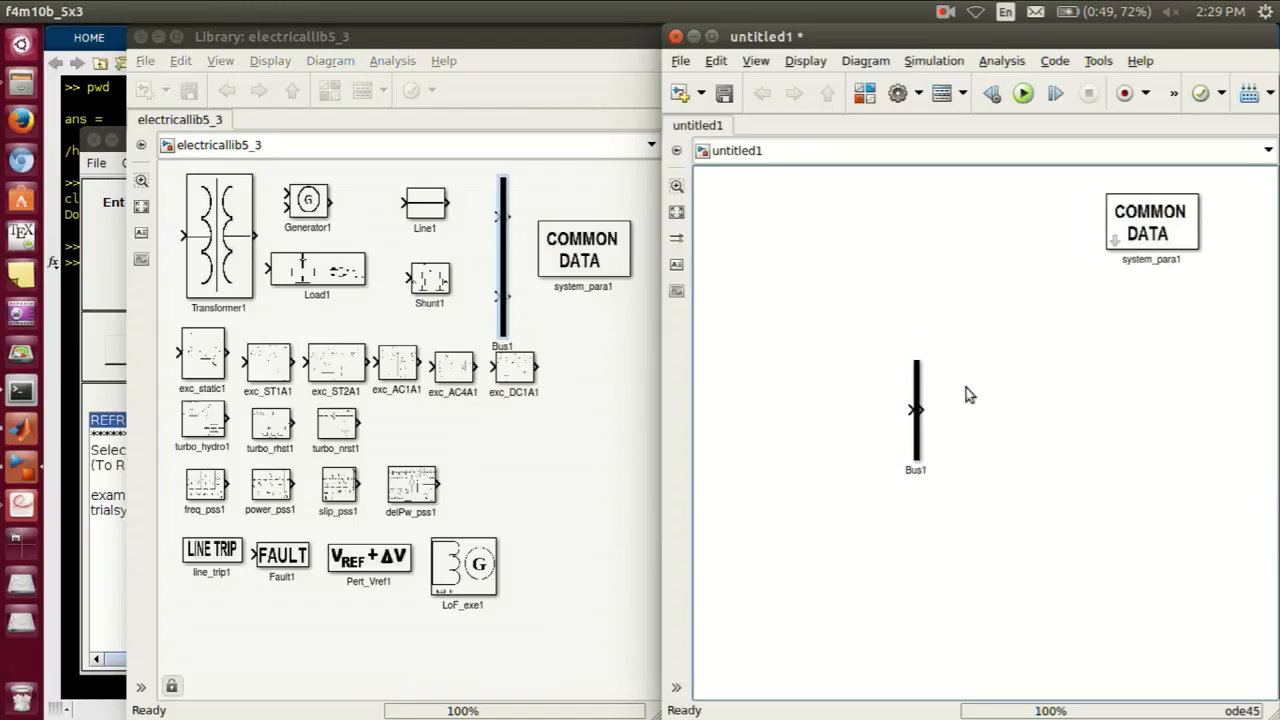
Place a transformer after Bus1 and a generator before it, level with the bus.
drag(193, 230, 922, 443)
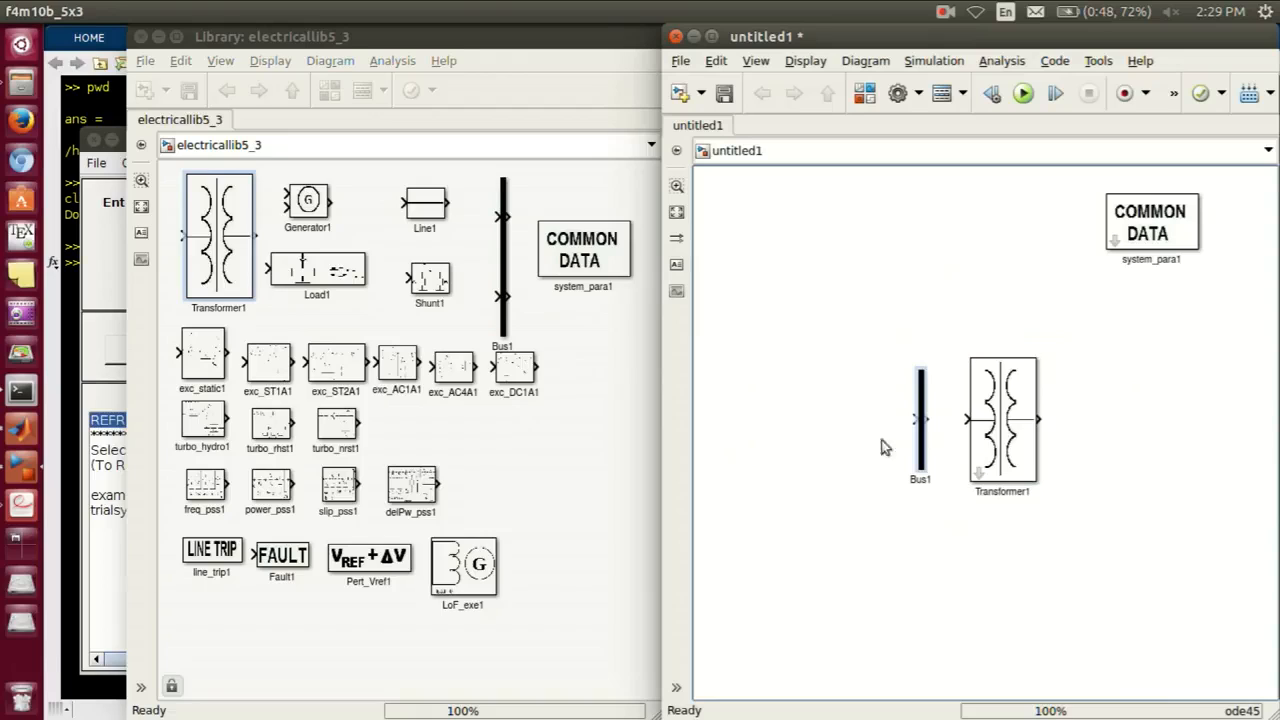
drag(307, 200, 847, 420)
click(815, 545)
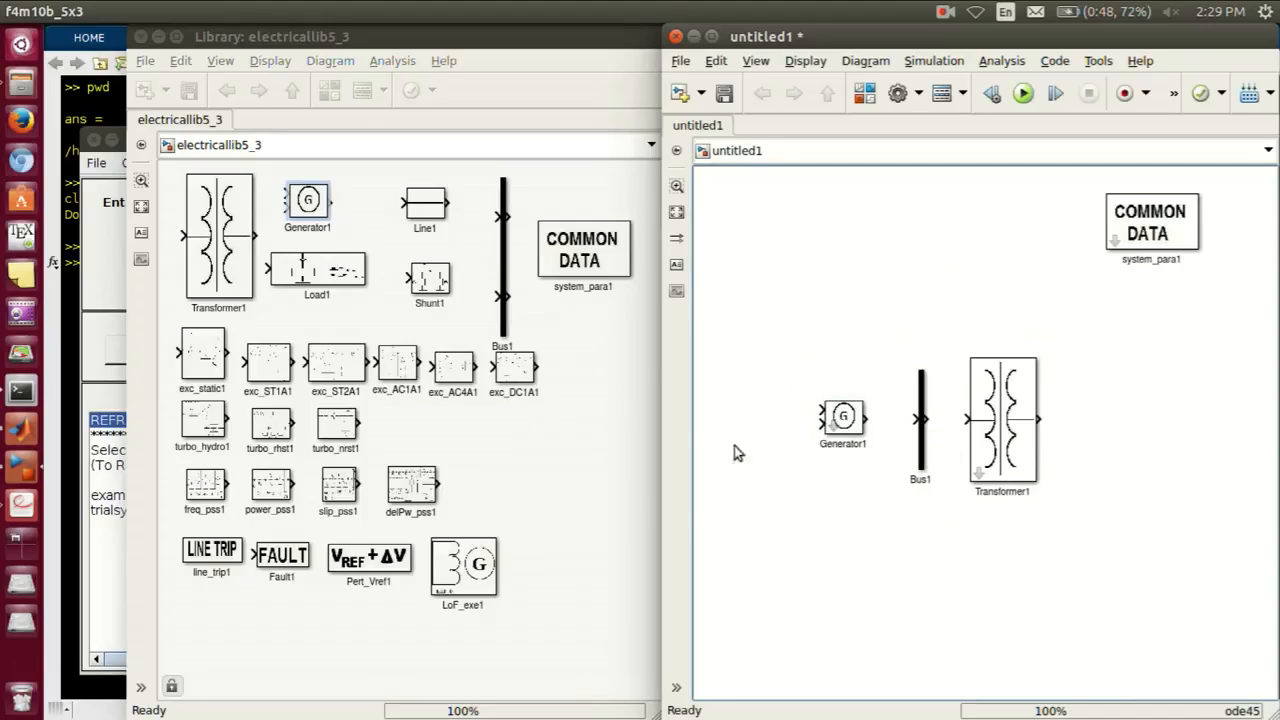
click(922, 420)
Add turbo_hydro and exc_static blocks before the generator and connect both to the generator's inputs.
drag(203, 420, 819, 418)
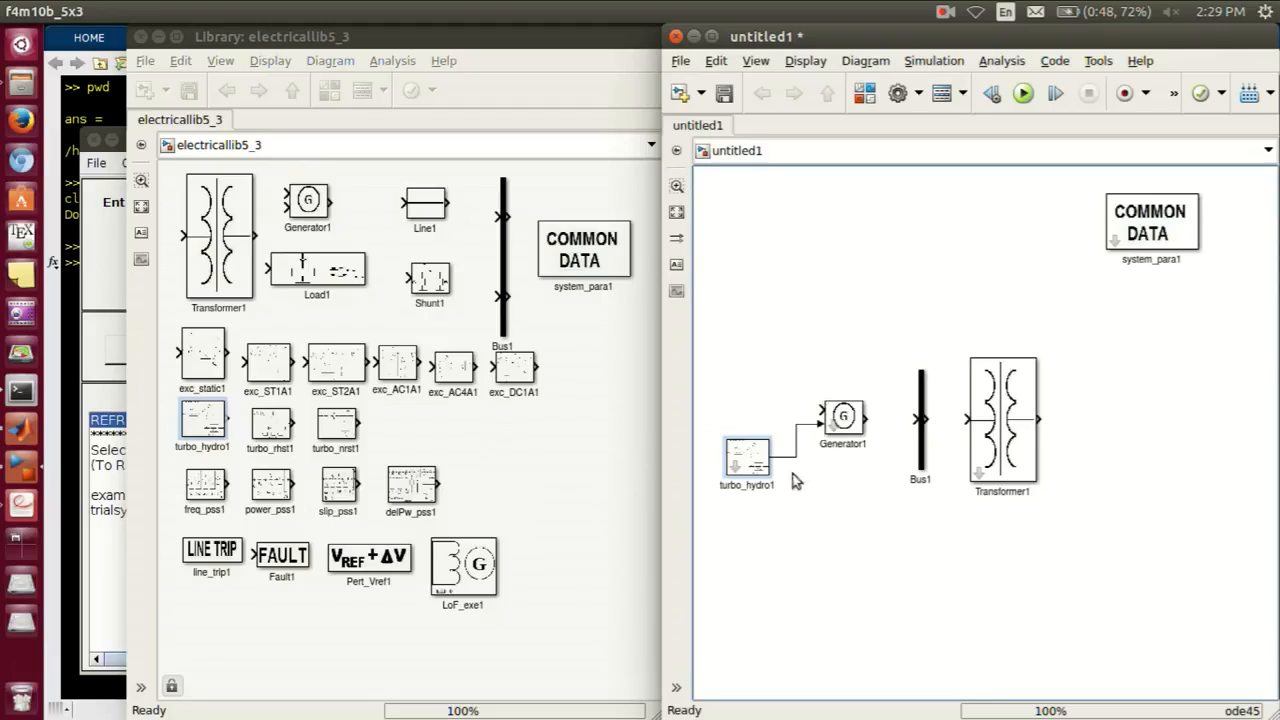
drag(203, 380, 791, 352)
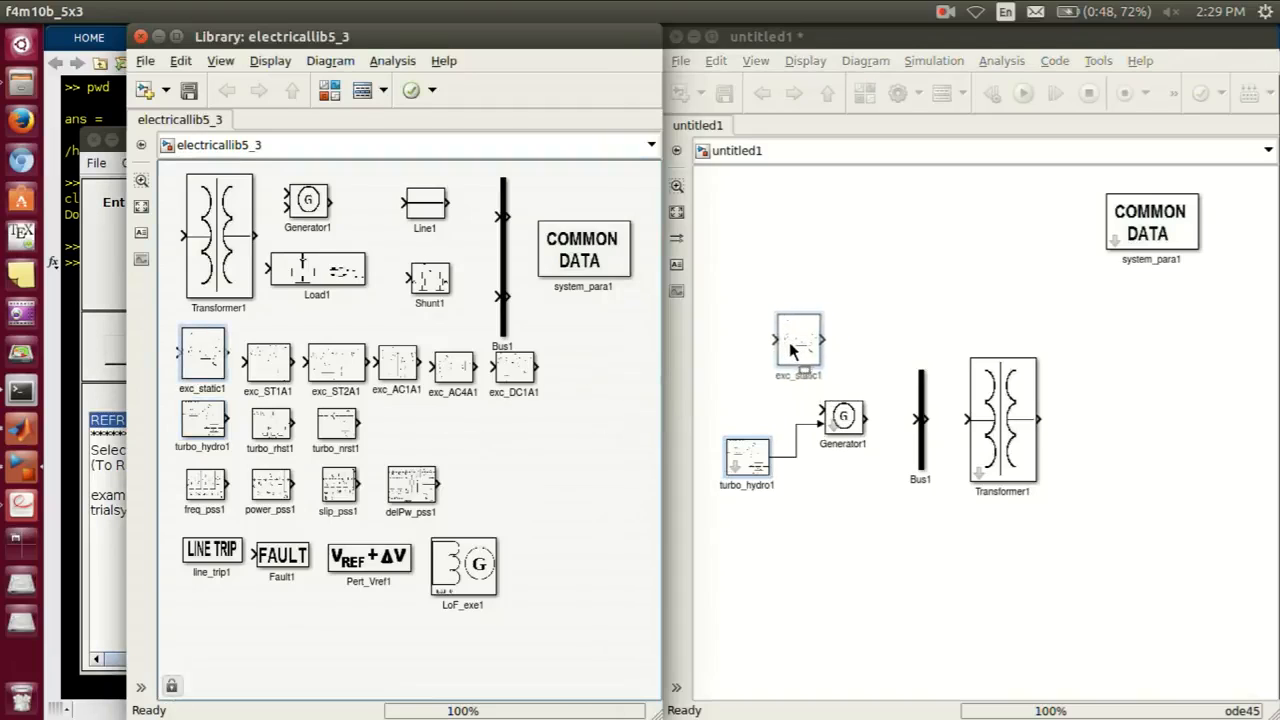
drag(866, 417, 880, 417)
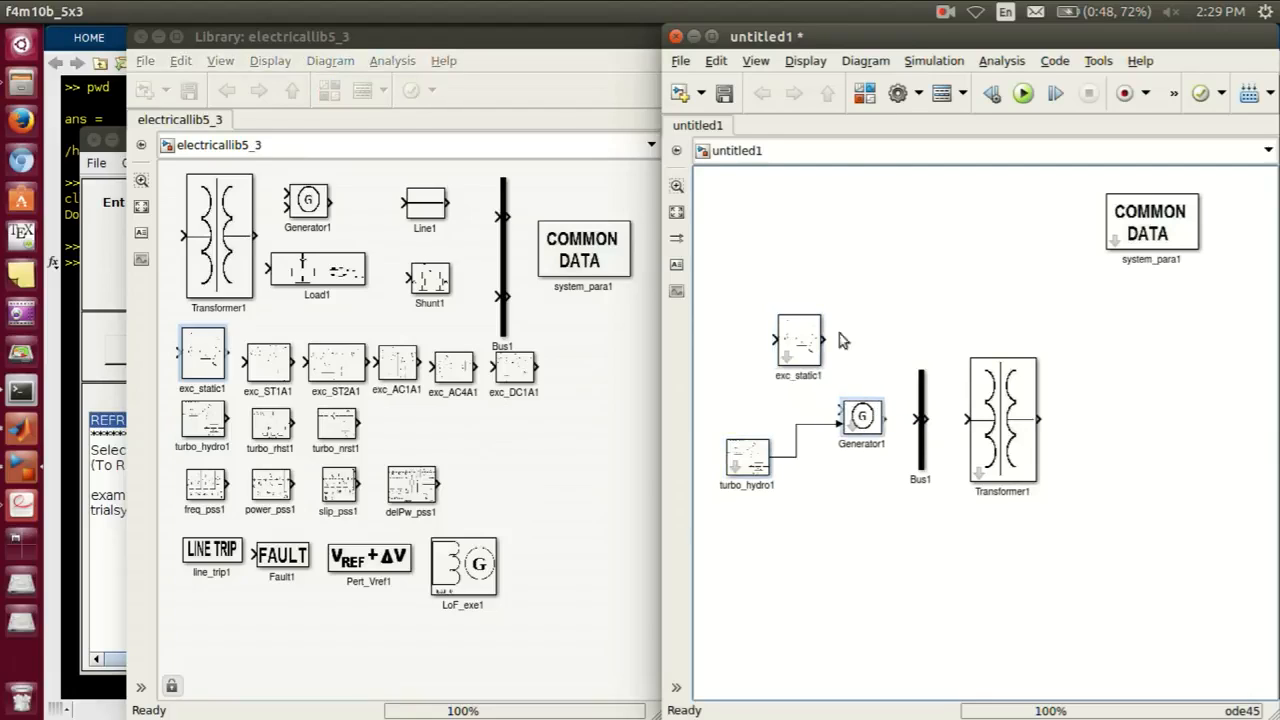
drag(826, 334, 838, 405)
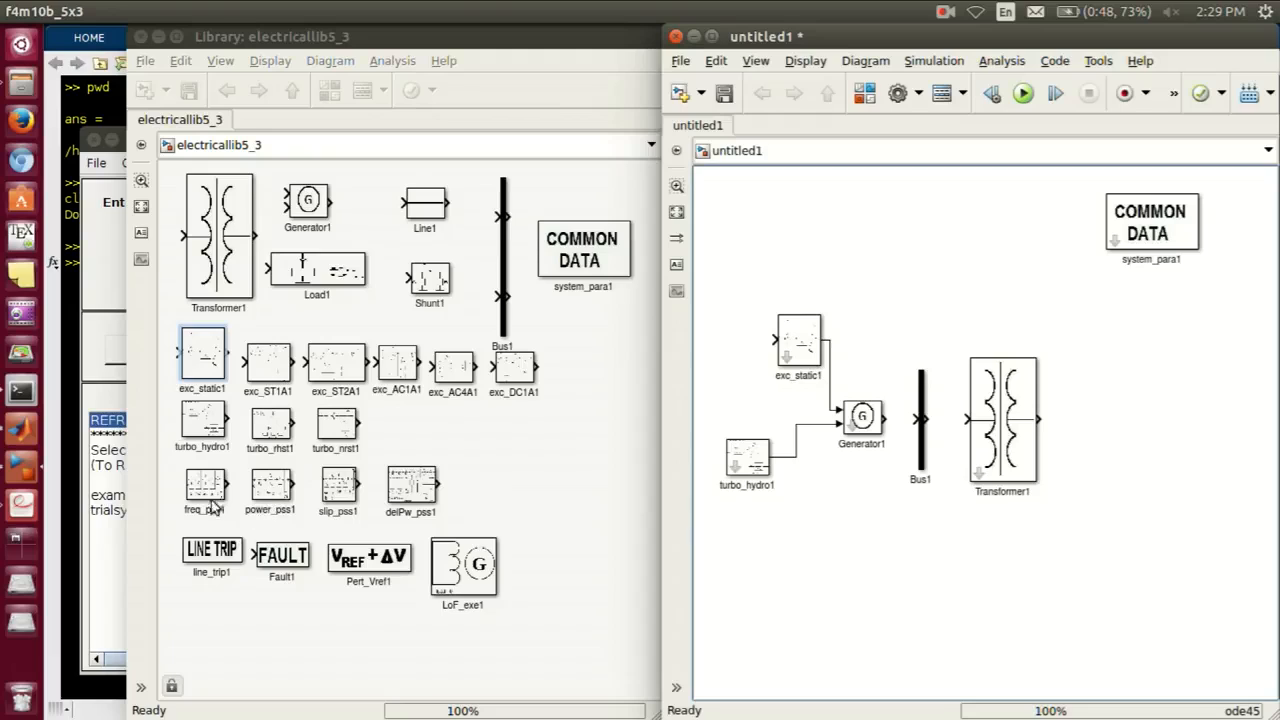
Add a freq_pss block before exc_static and connect it to the exciter's input.
drag(213, 490, 742, 344)
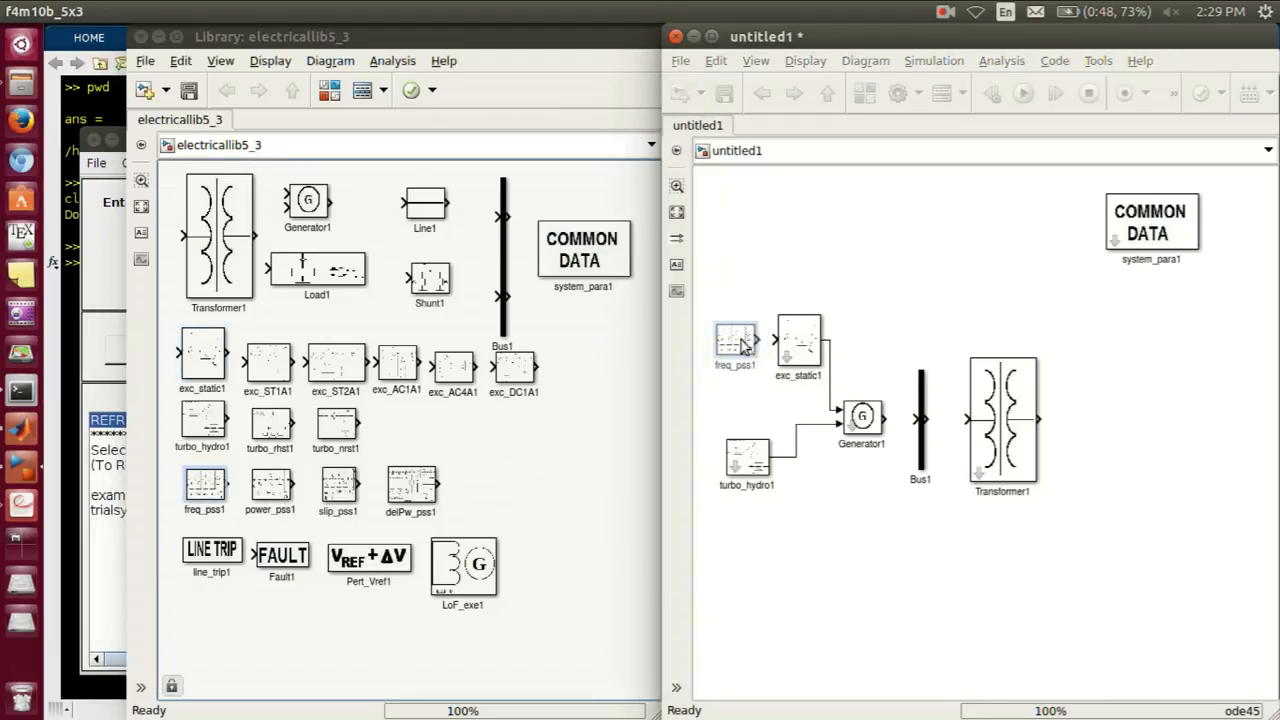
ctrl+click(805, 338)
click(857, 316)
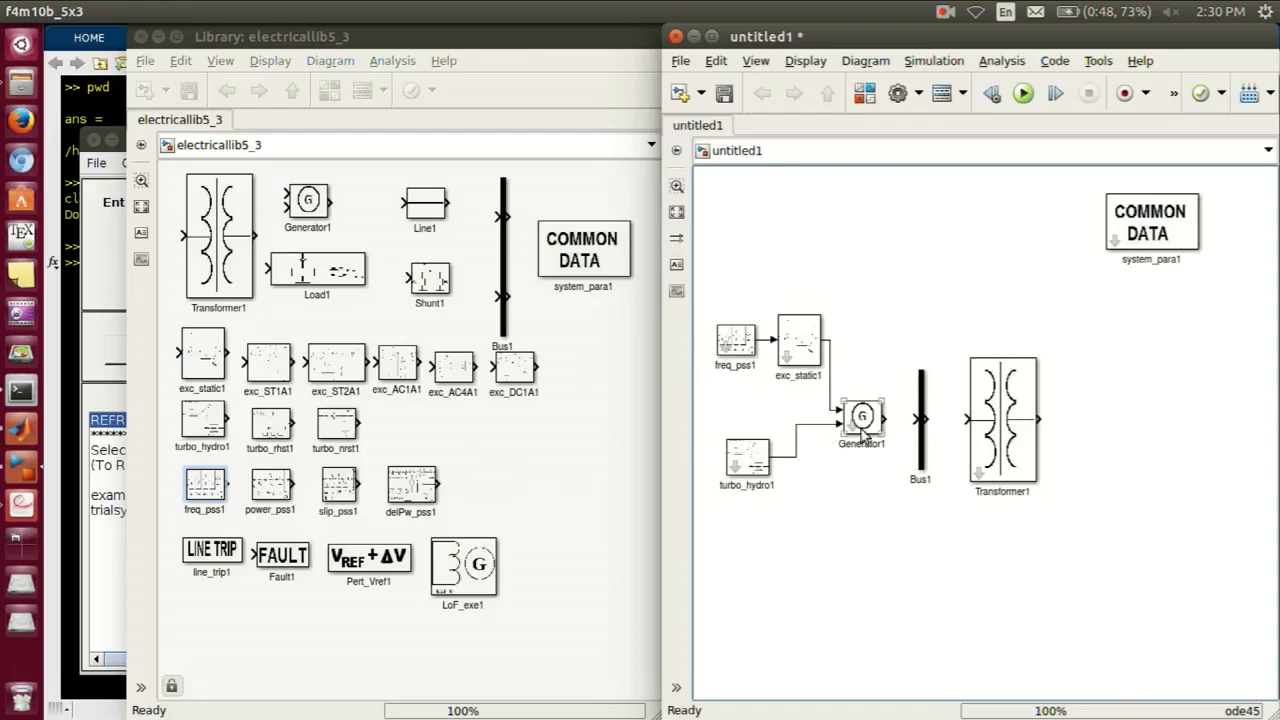
drag(712, 291, 886, 527)
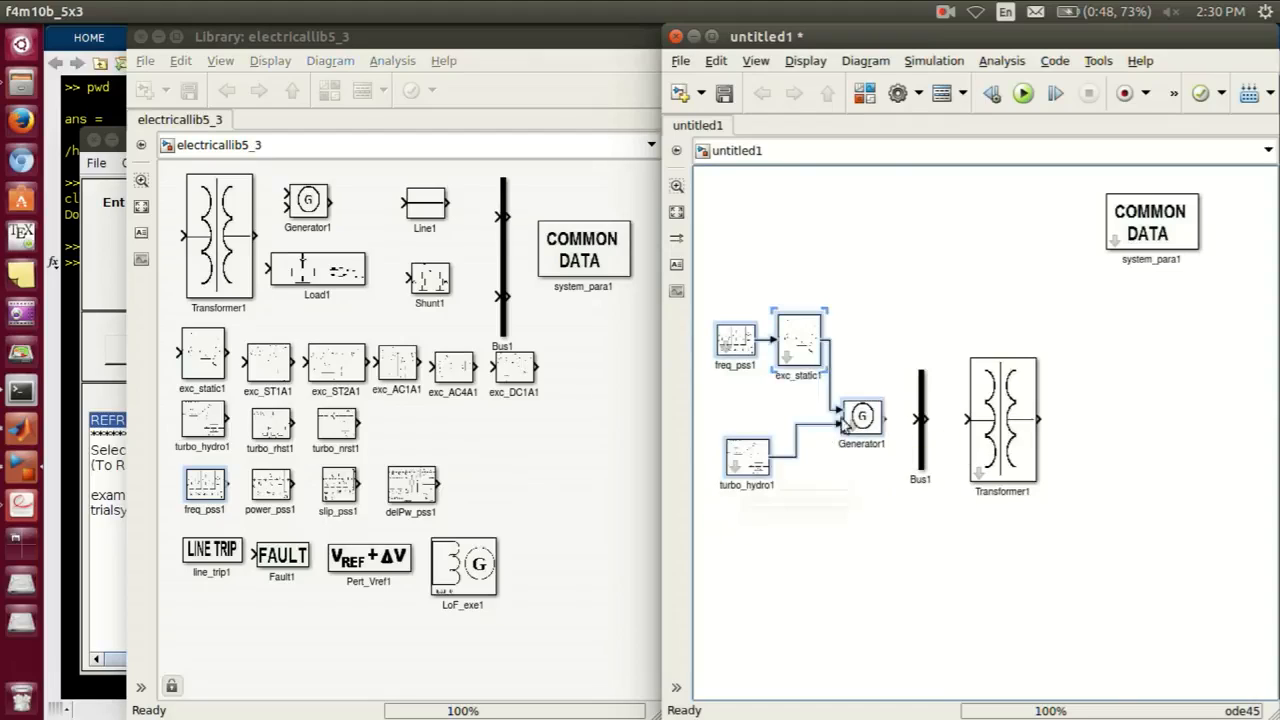
drag(714, 284, 882, 517)
click(766, 523)
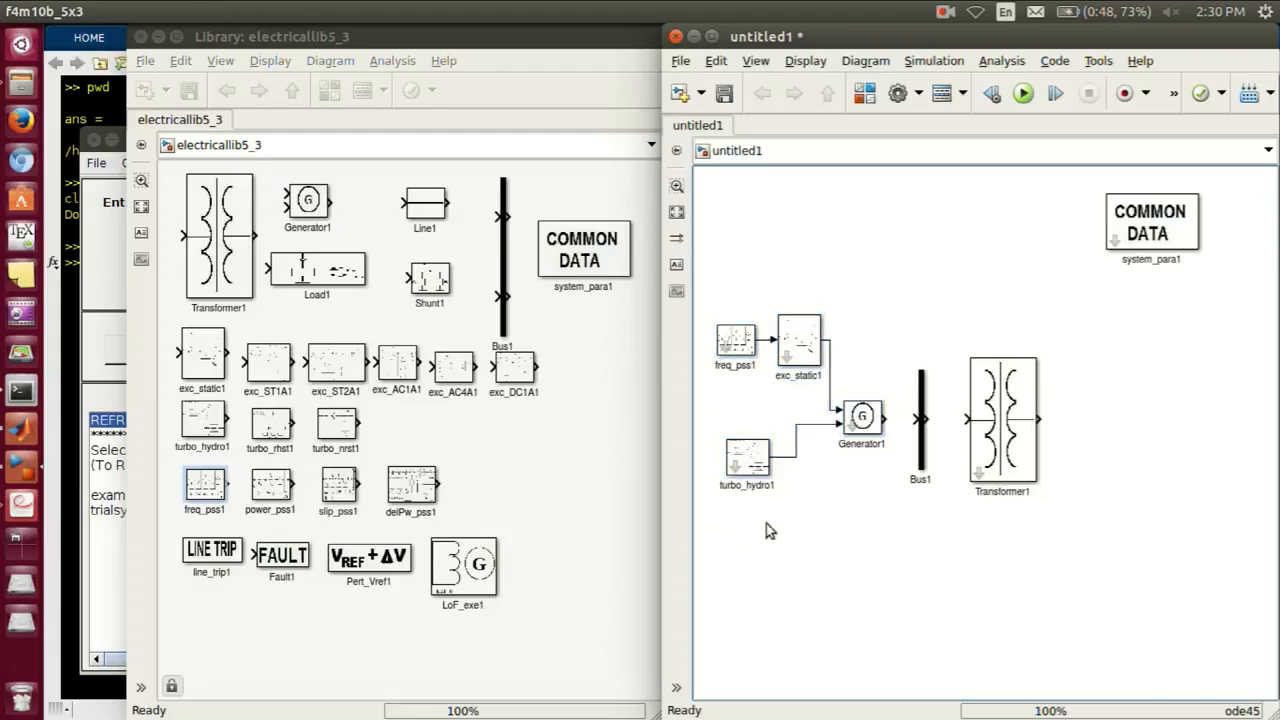
Duplicate Bus1 beyond the transformer and wire generator, Bus1, transformer and the new bus in series.
mouse_move(890, 418)
mouse_down()
mouse_move(1094, 412)
mouse_move(1136, 431)
mouse_move(1099, 456)
mouse_up()
click(918, 410)
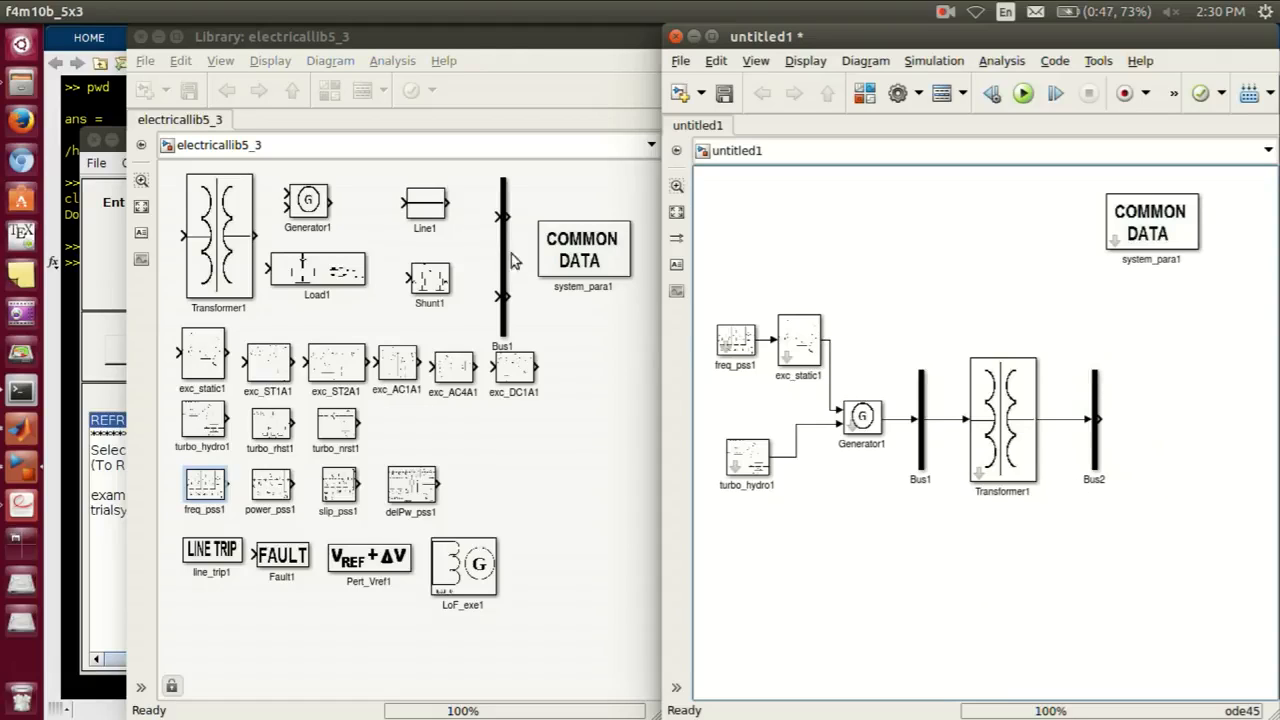
Place a Line block beyond Bus2 and set Bus2's number of outputs to 2.
drag(425, 203, 1152, 421)
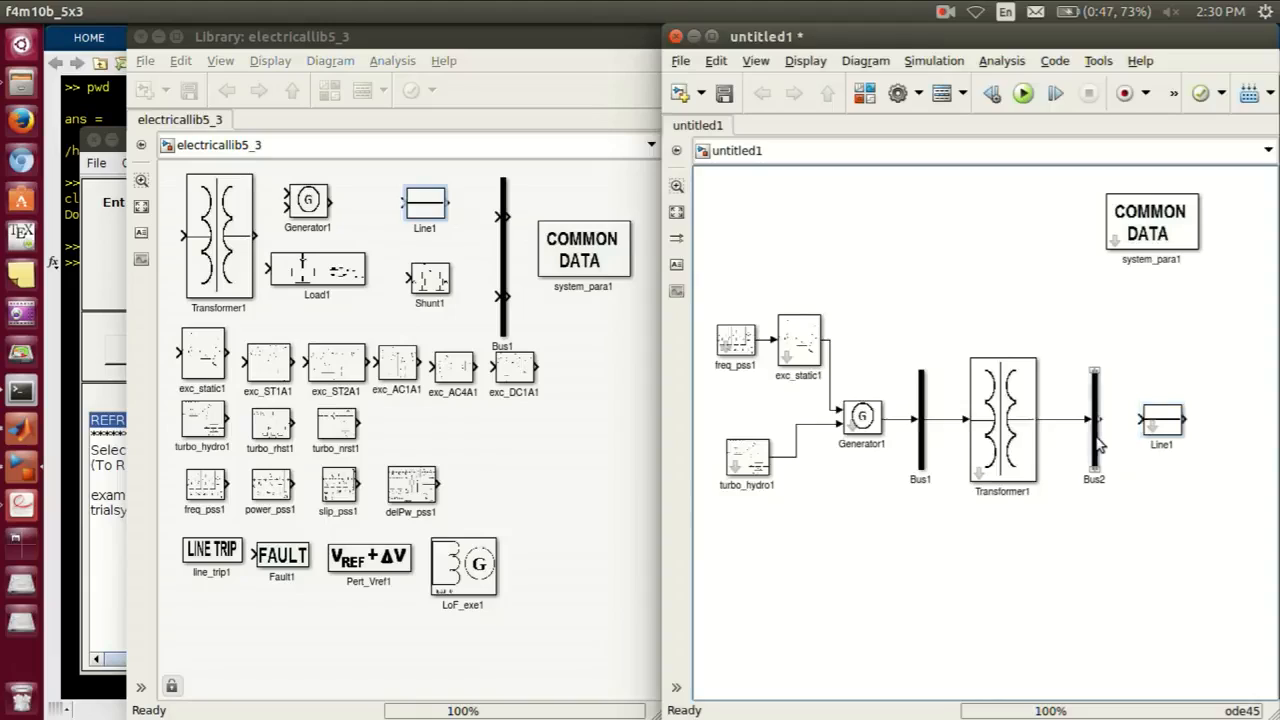
double_click(1099, 444)
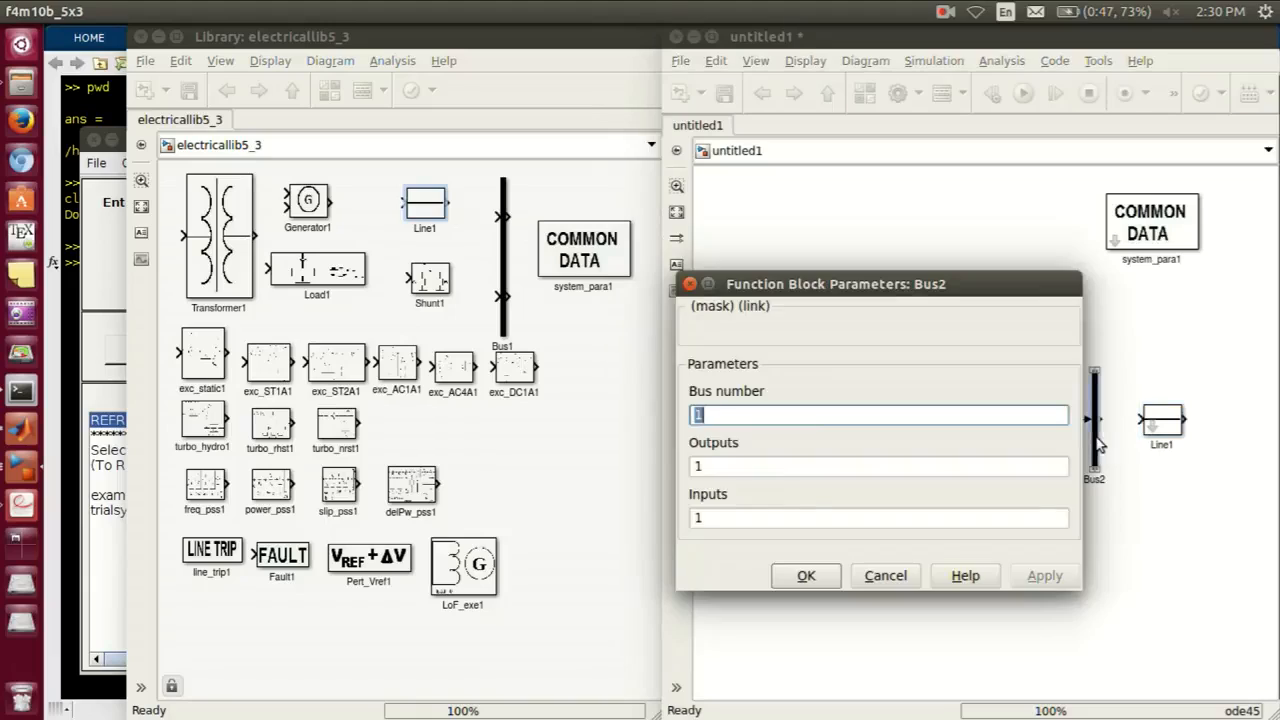
click(826, 468)
key(BackSpace)
text(2)
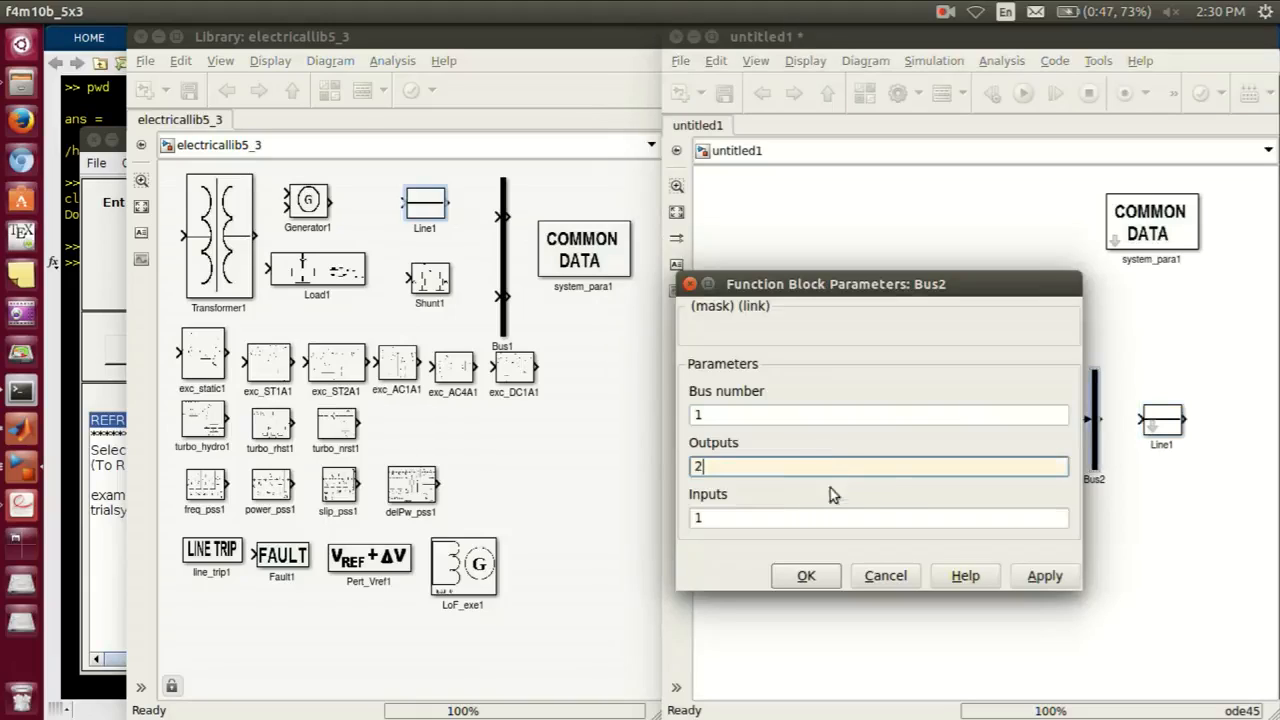
click(805, 575)
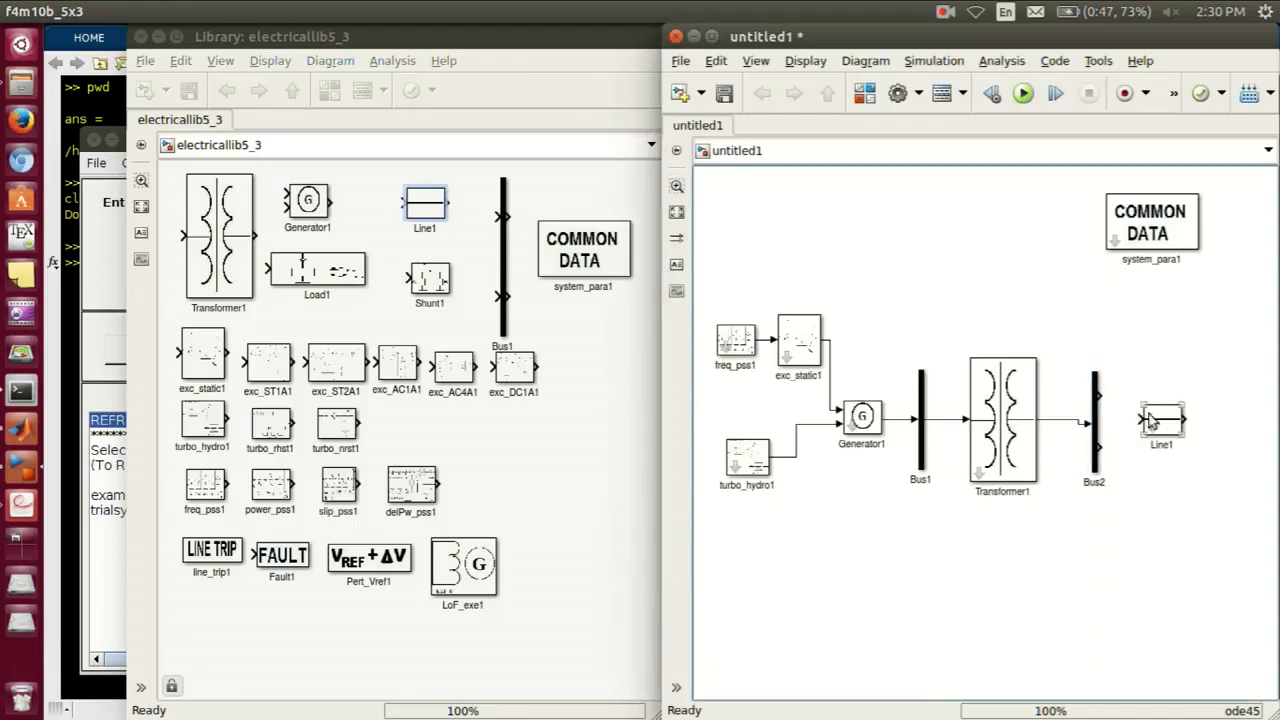
Duplicate the line to form two stacked parallel lines and connect Bus2's outputs to them.
drag(1163, 427, 1162, 468)
drag(1159, 400, 1156, 388)
click(1164, 466)
drag(1166, 470, 1166, 465)
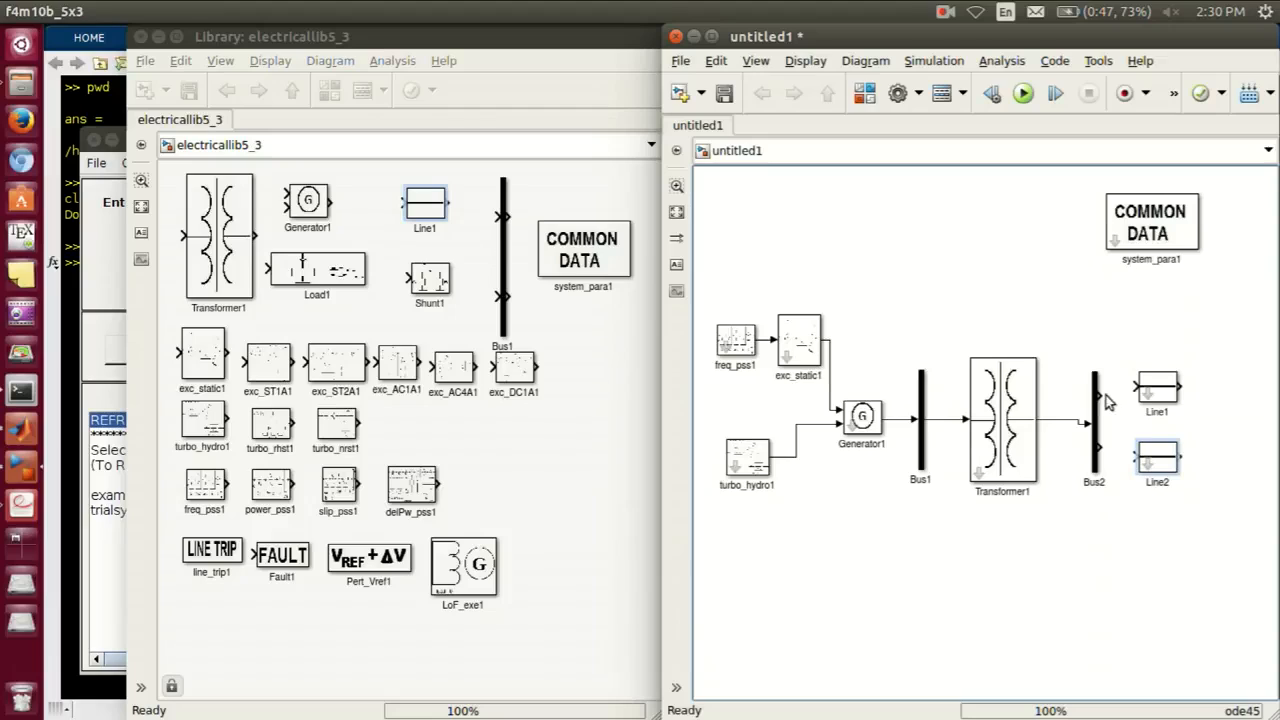
drag(1102, 394, 1139, 386)
drag(1100, 452, 1138, 457)
Duplicate Bus2 beyond the two parallel lines and leave a gap between the lines and the new bus.
click(1096, 390)
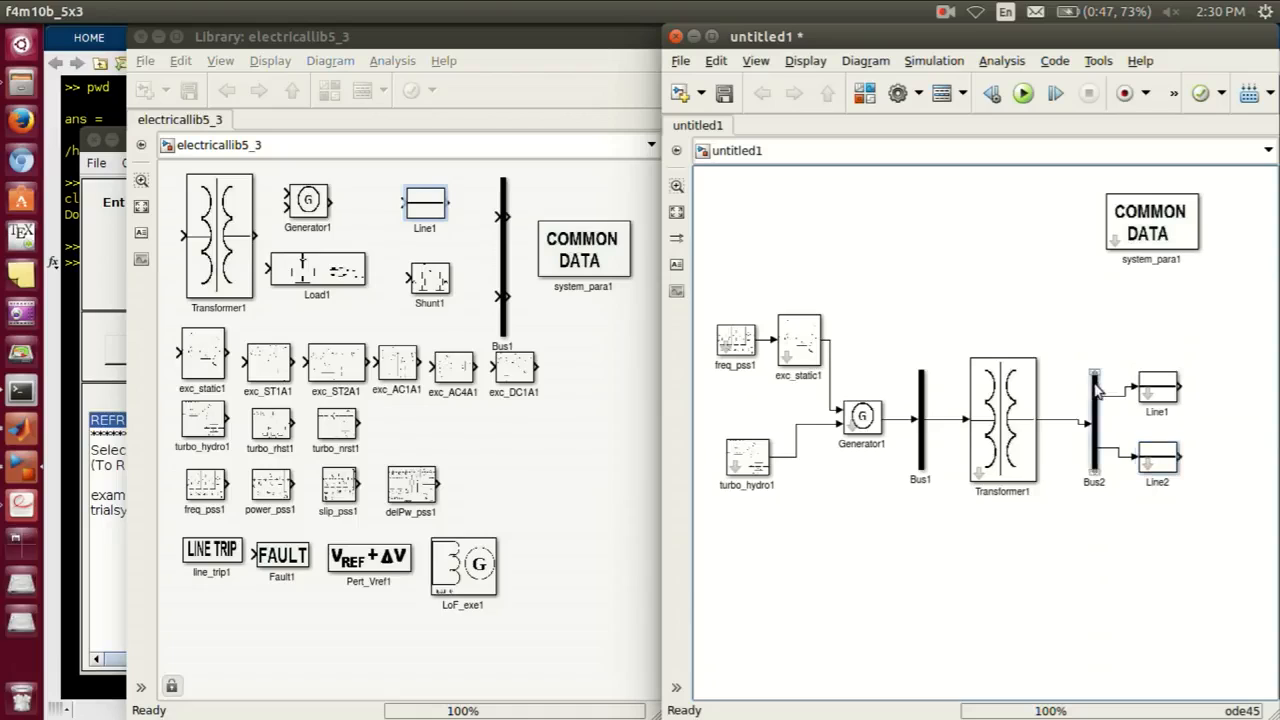
drag(1096, 390, 1208, 390)
drag(660, 243, 349, 243)
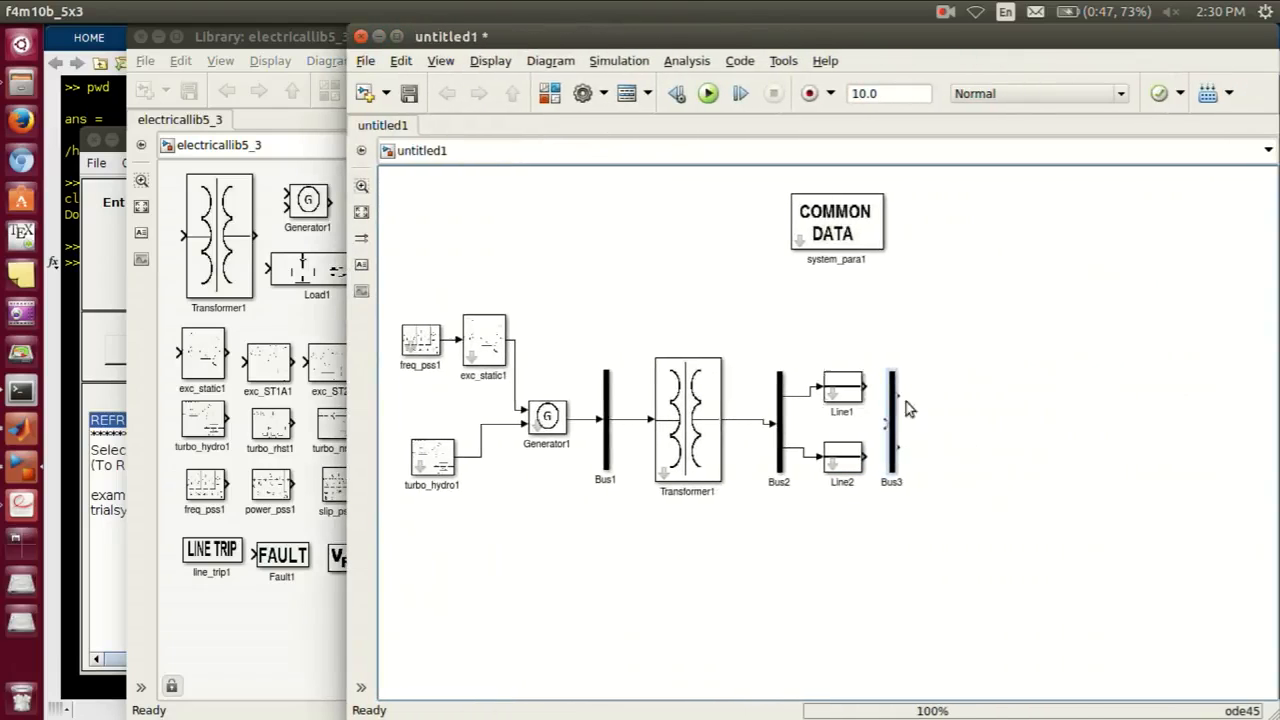
drag(888, 412, 956, 410)
drag(866, 386, 902, 386)
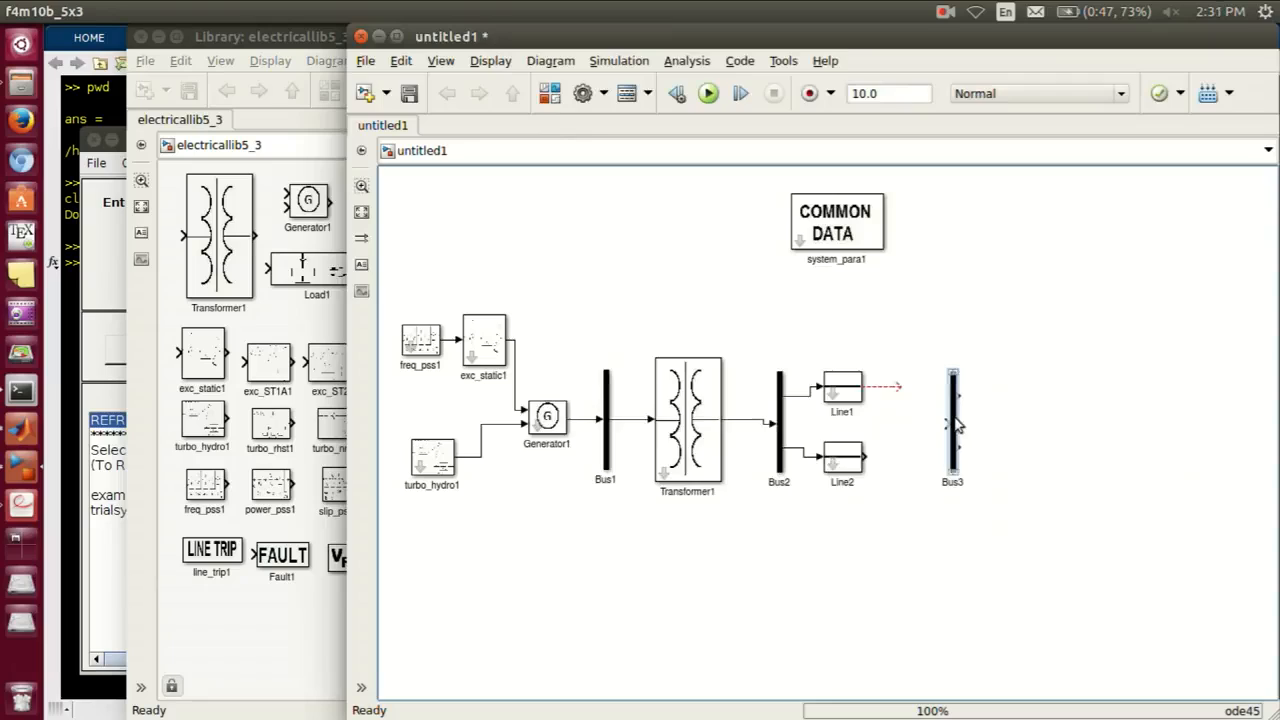
Set Bus3 to 1 output and 2 inputs and connect both parallel lines to its inputs.
double_click(955, 427)
click(723, 527)
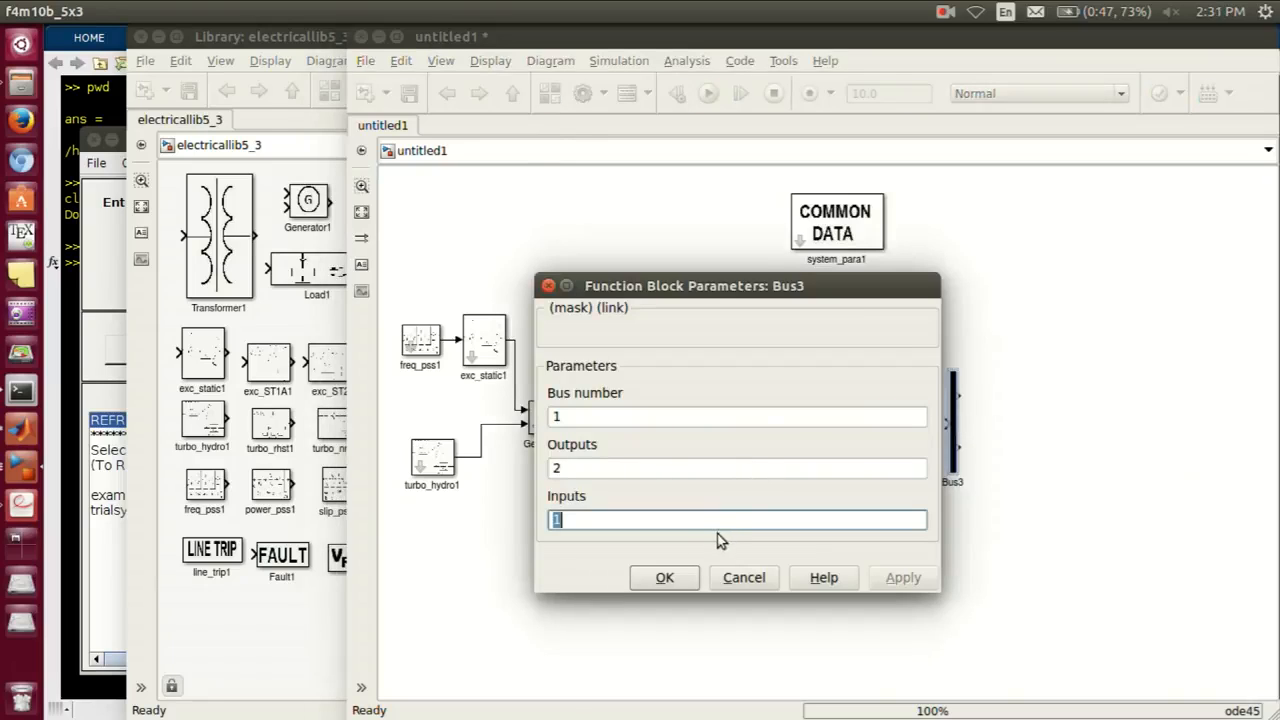
text(2)
click(740, 467)
text(1)
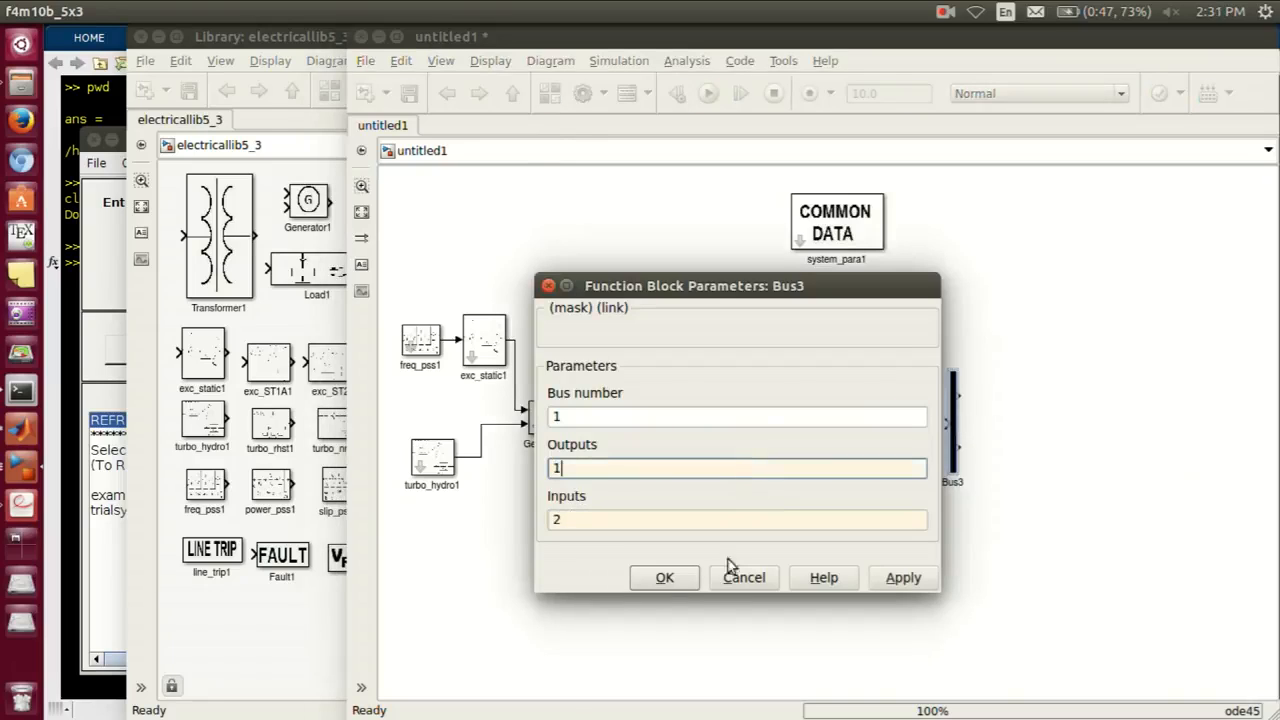
click(662, 581)
drag(866, 386, 950, 395)
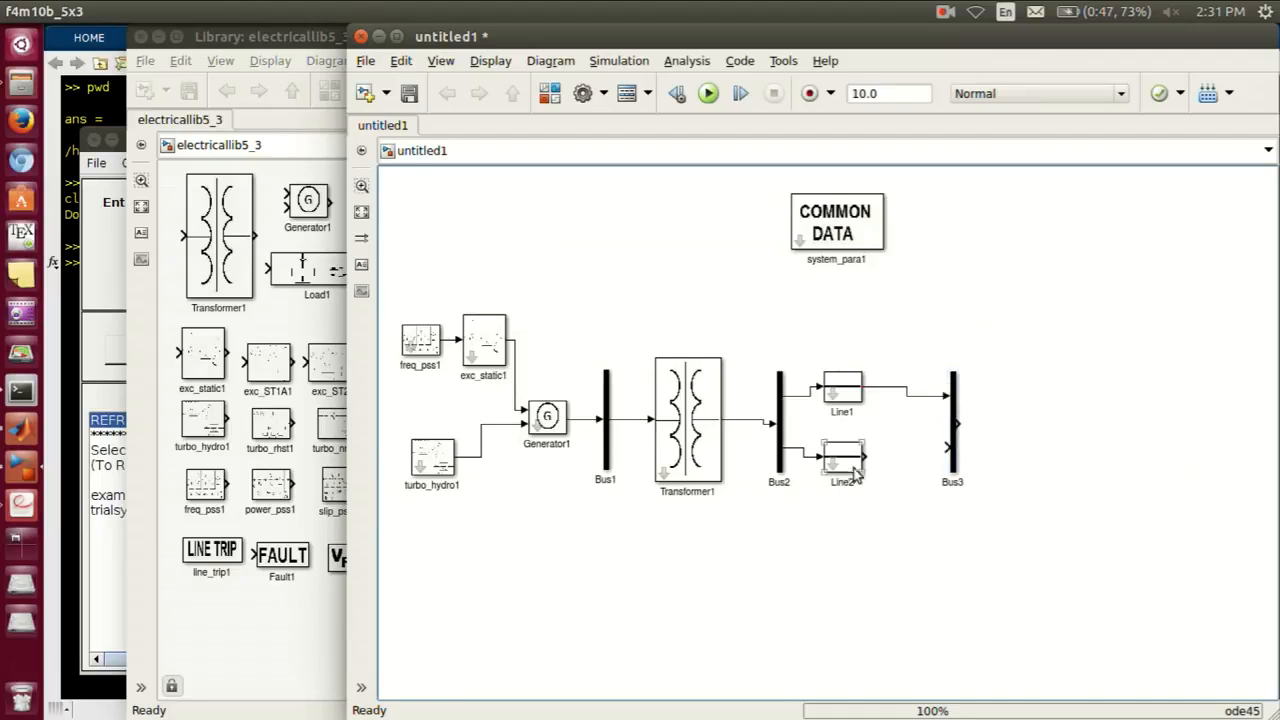
drag(866, 456, 953, 445)
Place a Load block from the electrical library beyond Bus3 and connect Bus3's output to it.
drag(660, 37, 717, 40)
drag(335, 287, 1128, 442)
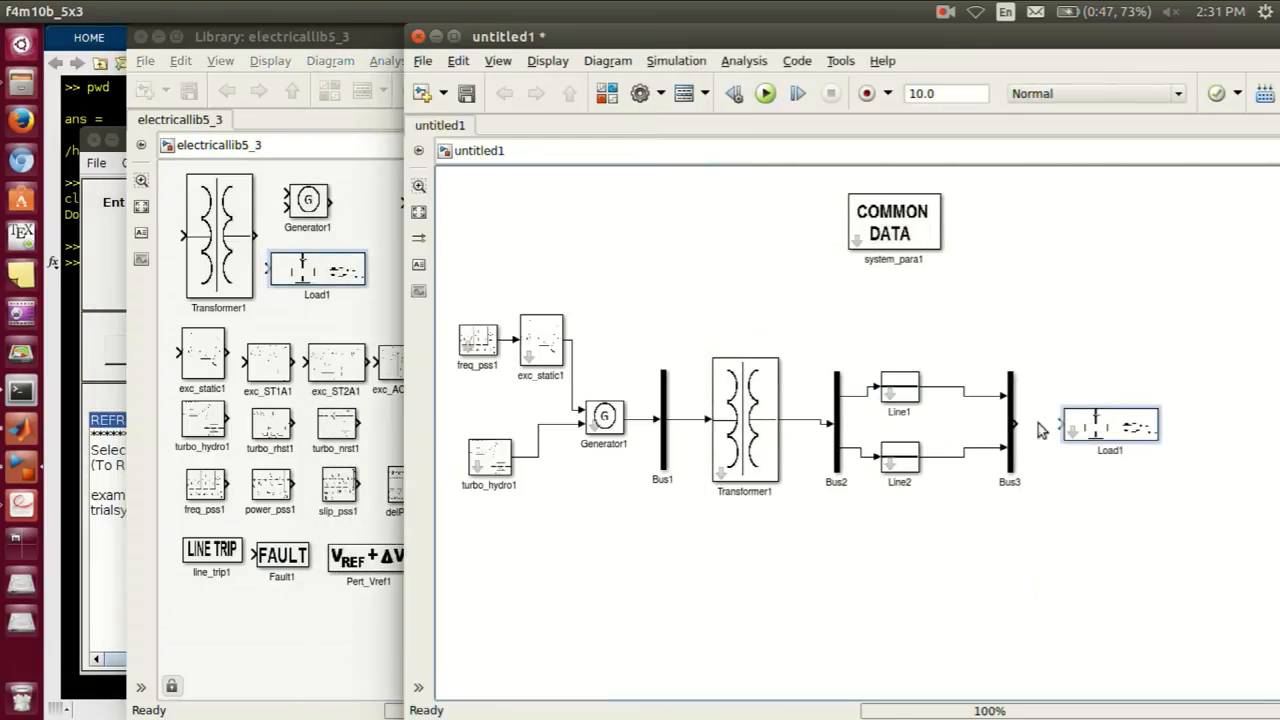
drag(1015, 424, 1070, 426)
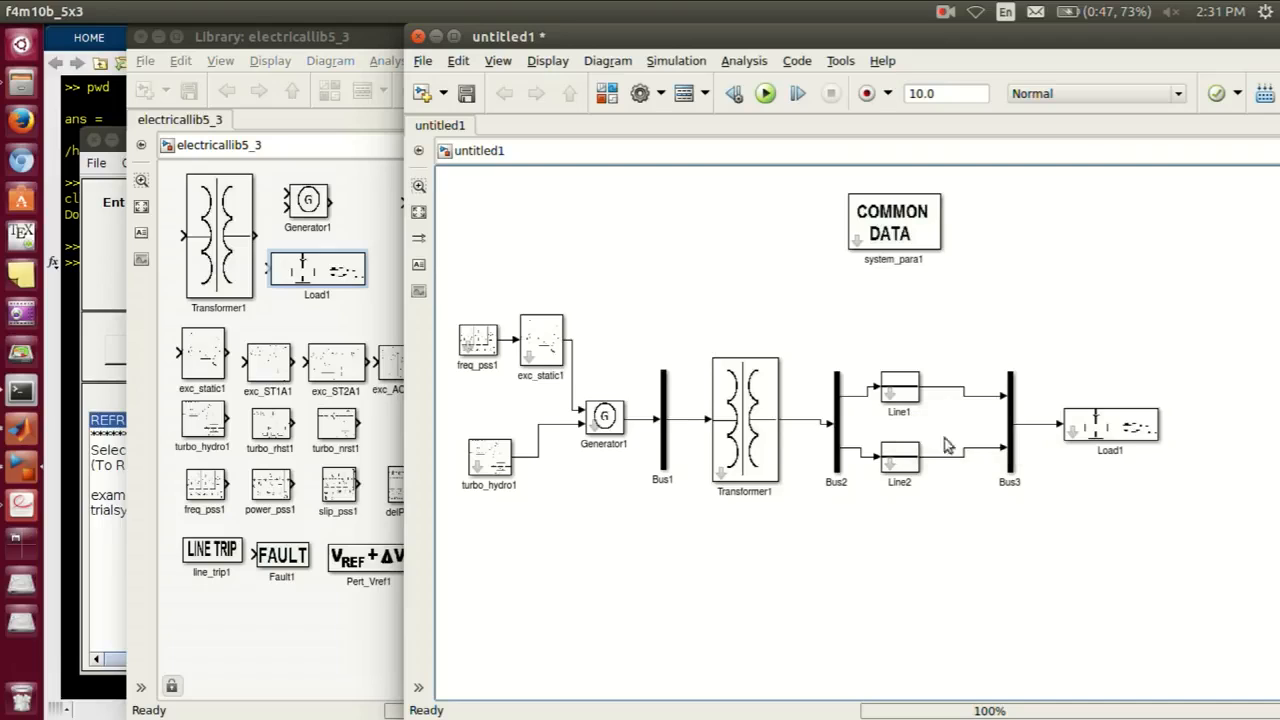
Close the electrical library and resize the model window so the whole diagram fits beside the SLE window.
scroll(902, 458, up, 2)
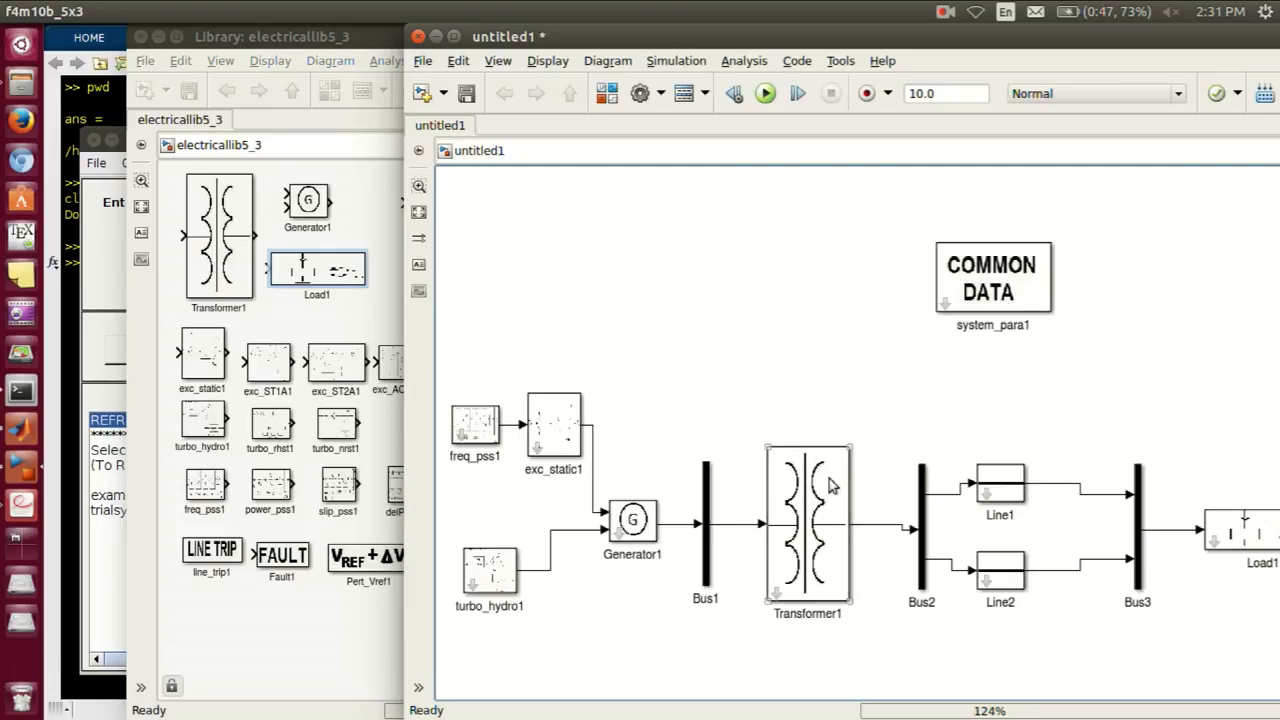
click(358, 228)
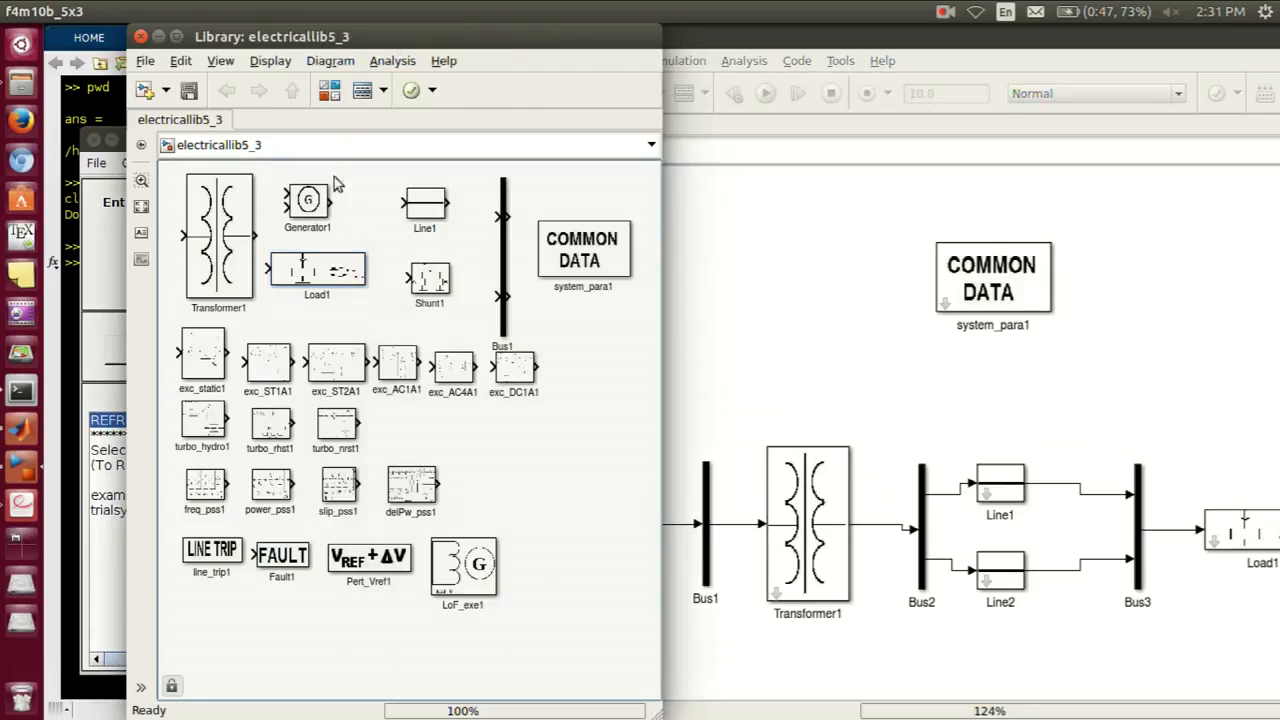
click(141, 37)
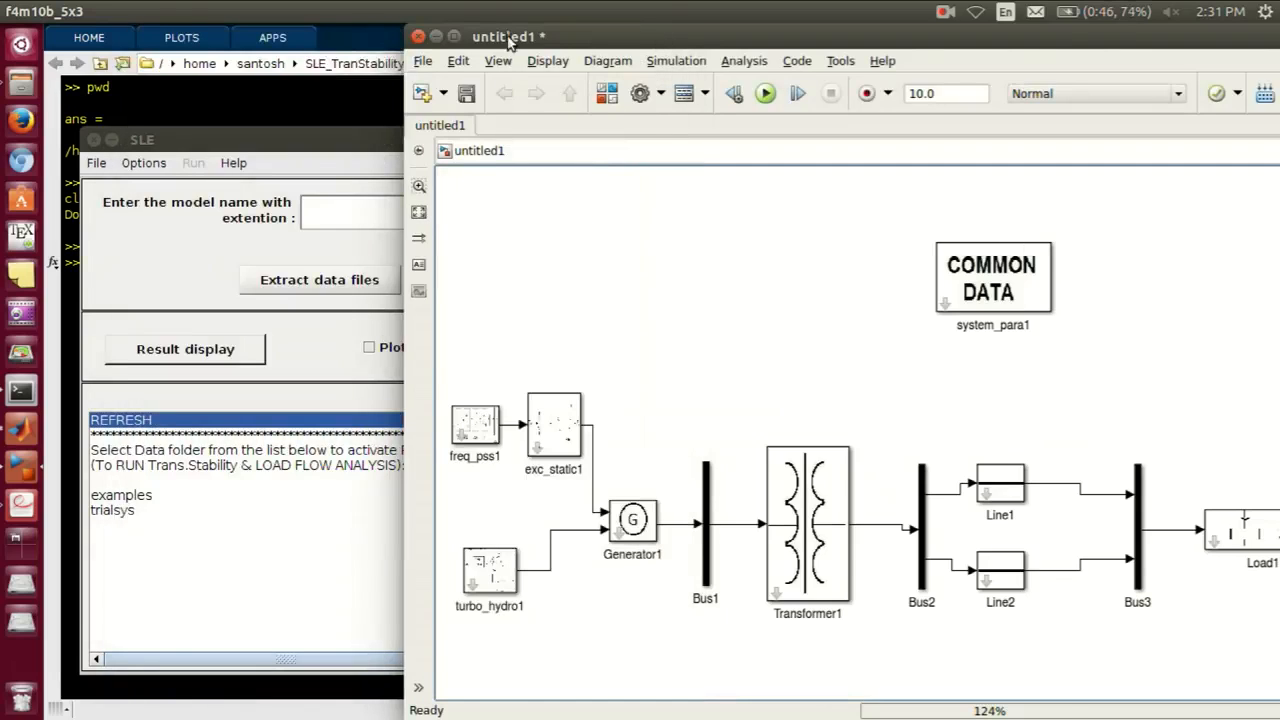
drag(503, 36, 760, 36)
drag(666, 342, 577, 340)
key(space)
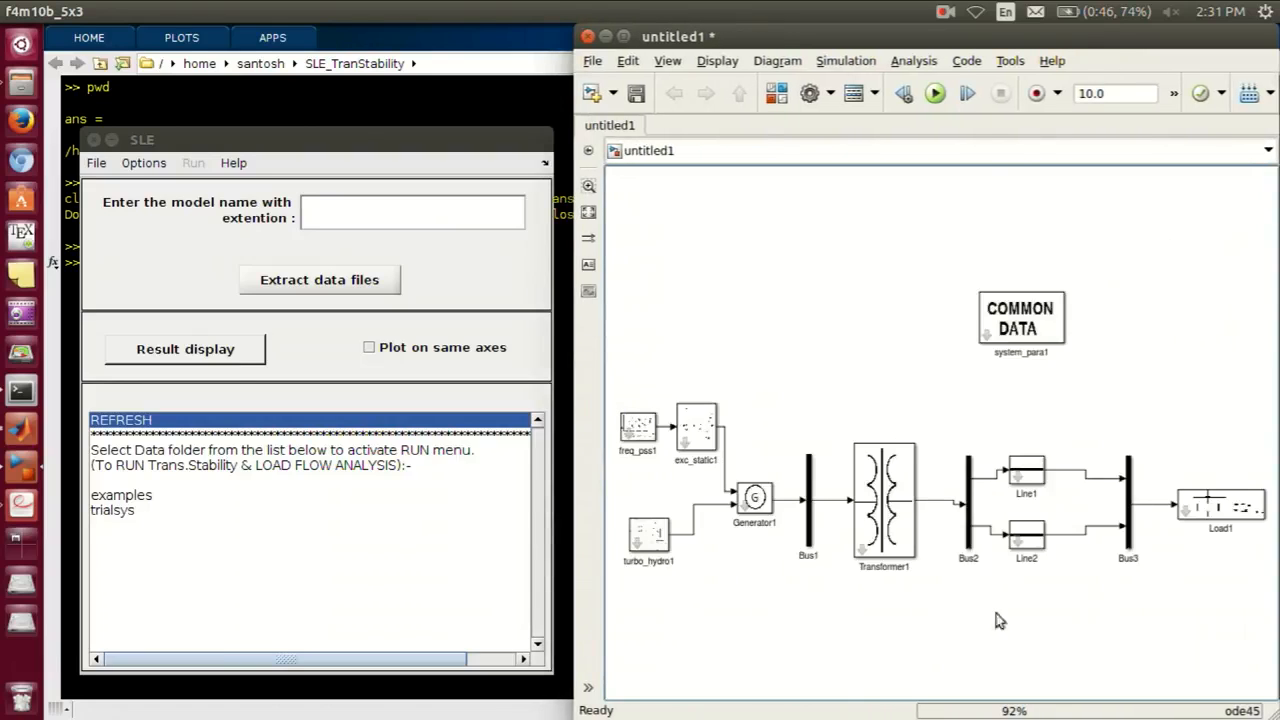
key(ctrl+a)
key(Up)
key(Up)
key(Up)
key(Up)
key(Up)
key(Up)
key(Up)
key(Up)
key(Up)
key(Up)
key(Up)
key(Up)
key(Up)
key(Up)
key(Up)
key(Up)
key(Up)
key(Up)
key(Up)
key(Up)
key(Up)
click(840, 564)
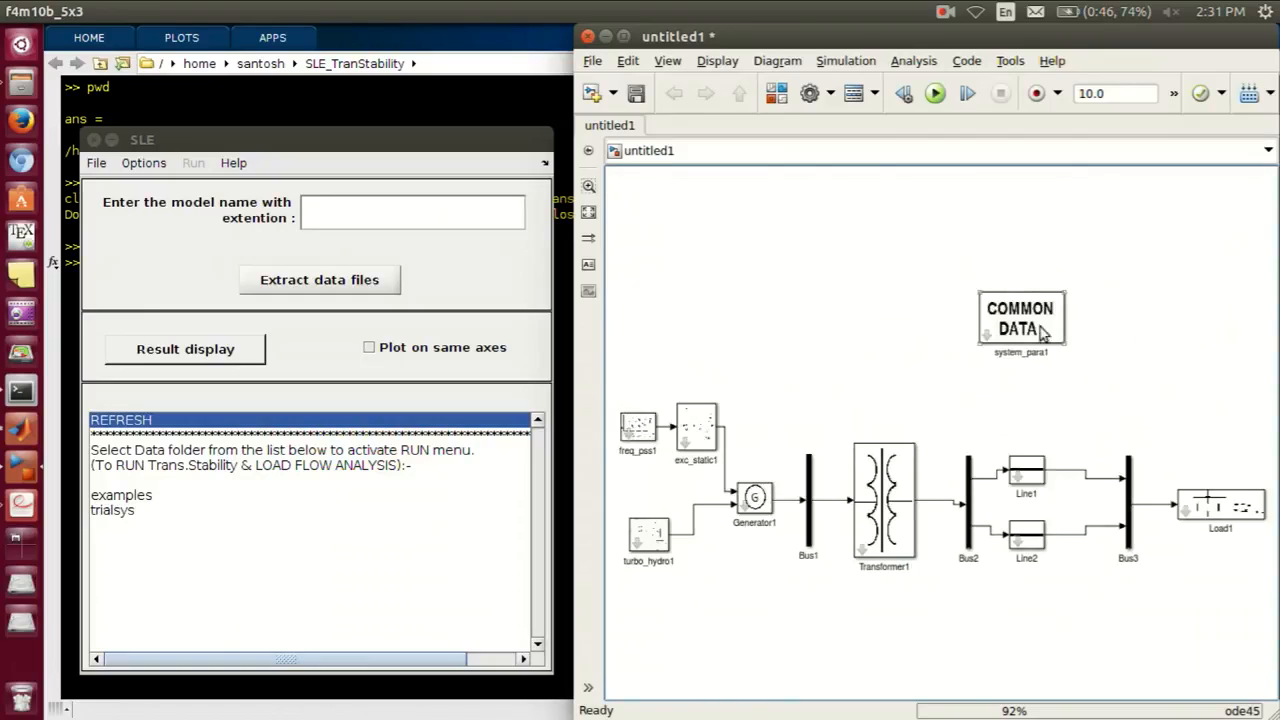
Move the COMMON DATA block slightly lower and towards the load end of the diagram.
drag(1042, 336, 1075, 349)
click(970, 368)
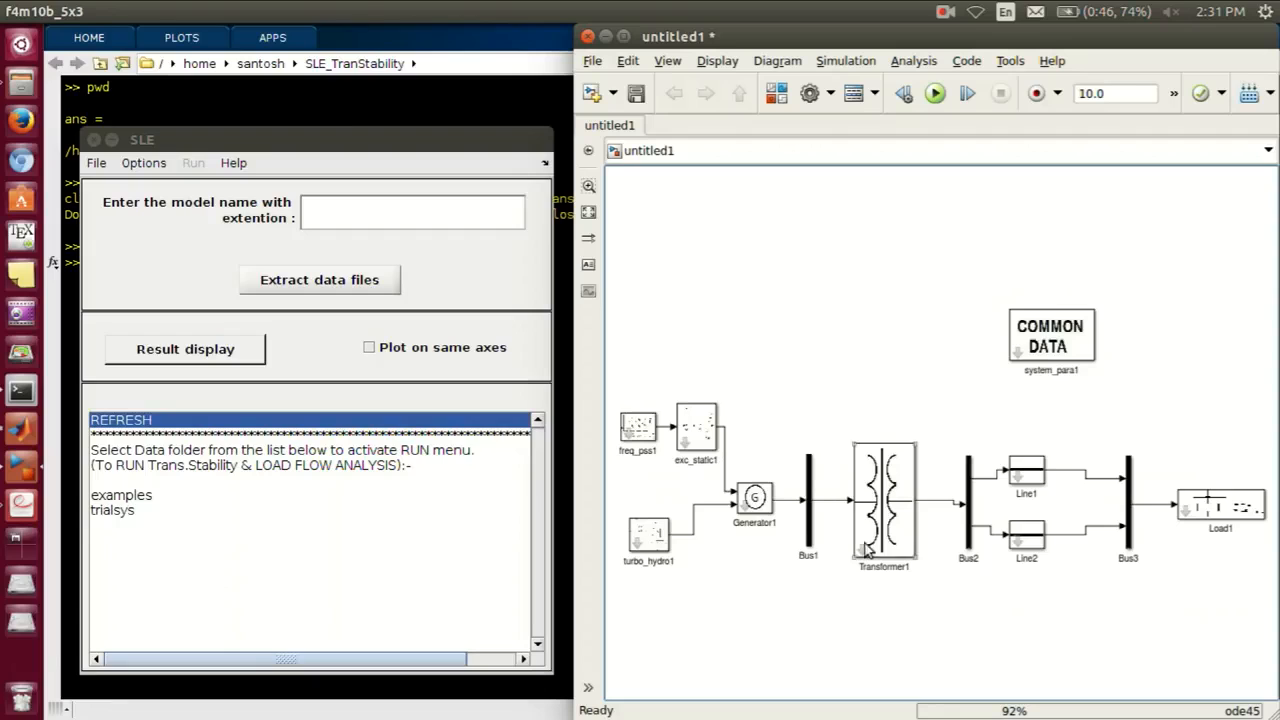
Review the parameters of the freq_pss1 block and the number in the generator block's name.
double_click(640, 428)
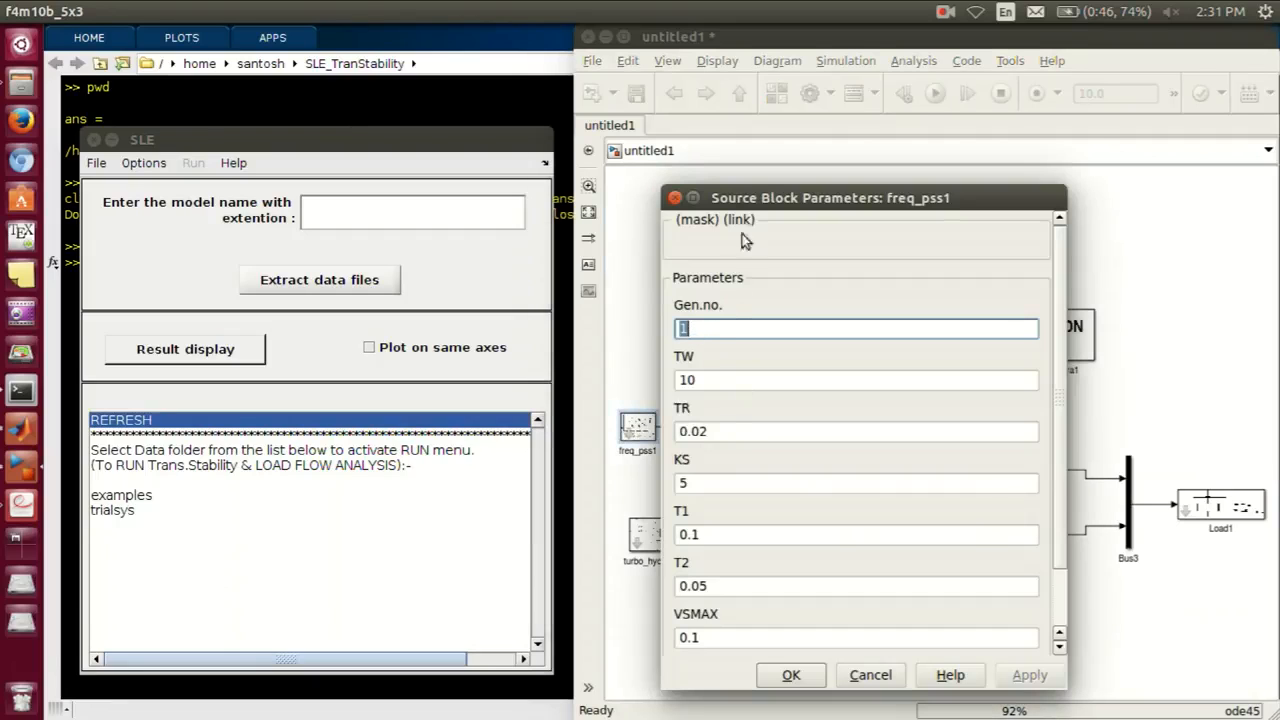
click(674, 197)
scroll(755, 478, up, 3)
drag(748, 569, 857, 550)
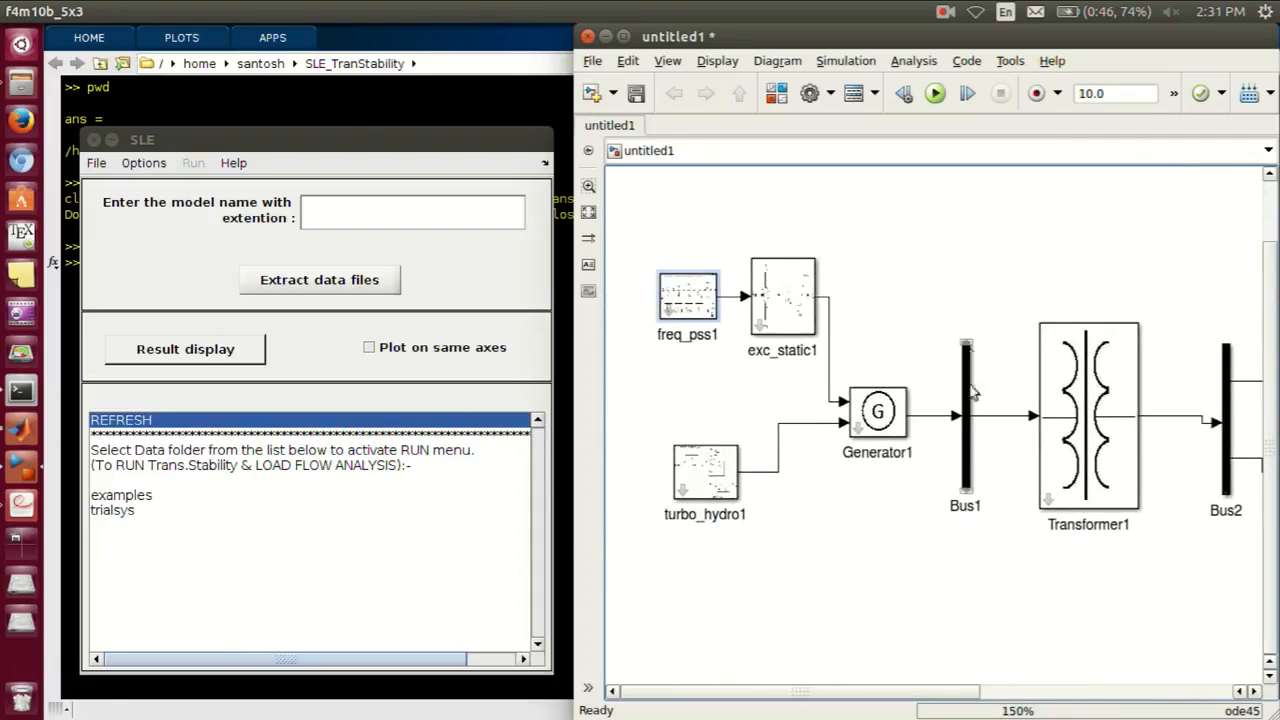
click(912, 453)
drag(914, 452, 902, 454)
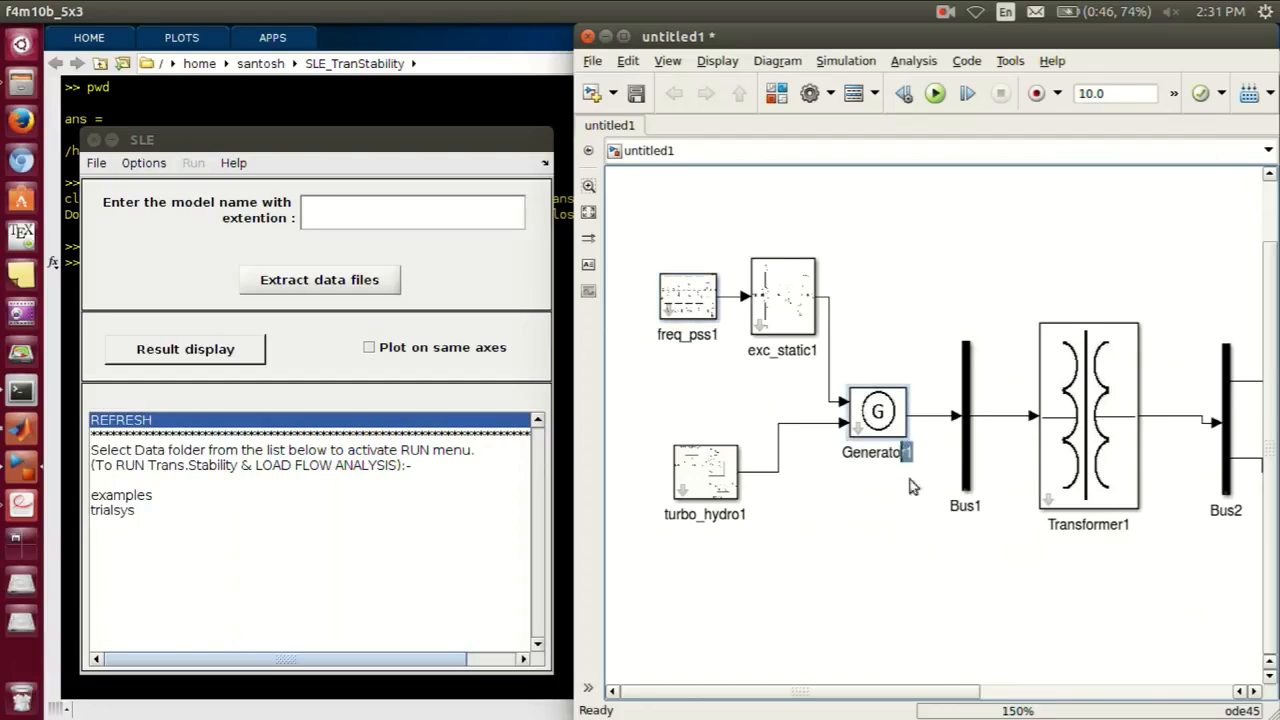
Set Generator1's Slack or PV option to 1, AVR/TURB to 1/1, PSS to 1 and Vg to 1.
double_click(877, 412)
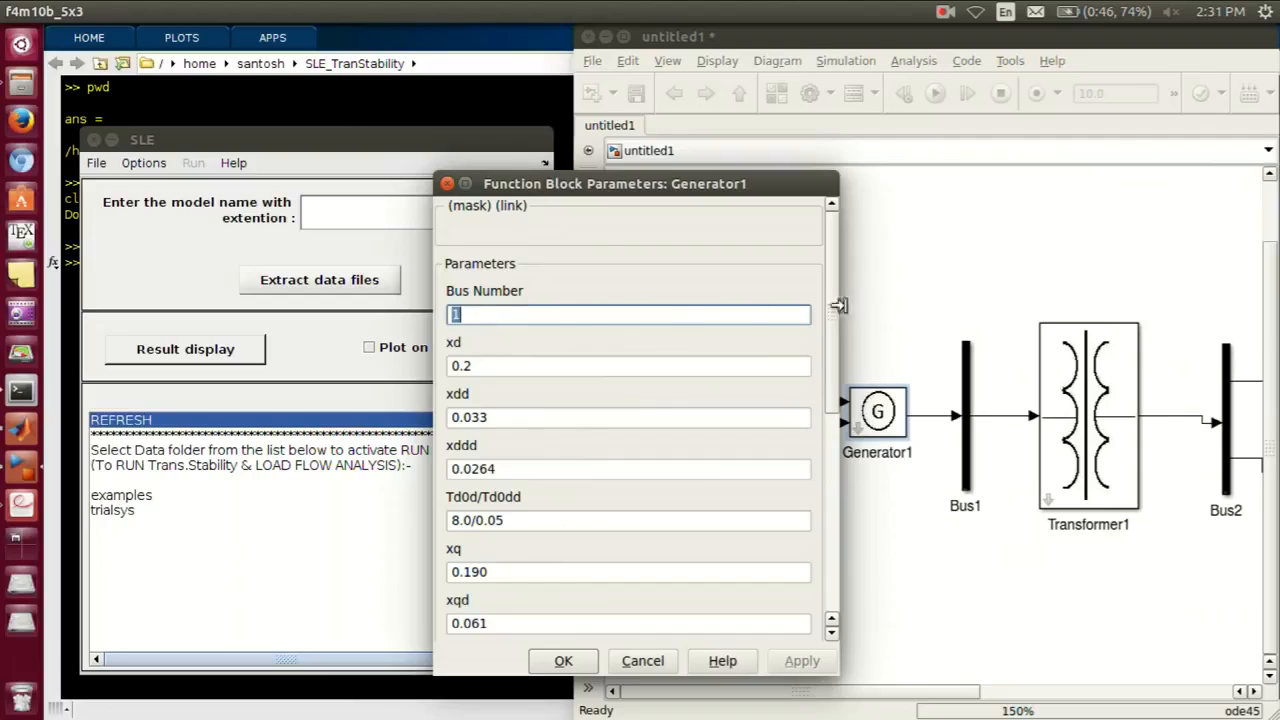
double_click(658, 368)
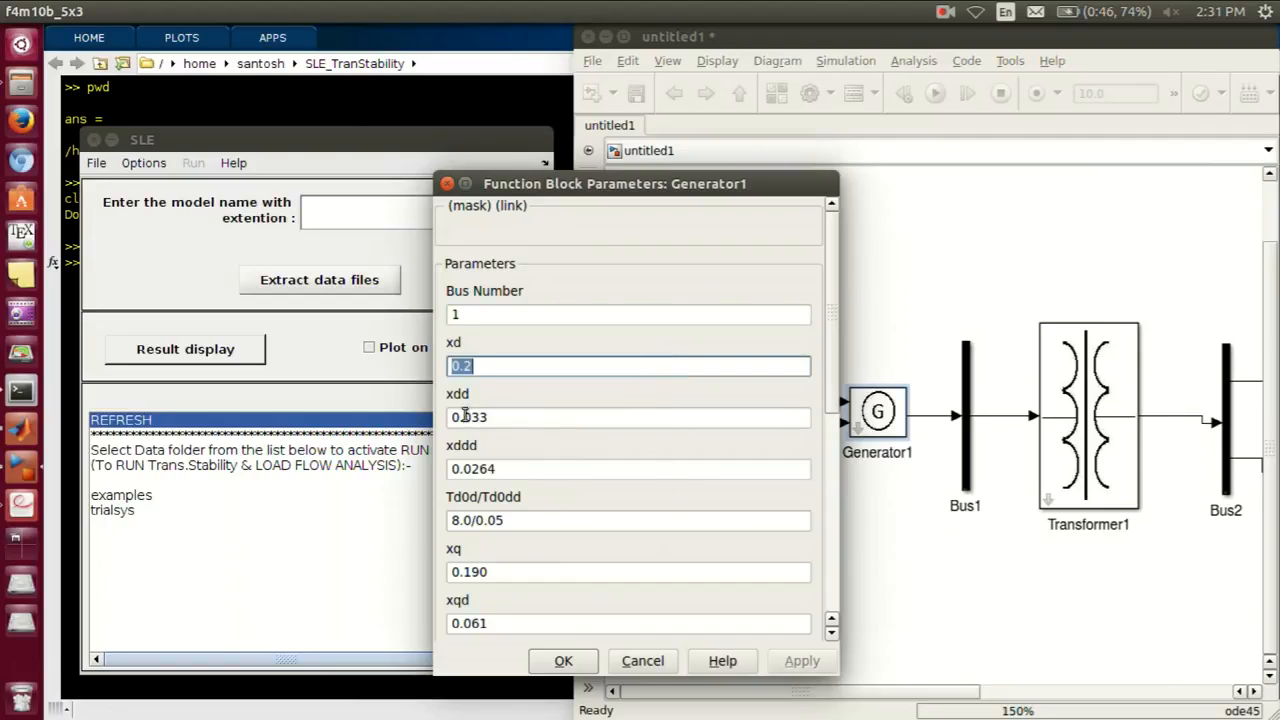
drag(831, 310, 826, 514)
double_click(478, 499)
text(1)
double_click(489, 551)
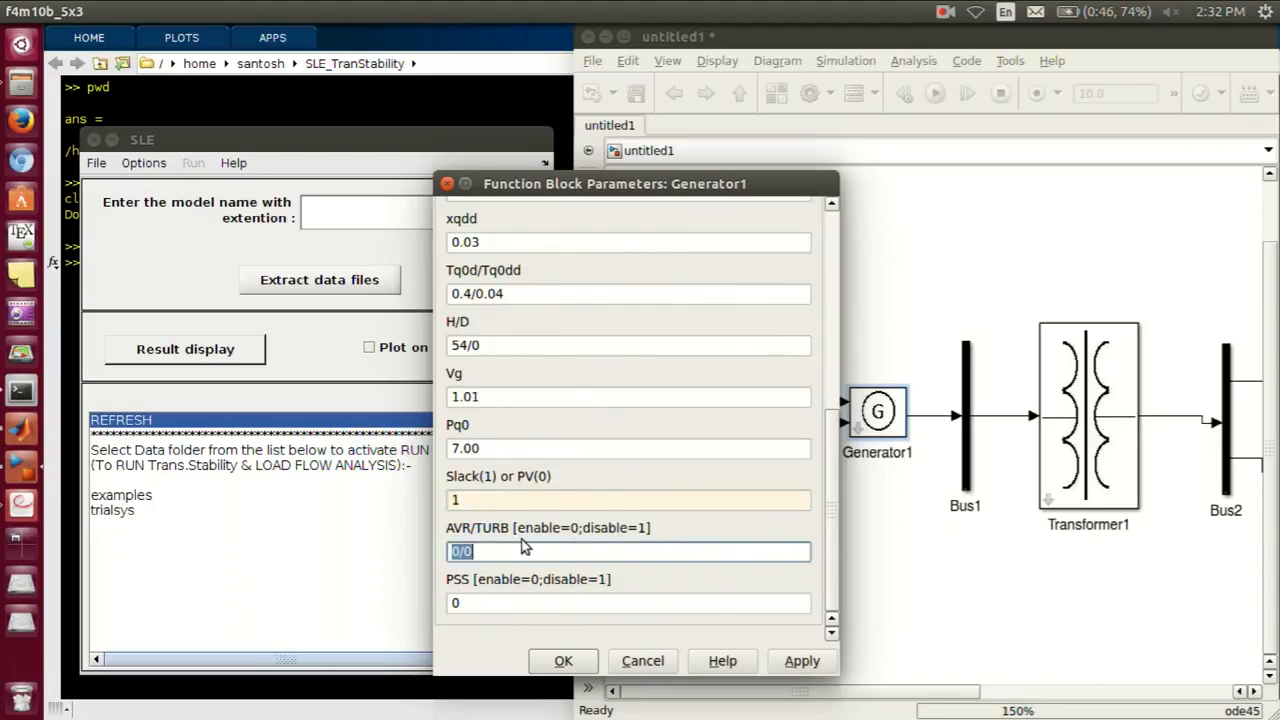
text(1/1)
key(Tab)
text(1)
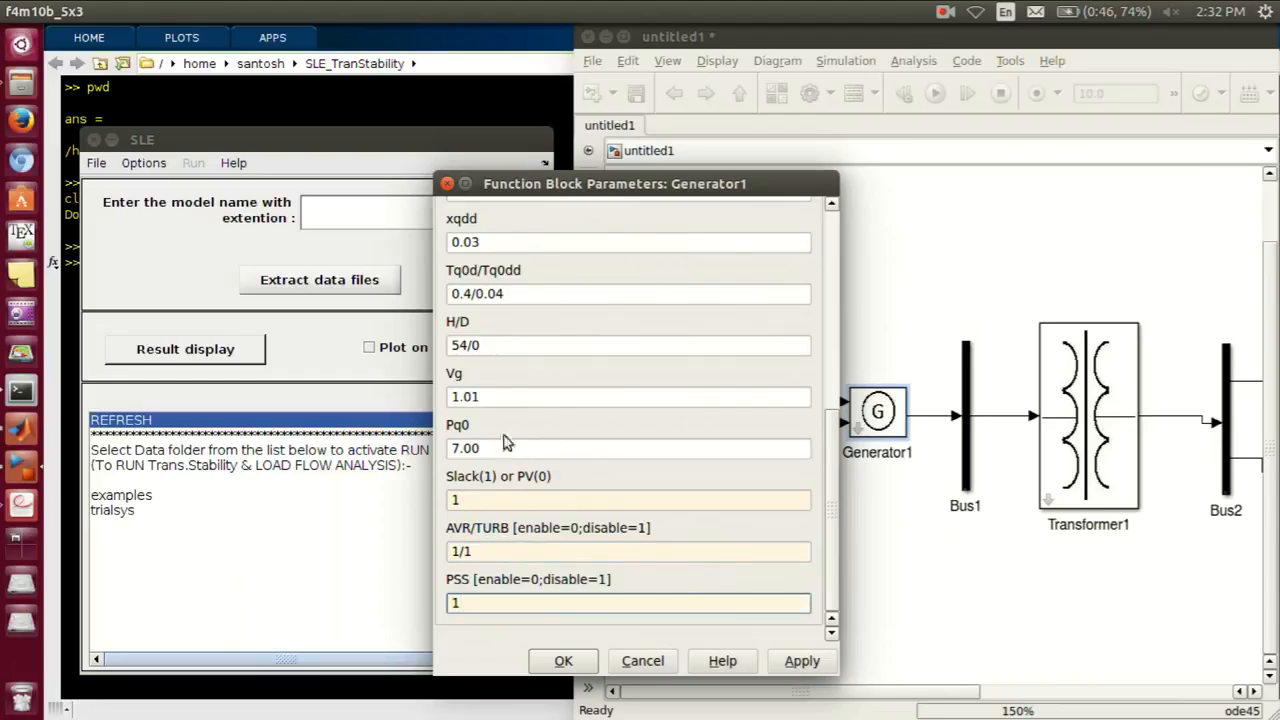
double_click(492, 398)
text(1)
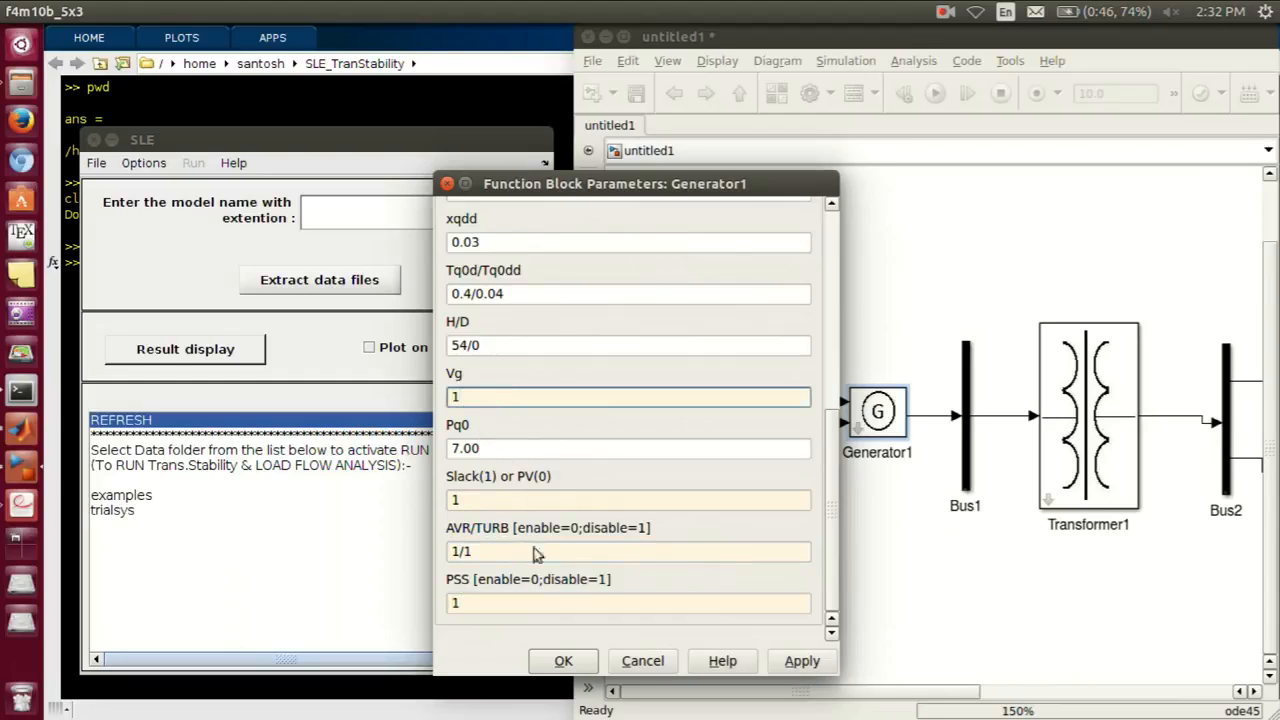
click(563, 661)
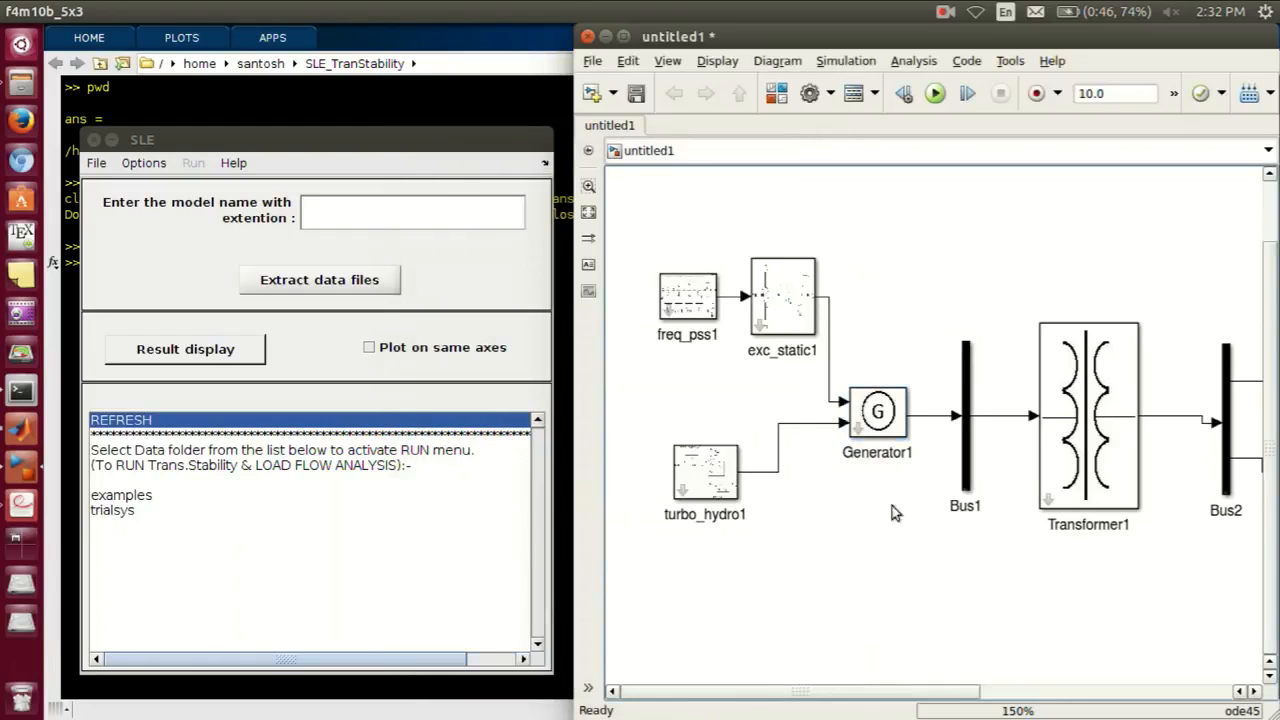
Review the parameters of the turbo_hydro1 block and the bus numbers, R, X and tap ratio of Transformer1.
double_click(704, 478)
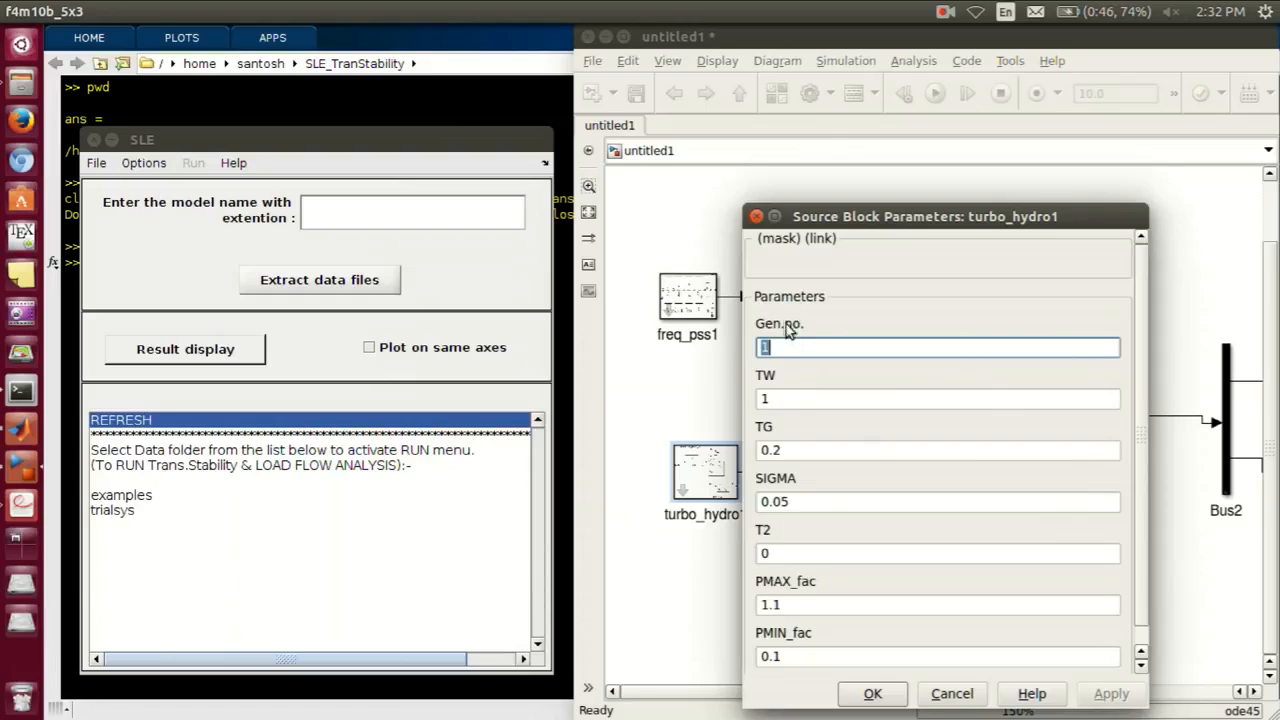
click(757, 217)
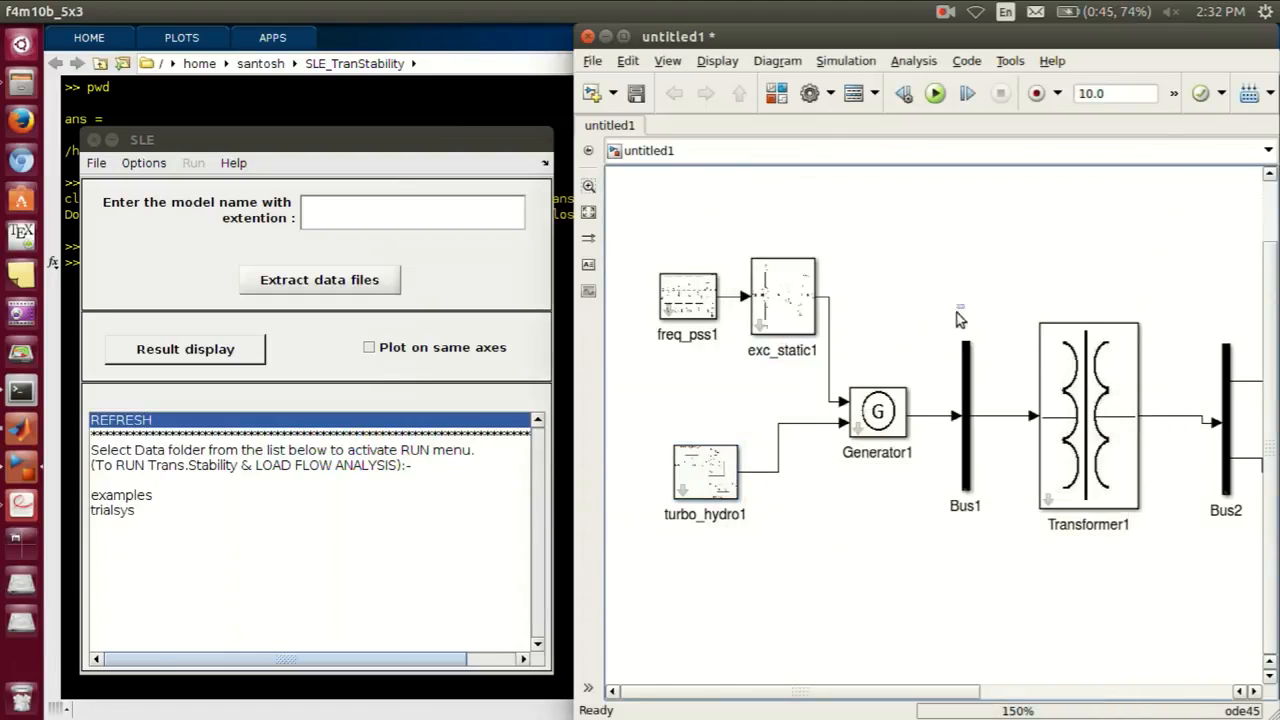
drag(886, 520, 788, 256)
click(1014, 584)
drag(998, 569, 674, 605)
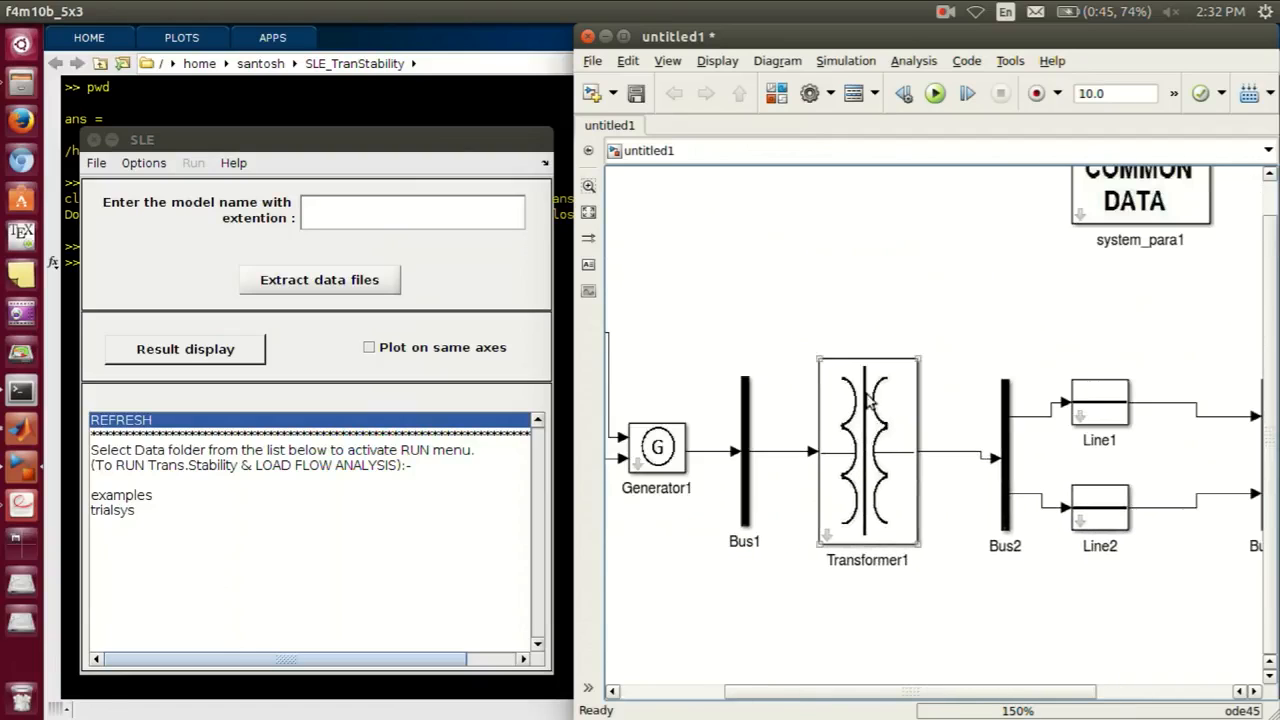
double_click(883, 433)
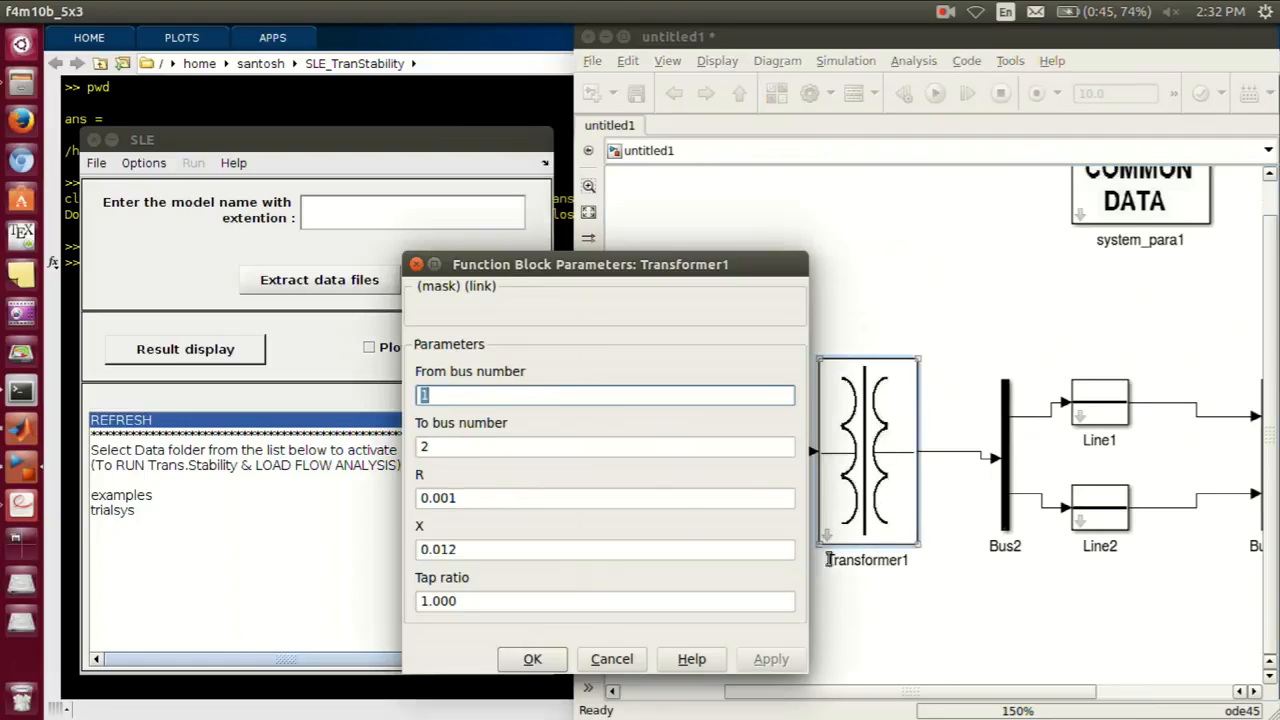
drag(494, 267, 348, 234)
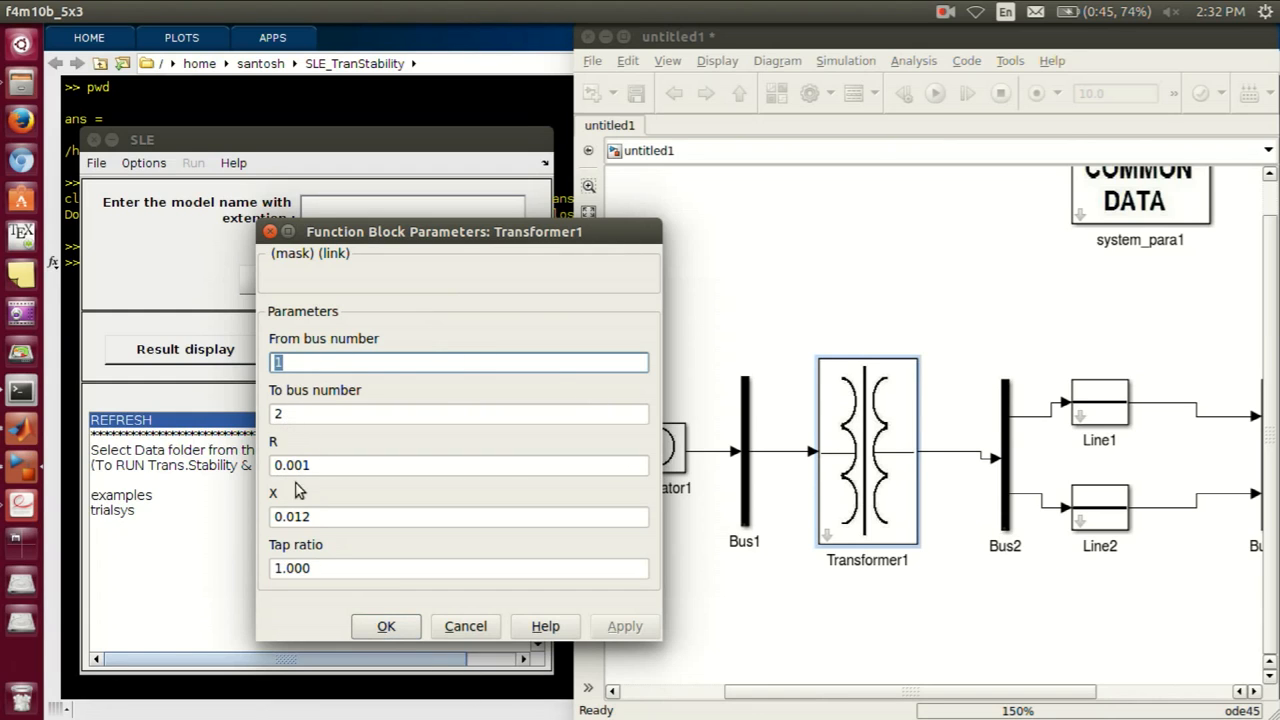
click(378, 626)
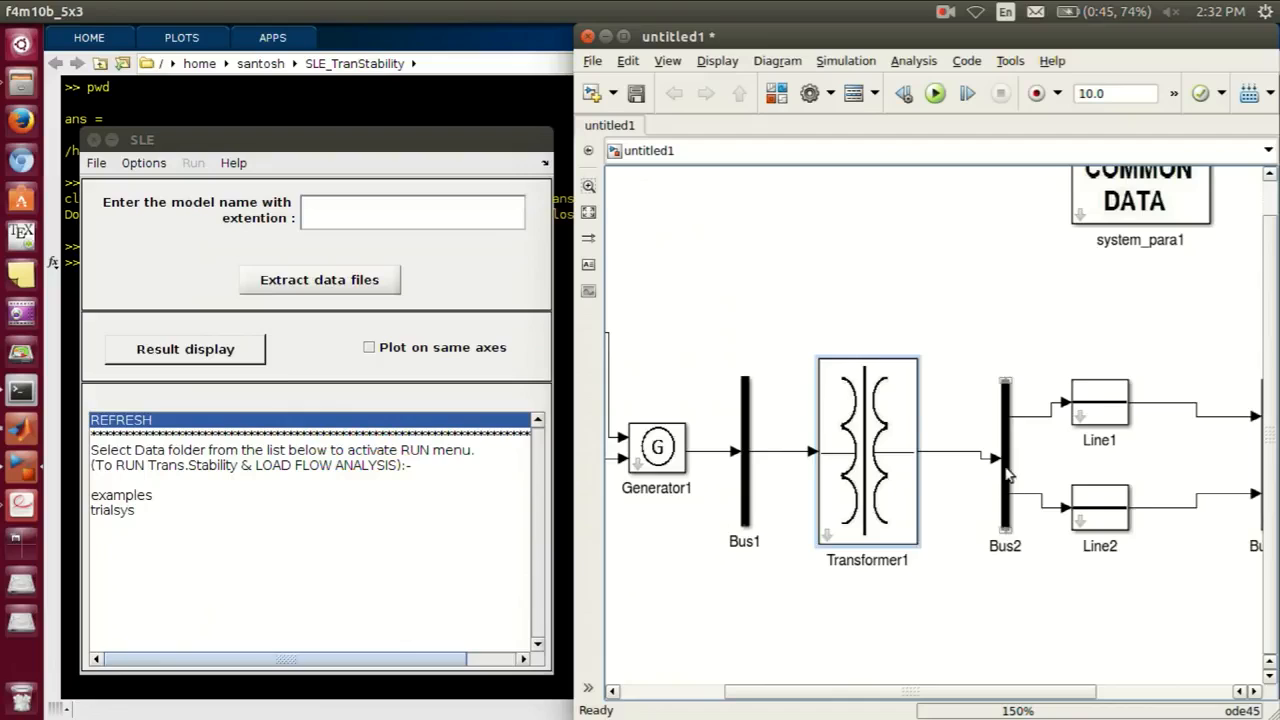
Set the bus number of the Bus2 block to 2.
double_click(1005, 470)
drag(779, 324, 522, 242)
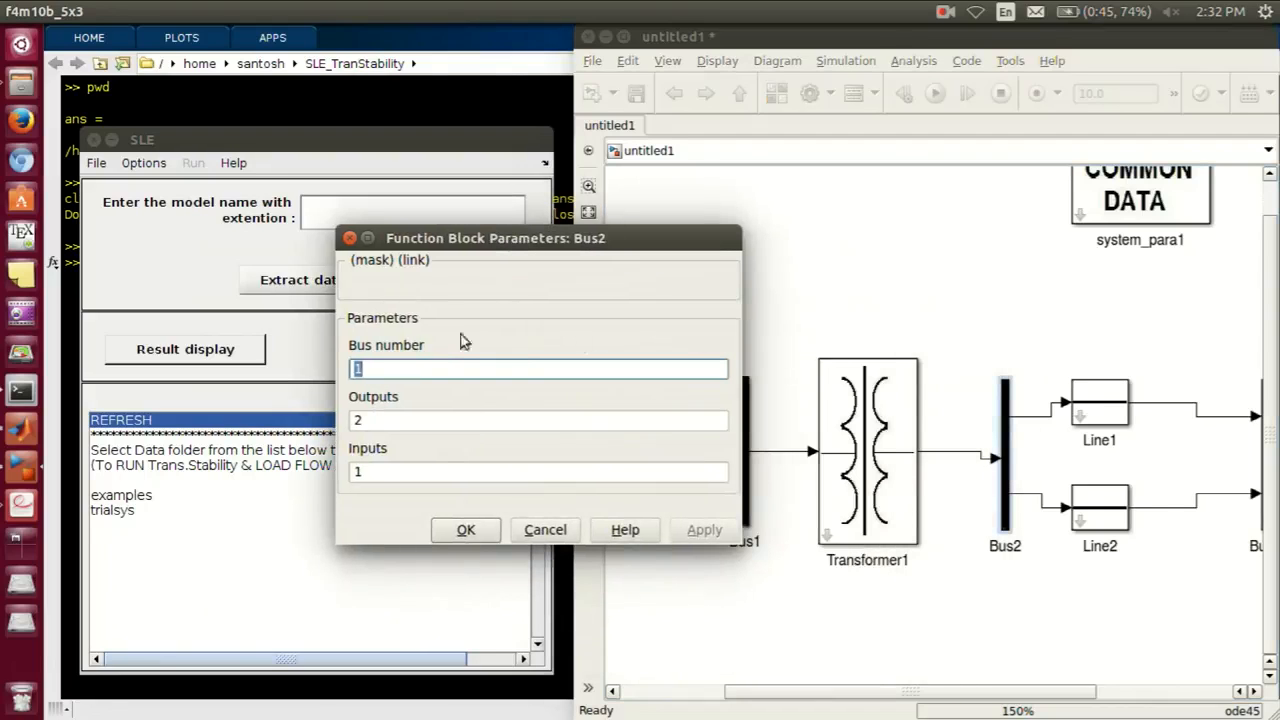
text(2)
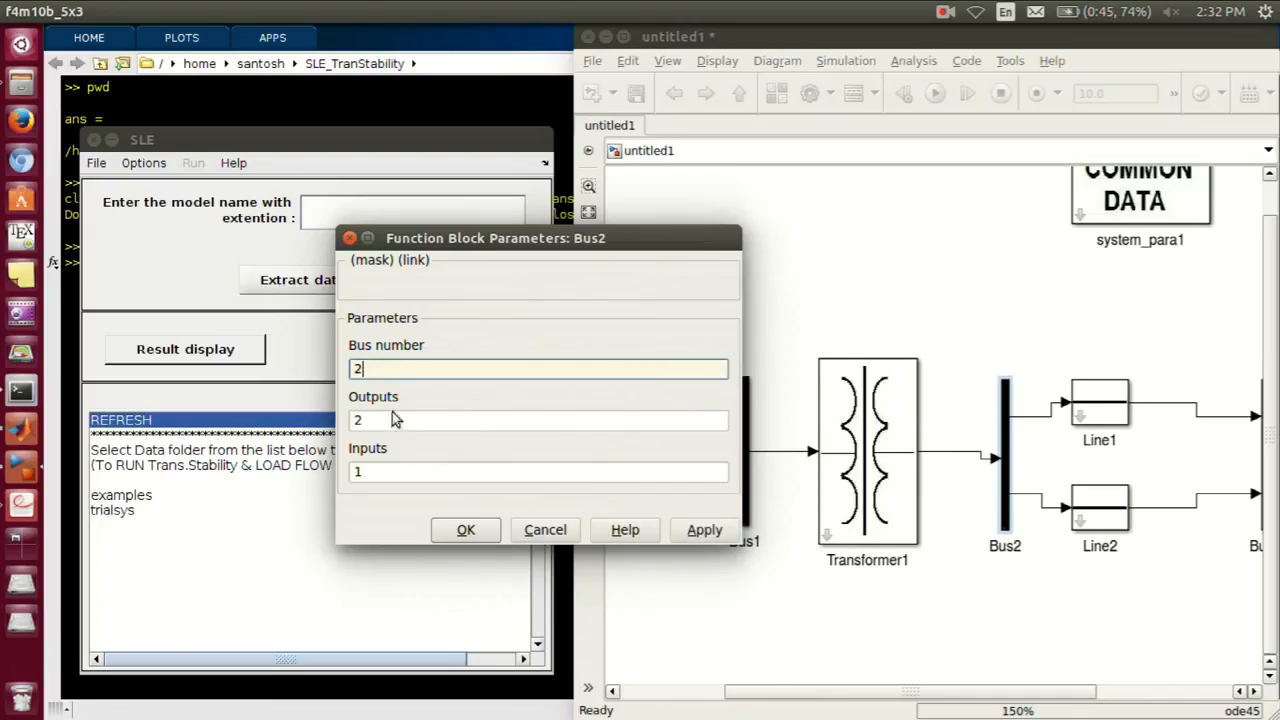
click(704, 530)
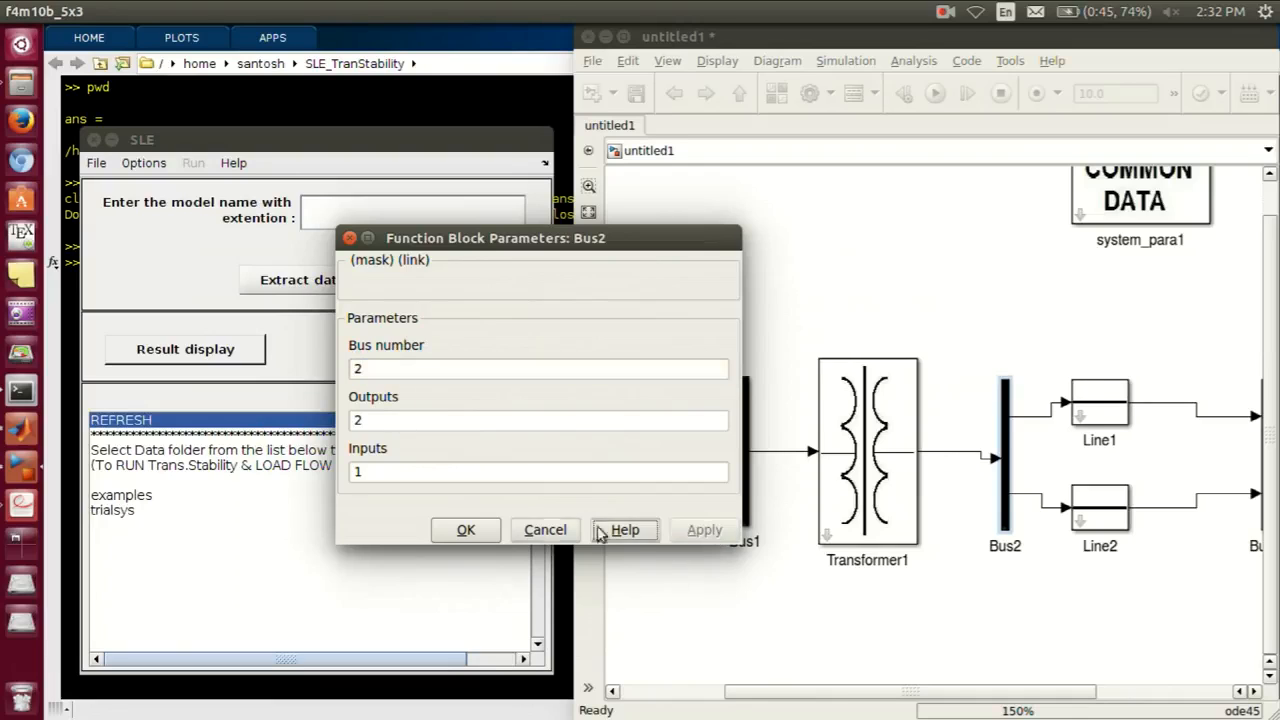
click(462, 530)
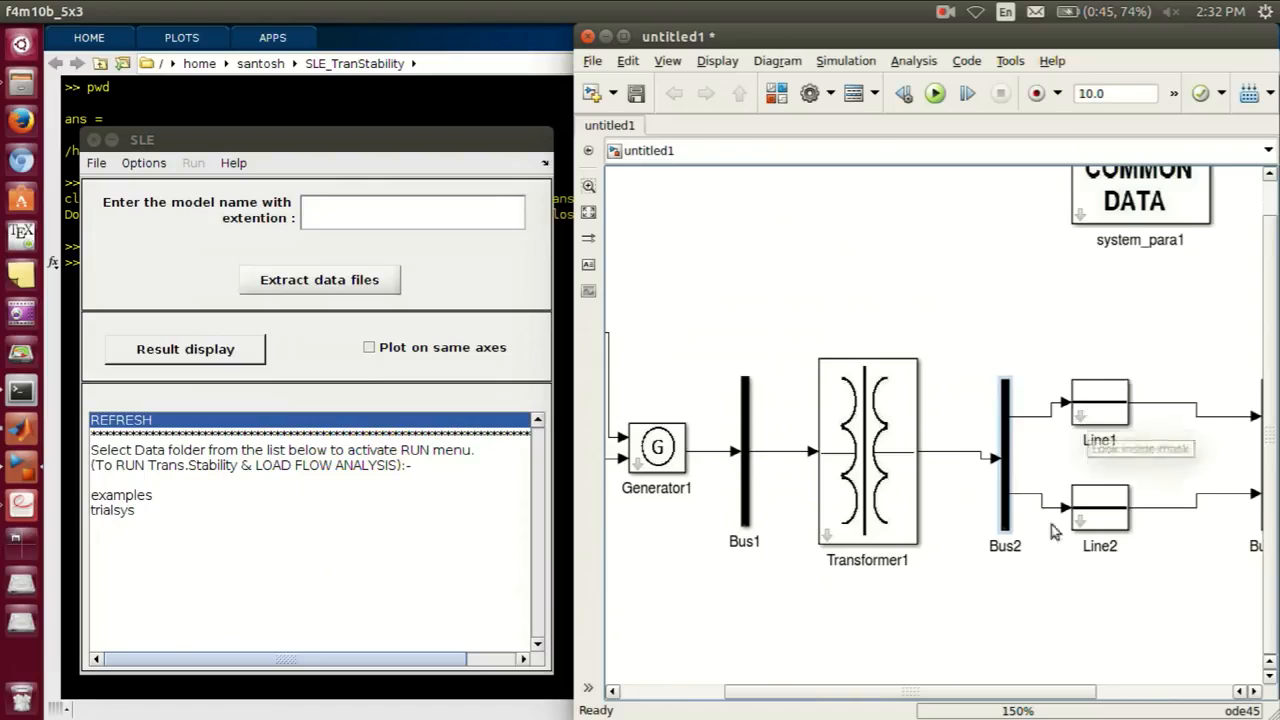
Set the Line1 block's From bus to 2 and To bus to 3.
drag(1090, 605, 796, 573)
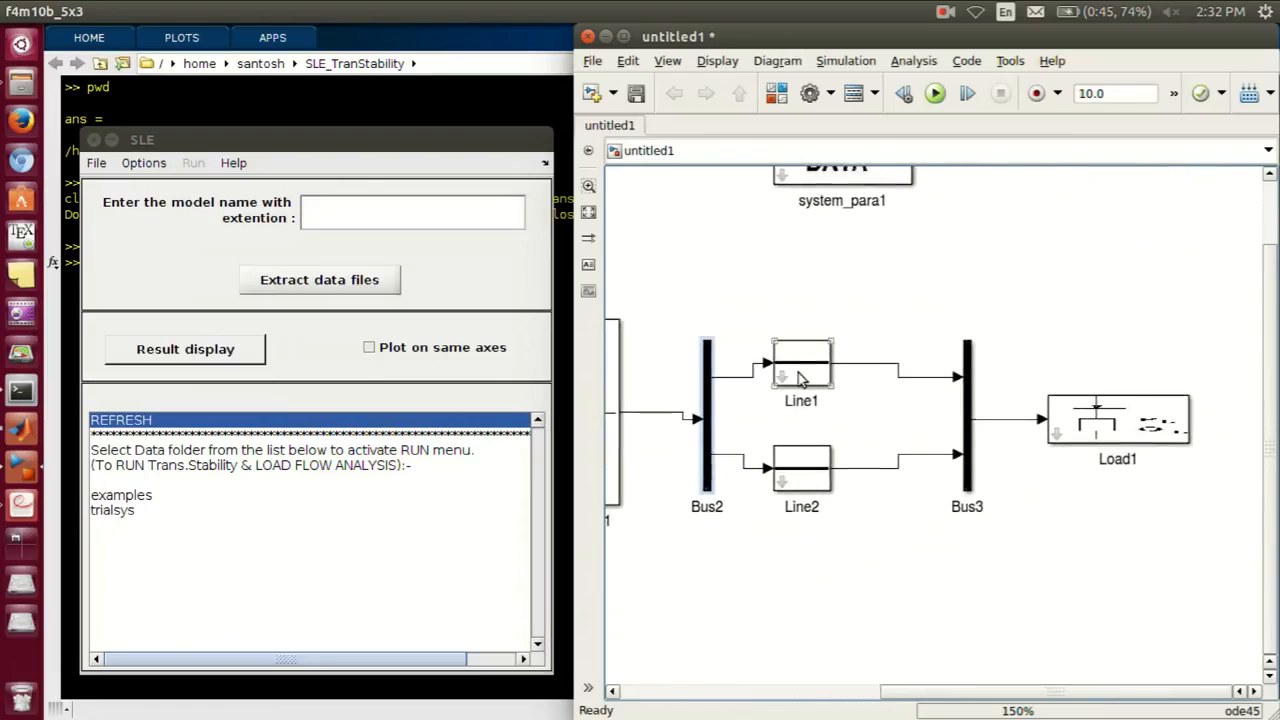
click(812, 400)
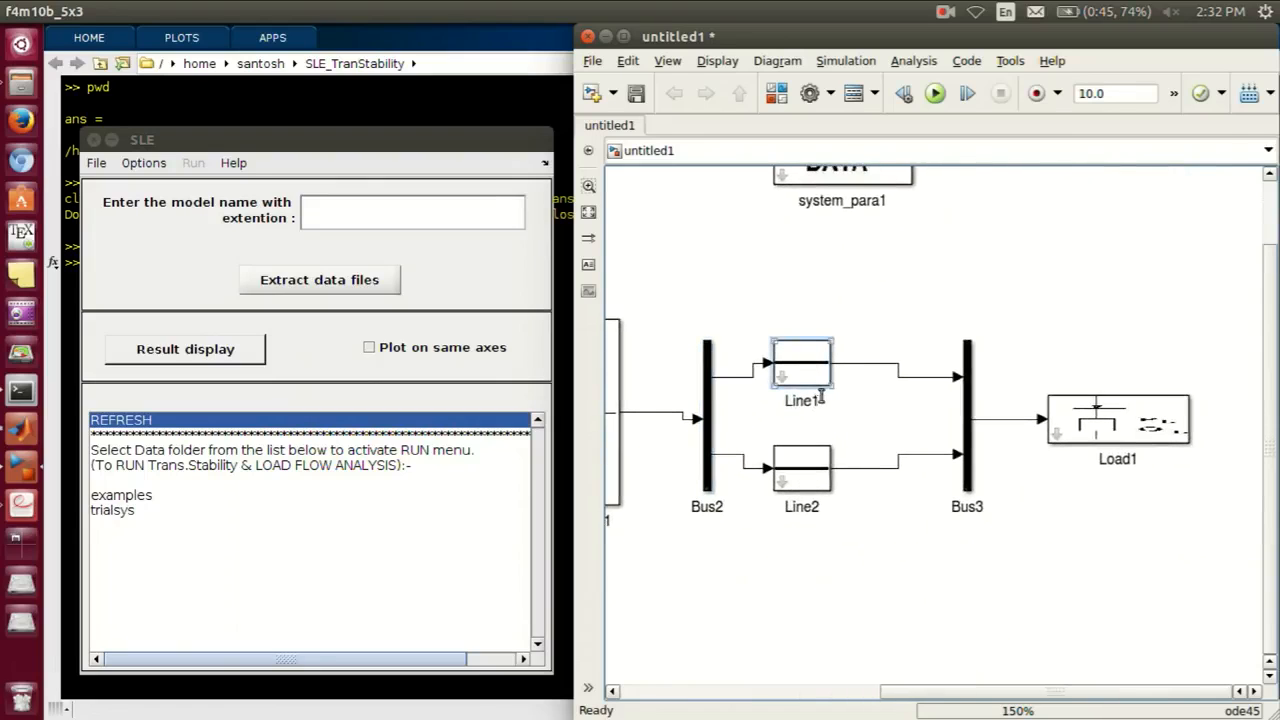
double_click(818, 380)
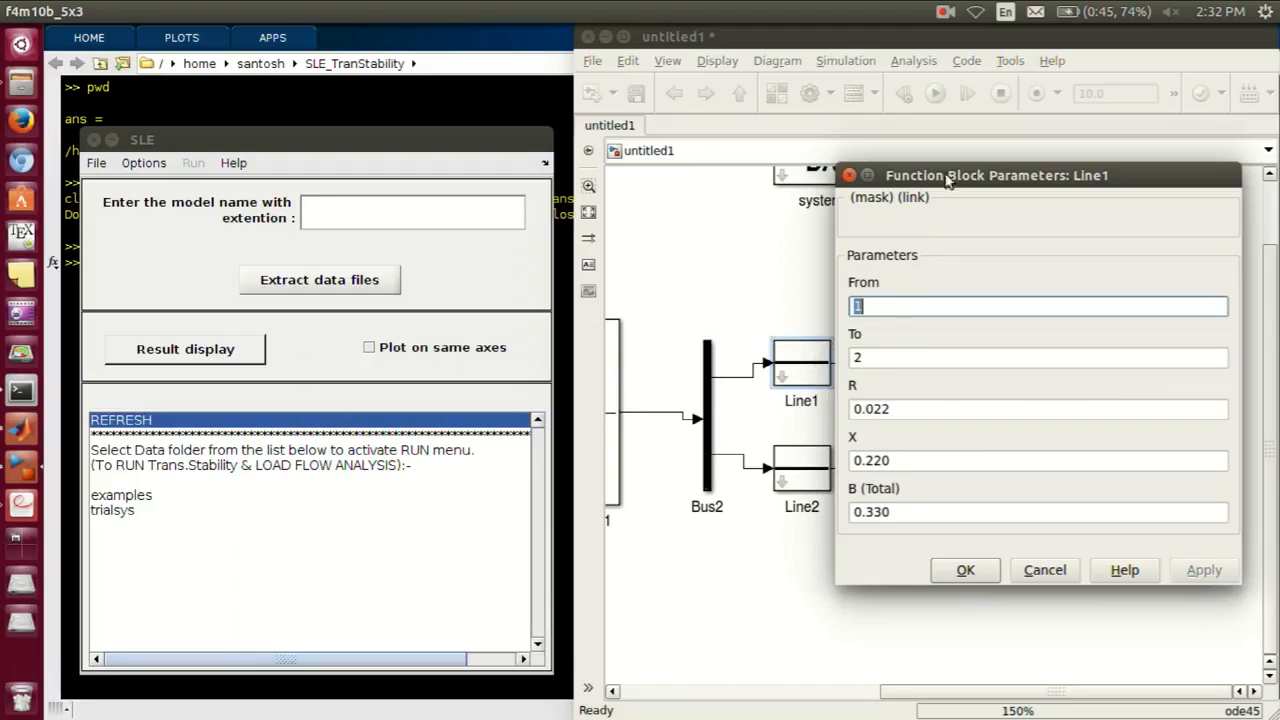
drag(940, 180, 289, 264)
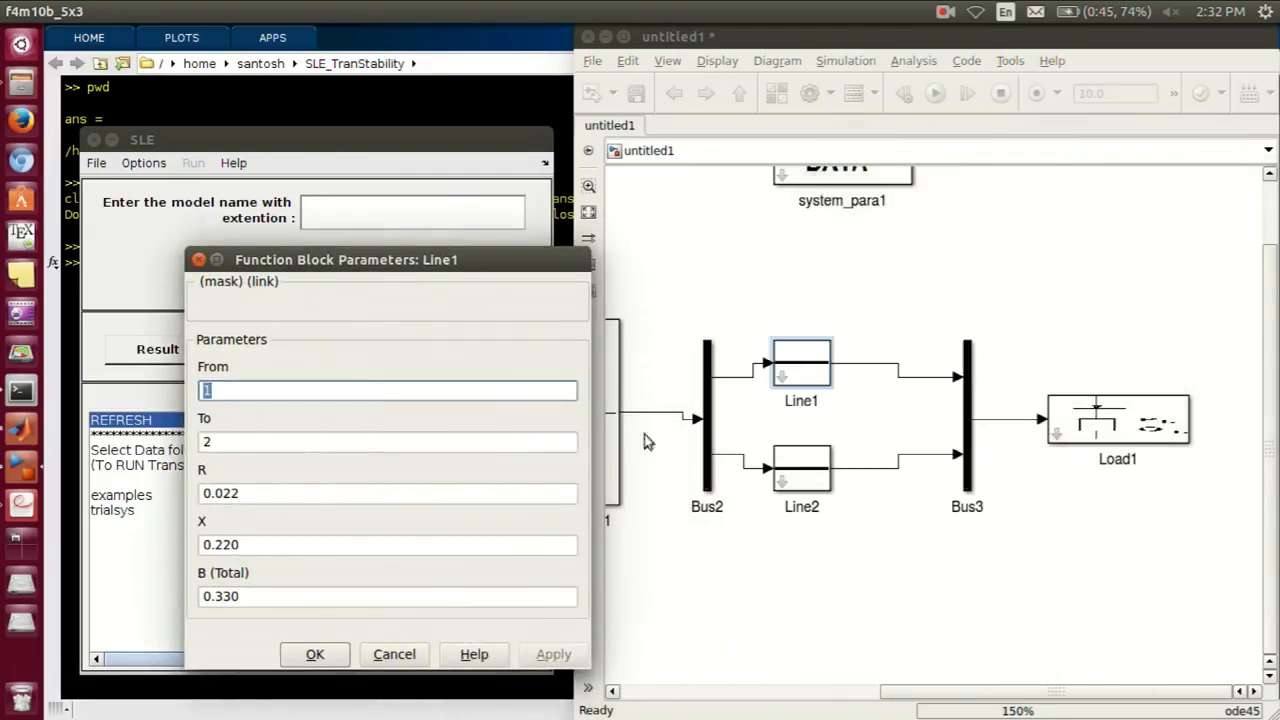
click(723, 506)
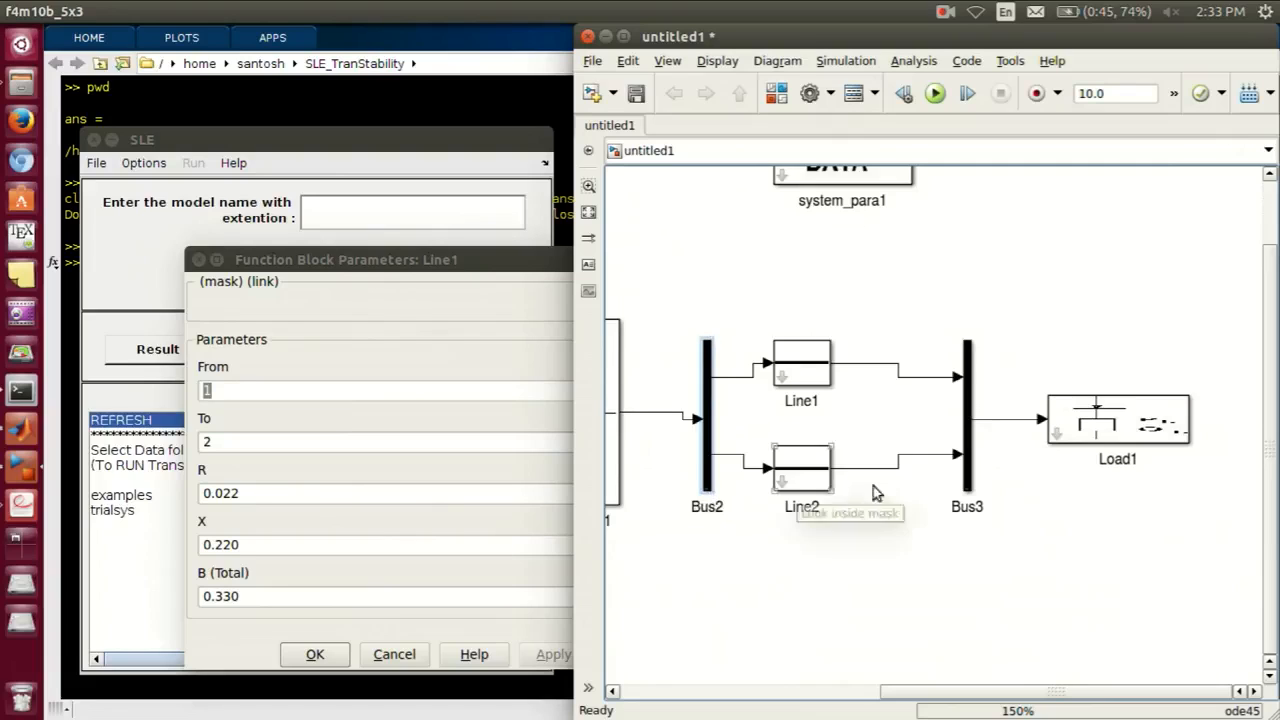
click(378, 399)
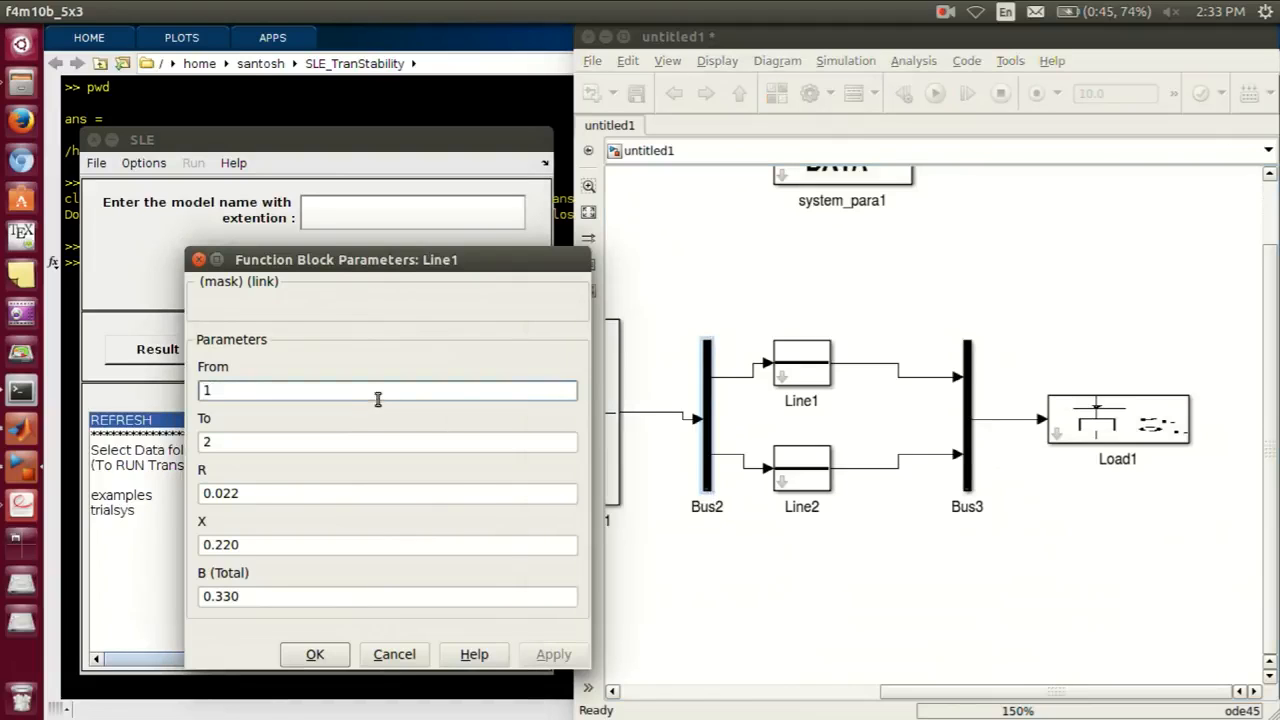
text(2)
click(349, 440)
text(3)
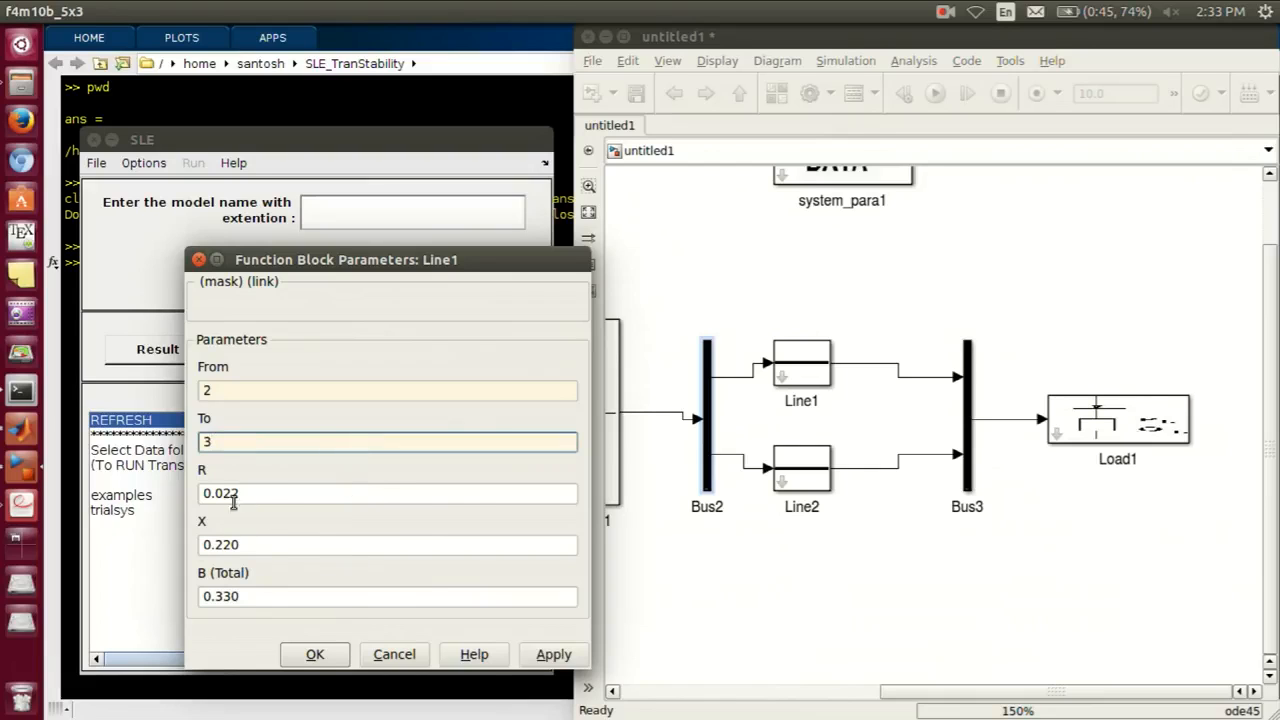
click(315, 660)
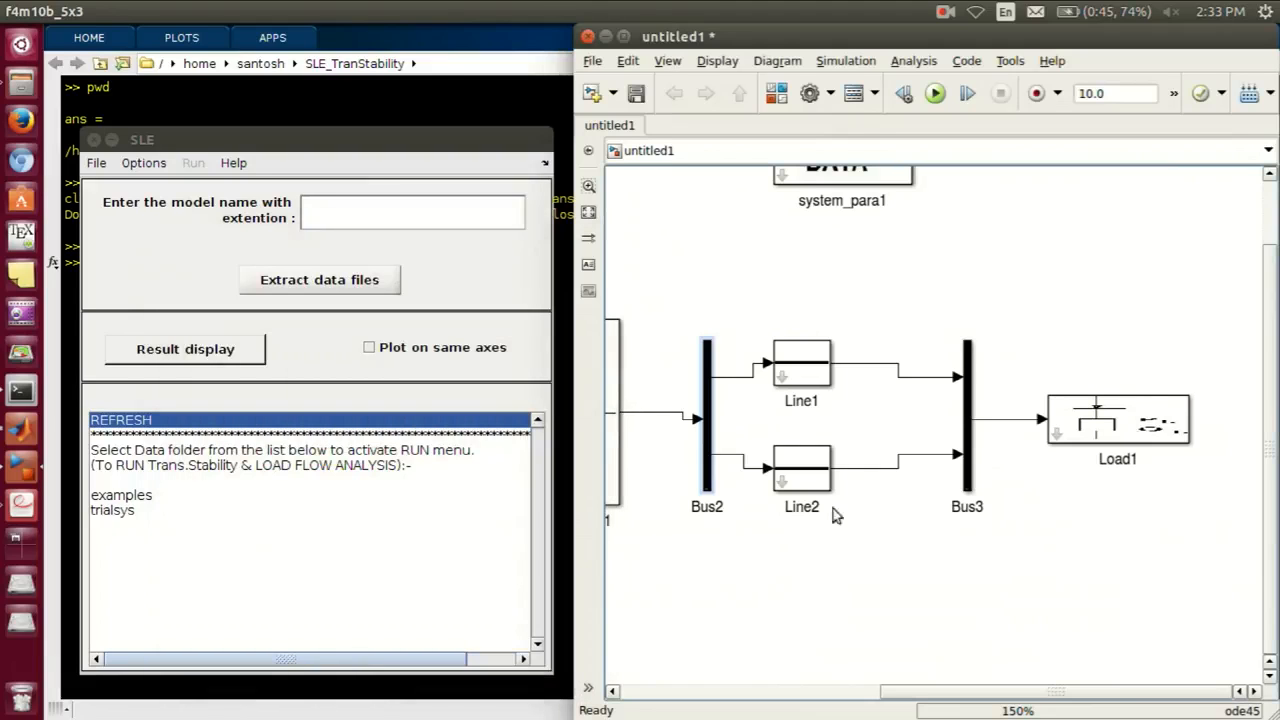
Set the Line2 block's From bus to 2 and To bus to 3, and recheck the parameters of both lines.
double_click(824, 467)
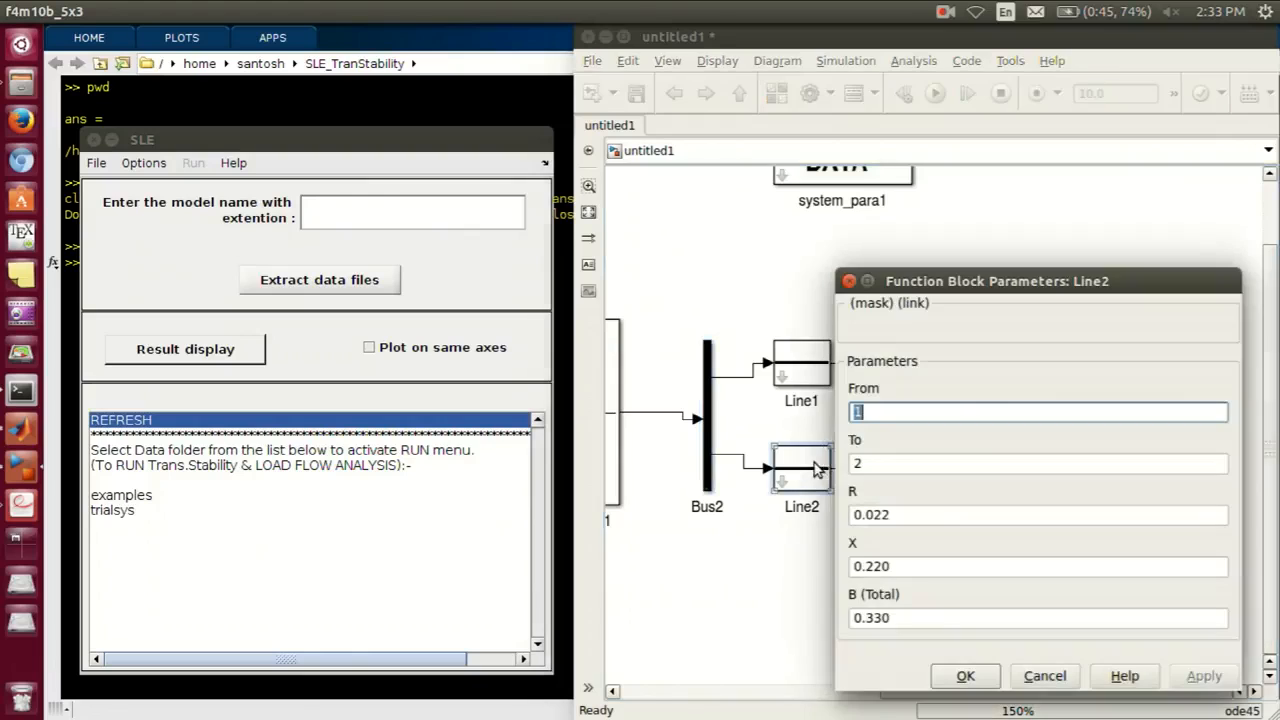
drag(910, 282, 255, 220)
text(2)
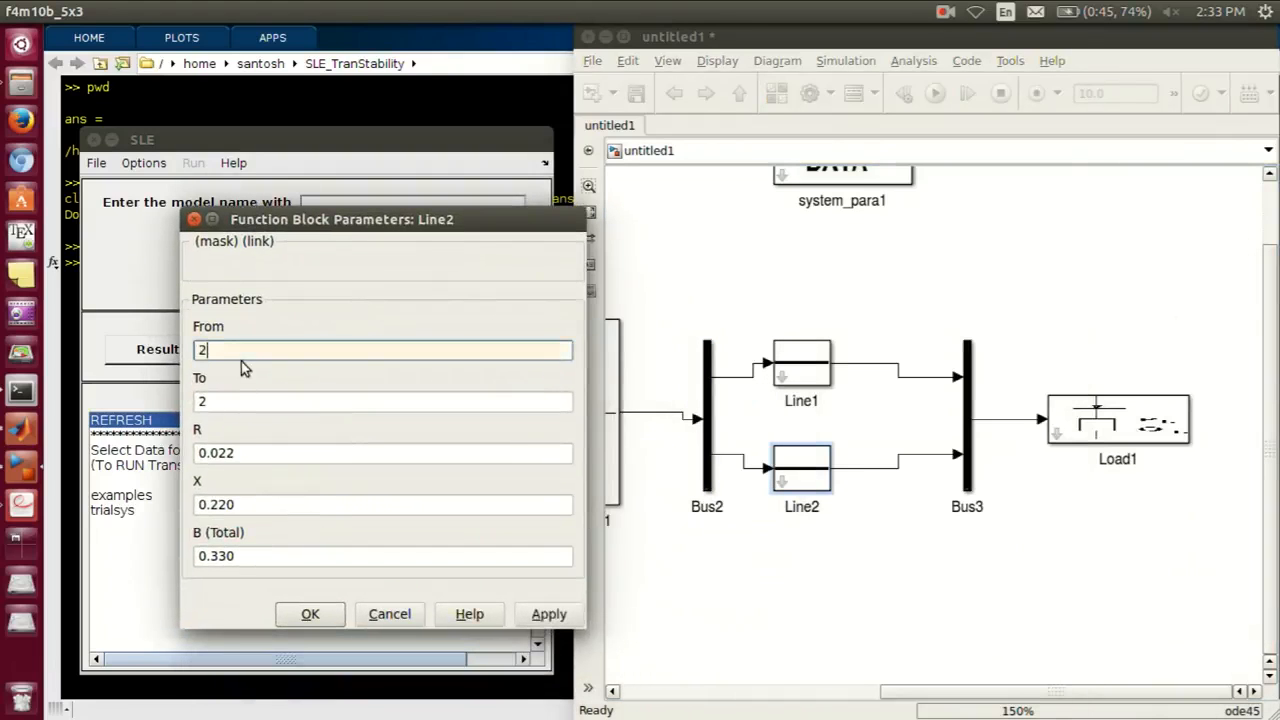
double_click(237, 401)
text(3)
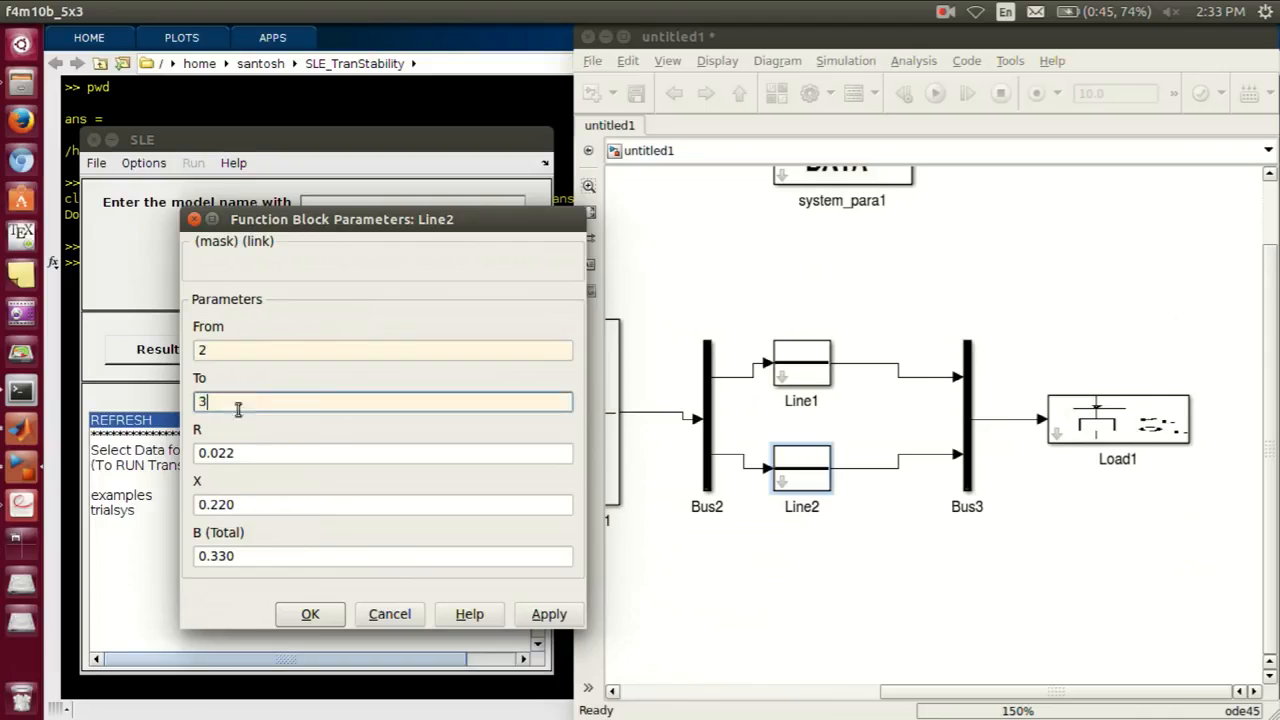
click(332, 618)
double_click(805, 362)
click(966, 569)
double_click(822, 482)
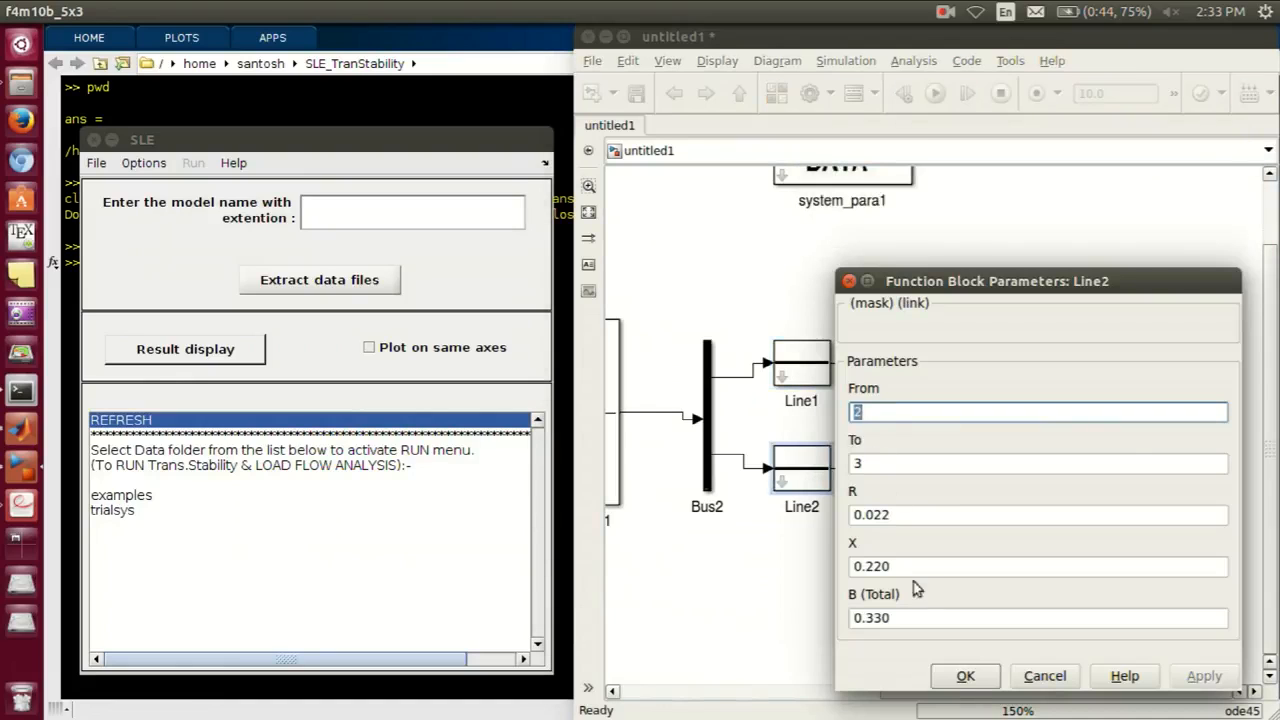
click(964, 680)
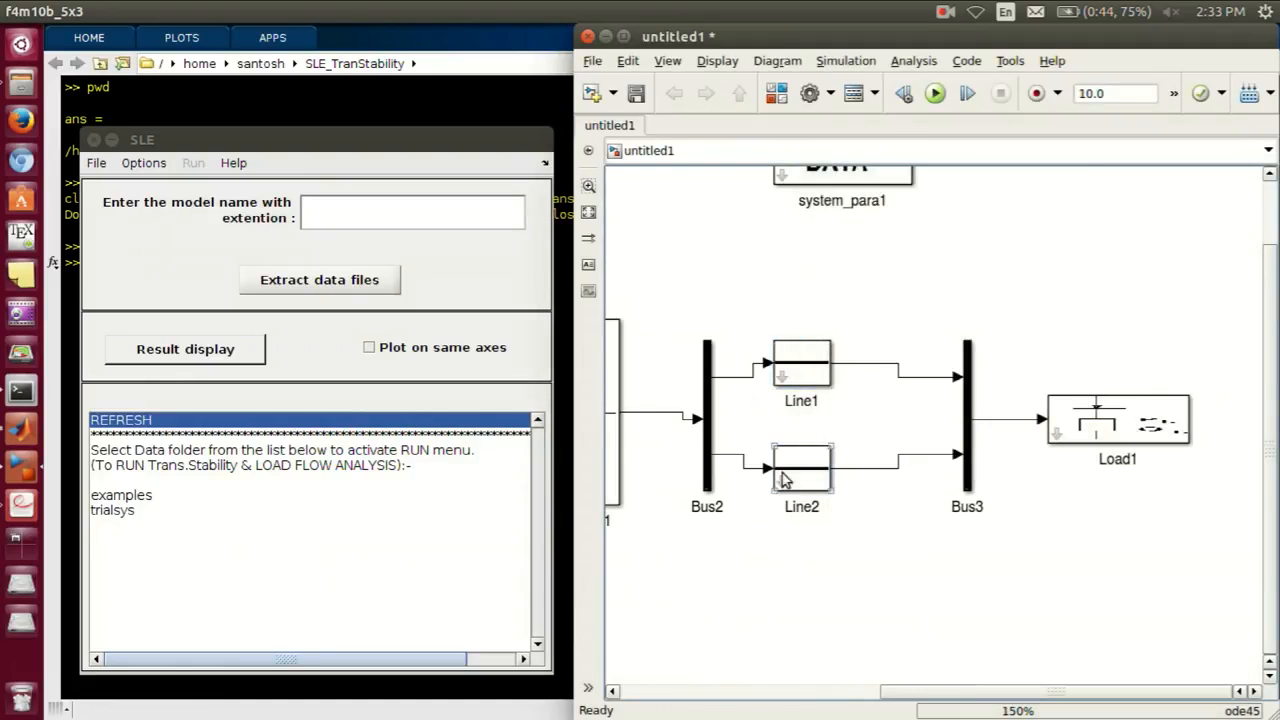
Set the bus number of the Bus3 block to 3.
double_click(968, 403)
drag(599, 233, 368, 220)
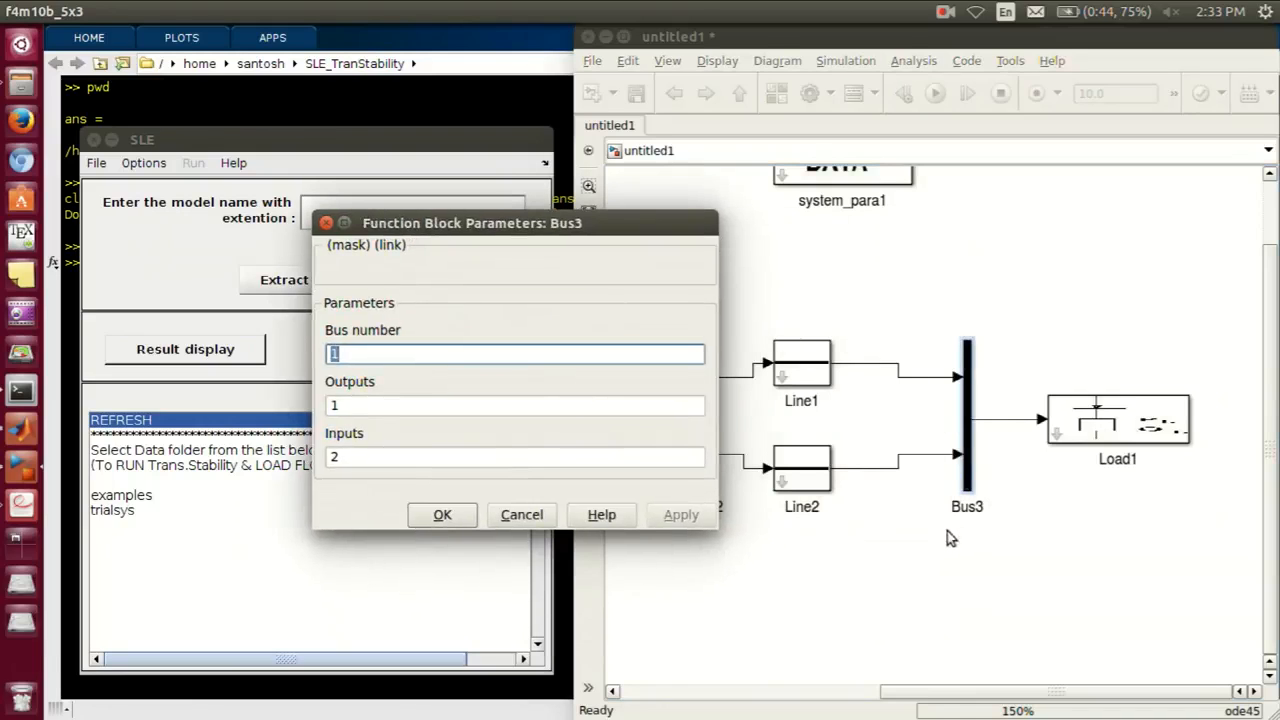
text(3)
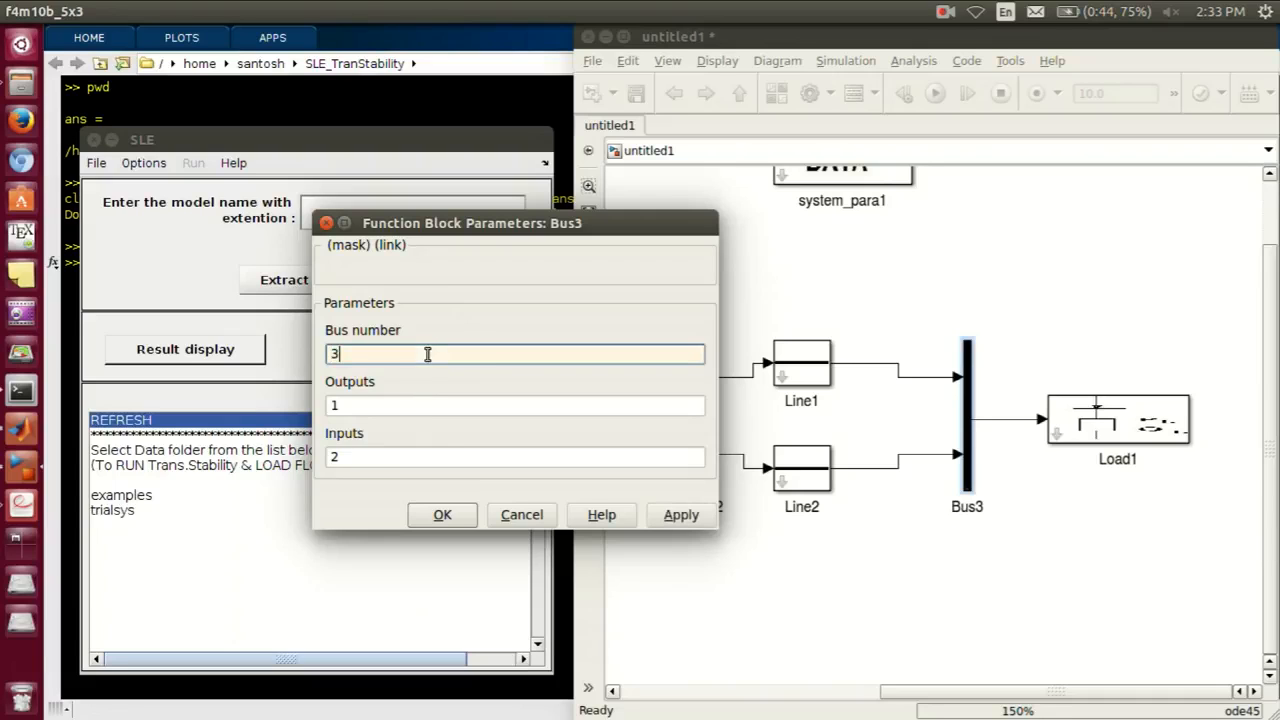
click(443, 515)
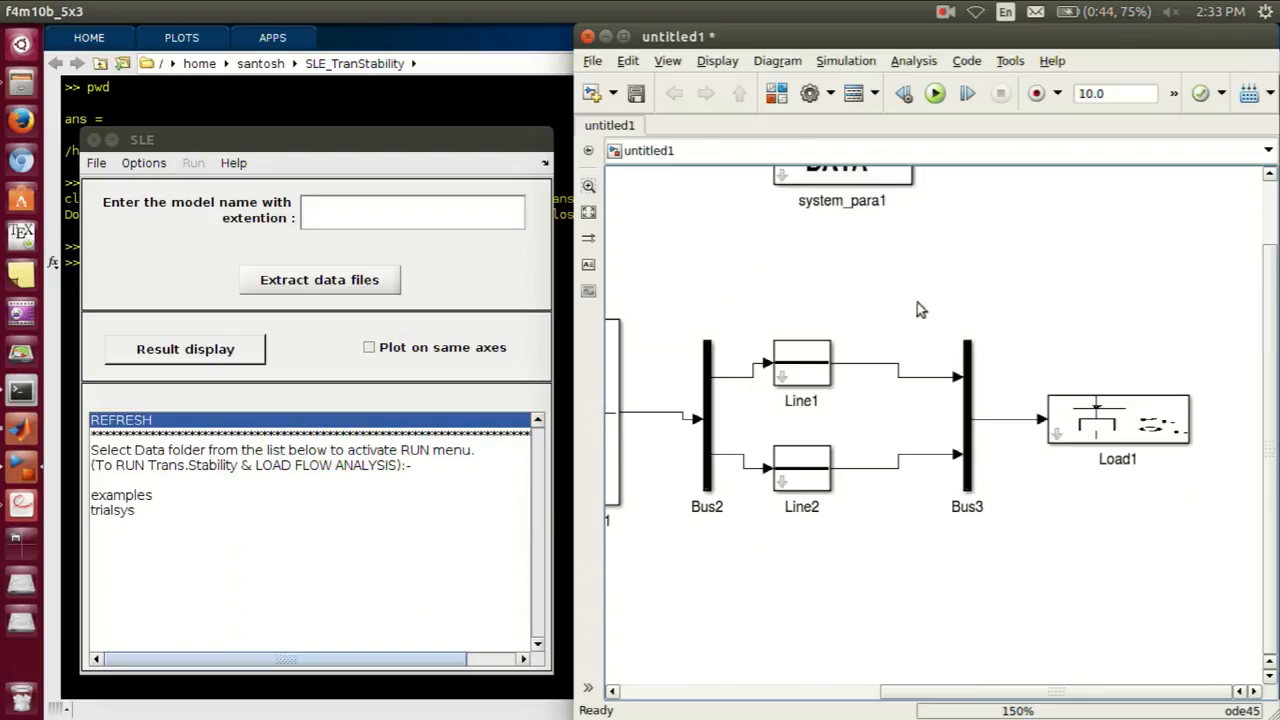
Rename the load block connected to Bus3 as Load3.
scroll(976, 429, up, 3)
drag(1027, 493, 886, 449)
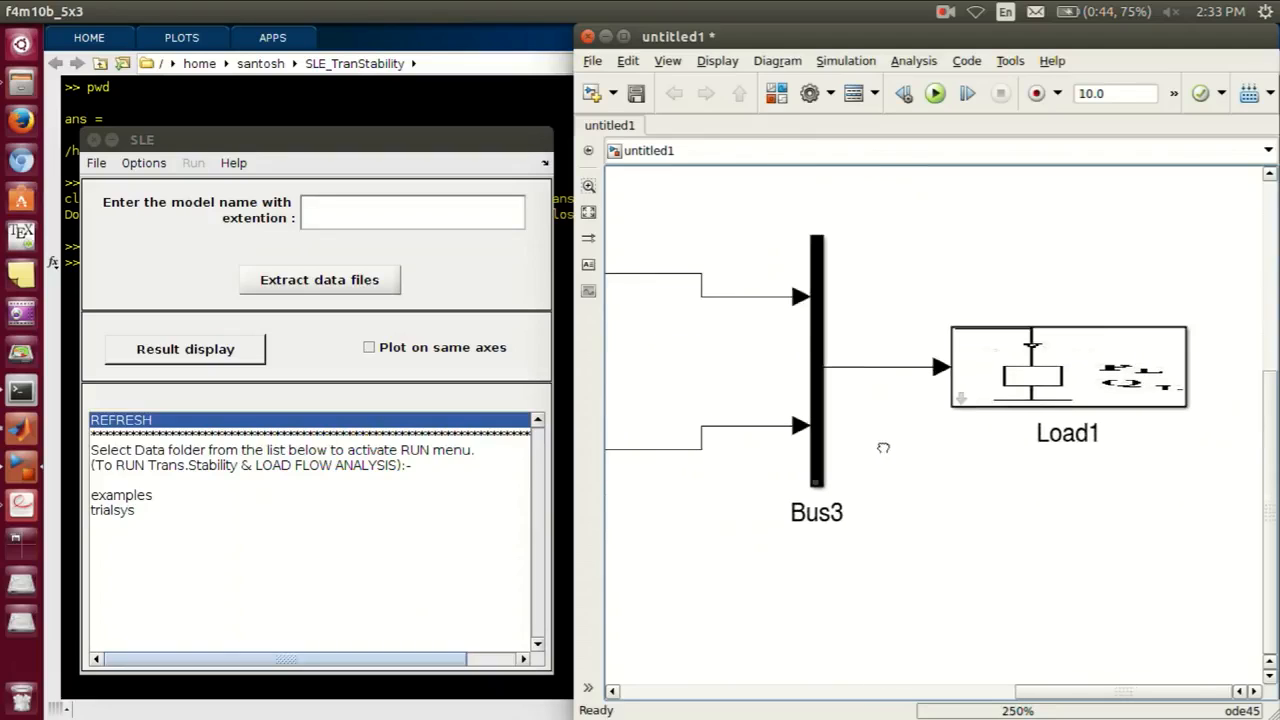
drag(743, 179, 1256, 632)
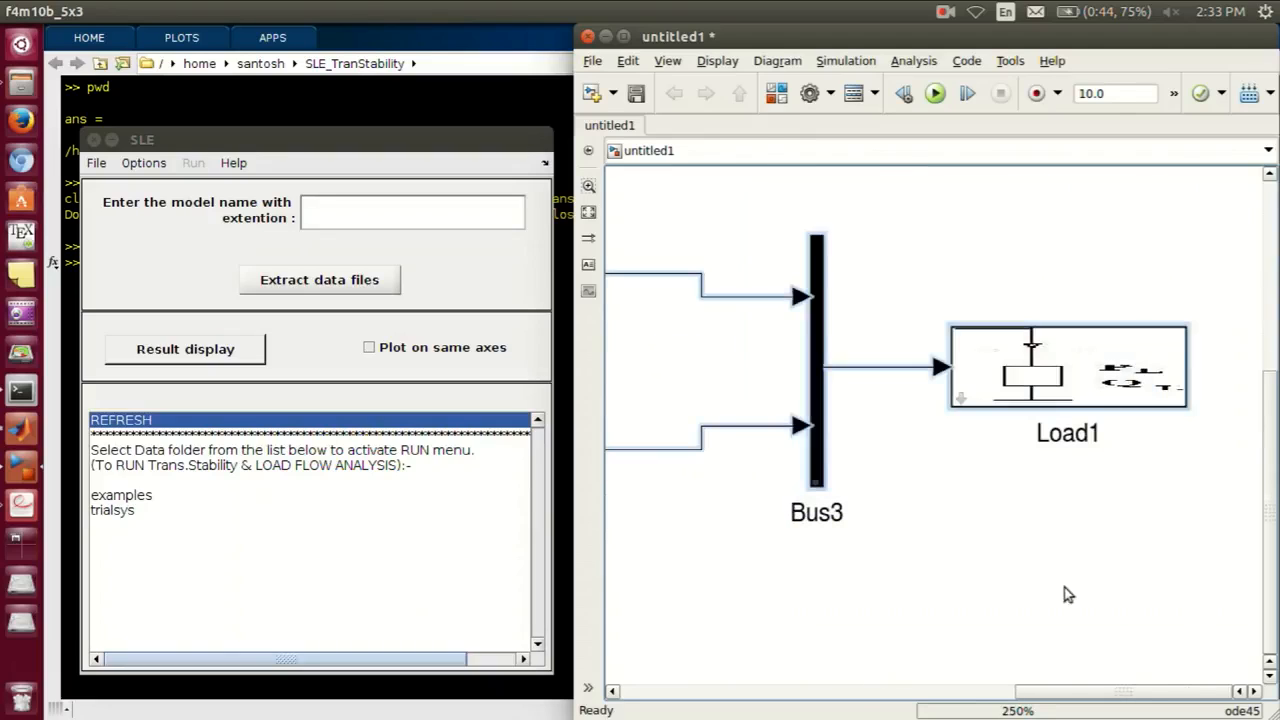
click(1100, 433)
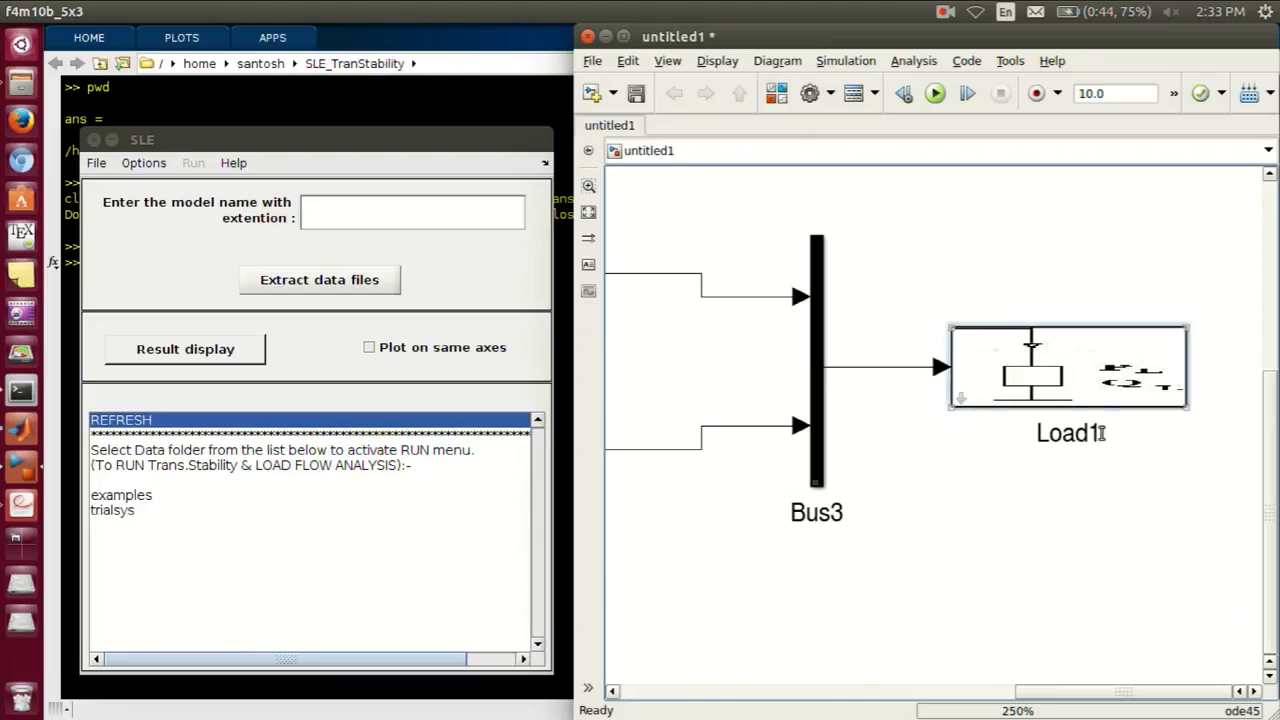
key(BackSpace)
text(3)
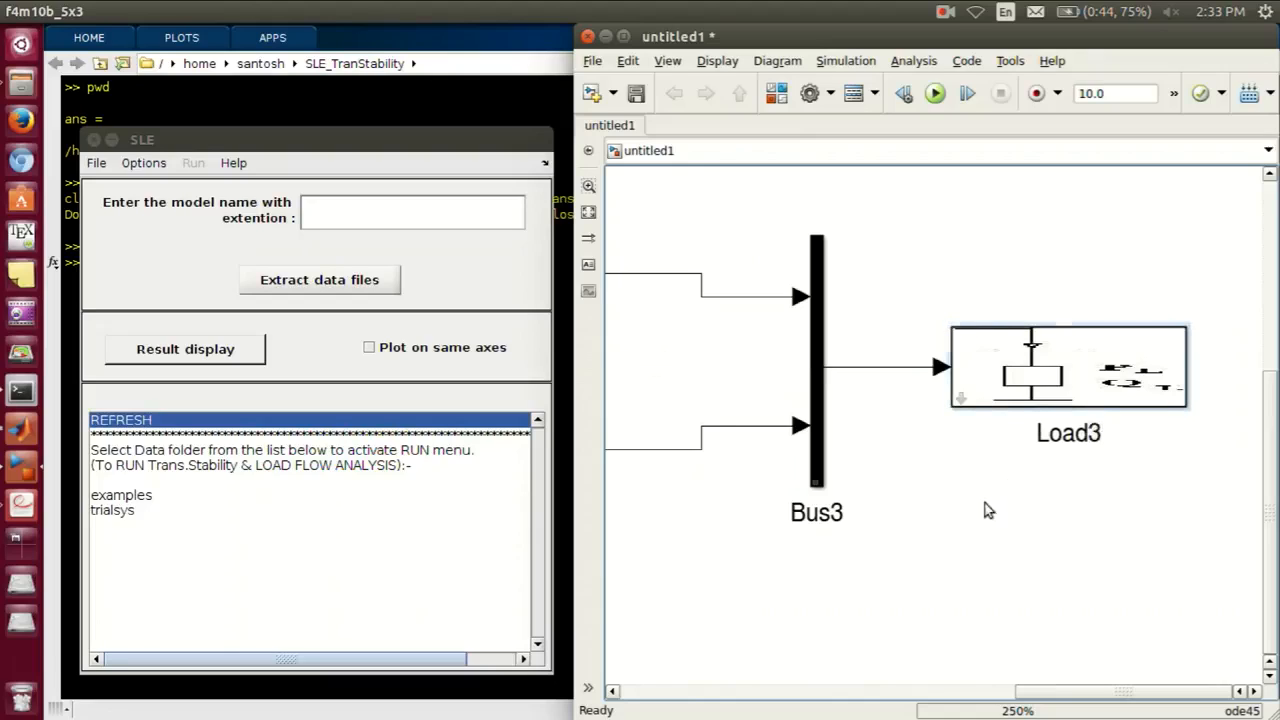
Set the Load3 block's bus number to 3, PL0 to 0.5 and QL0 to 0.
double_click(1066, 358)
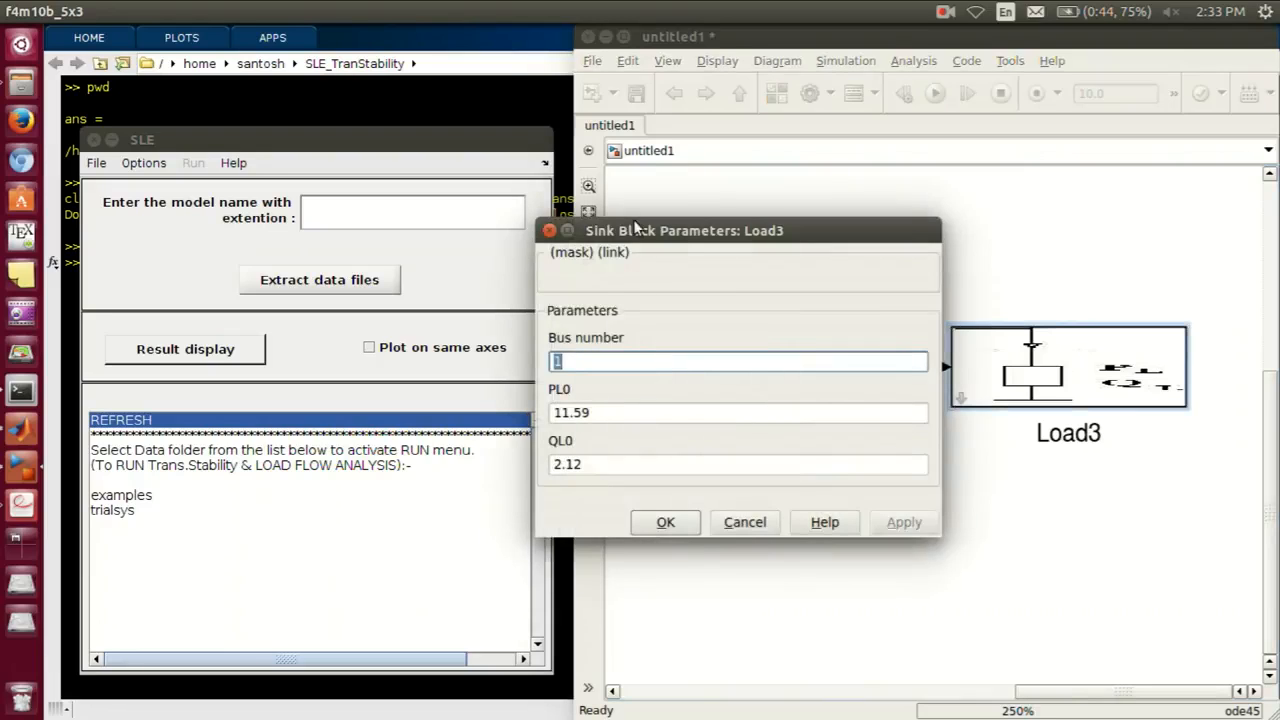
drag(614, 247, 392, 221)
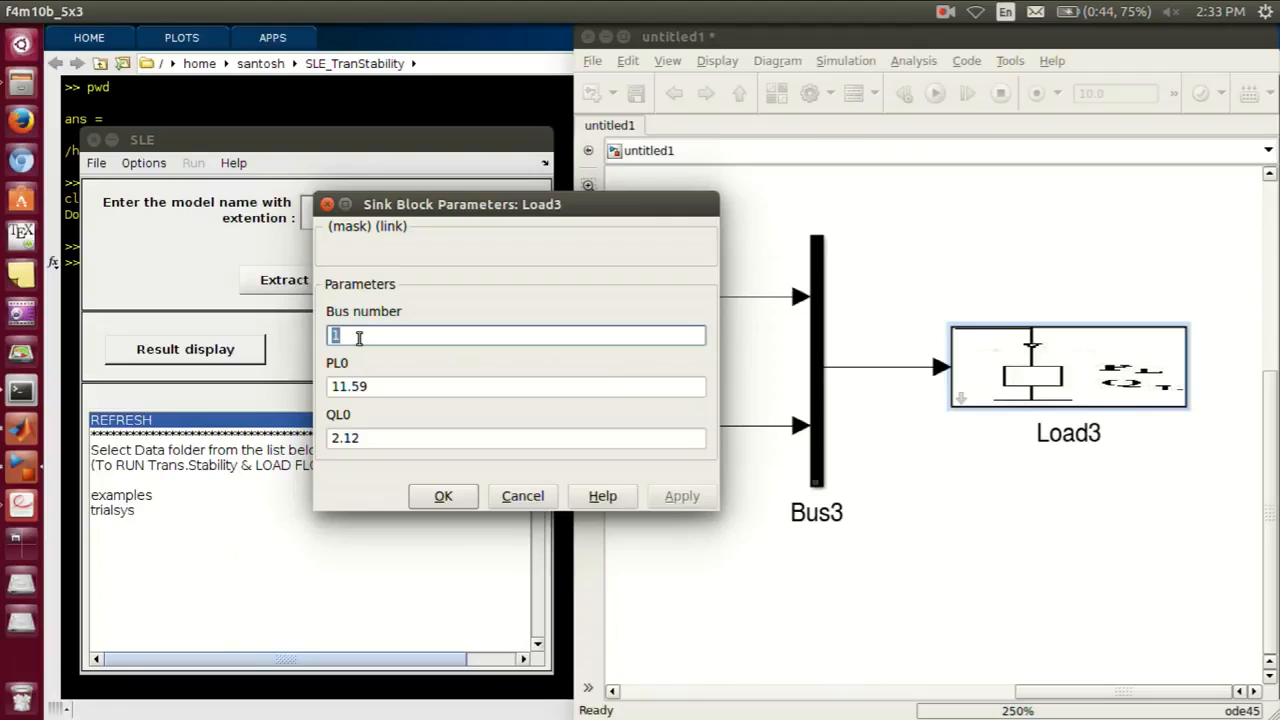
text(3)
double_click(399, 386)
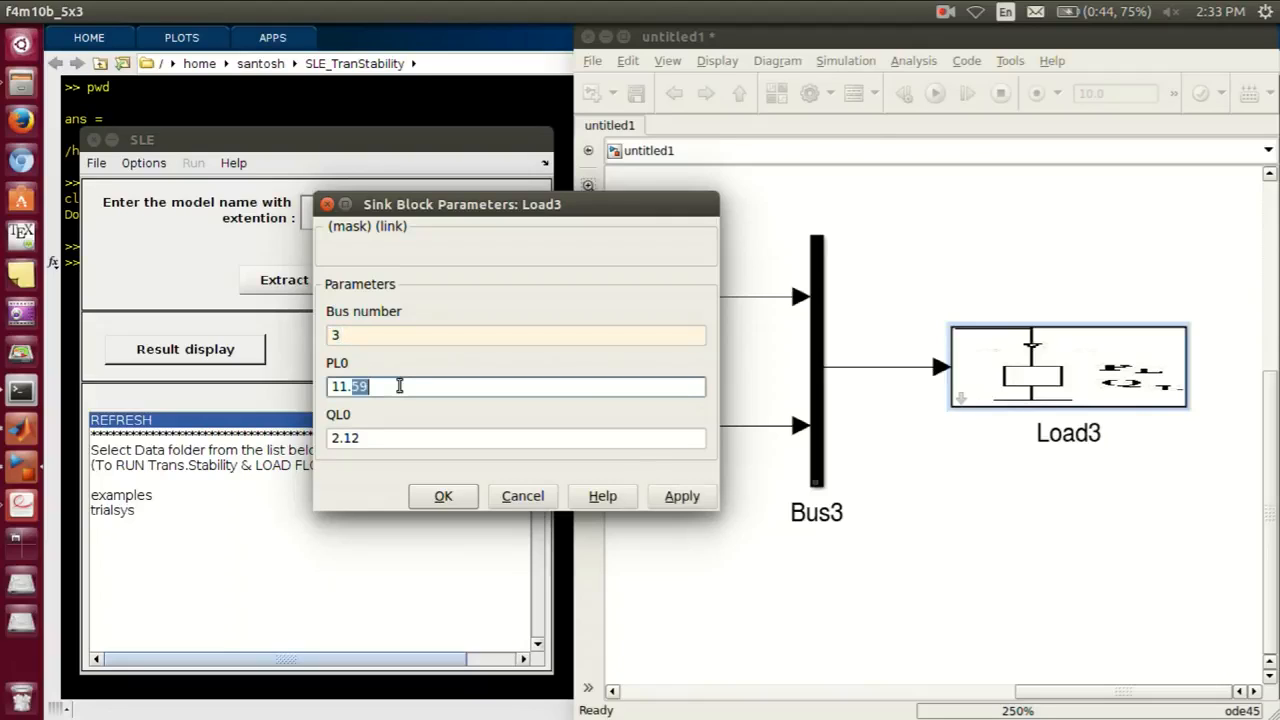
text(0.5)
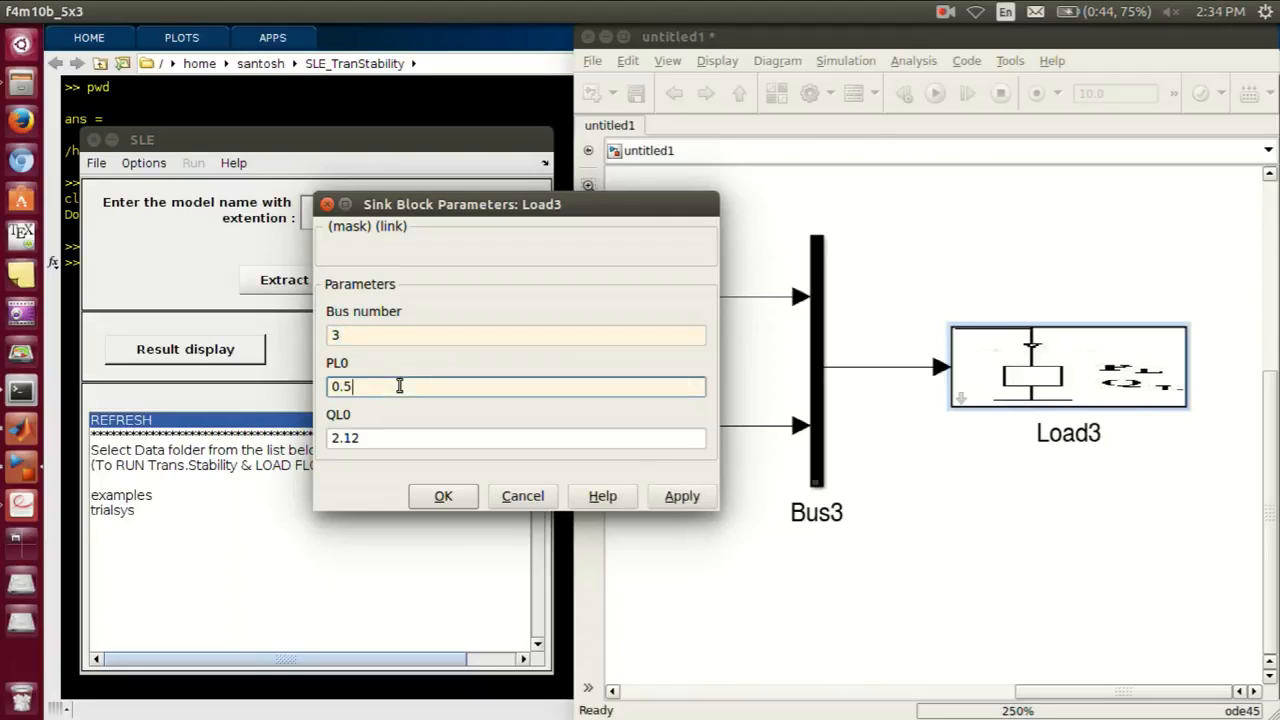
key(Tab)
text(0)
key(Return)
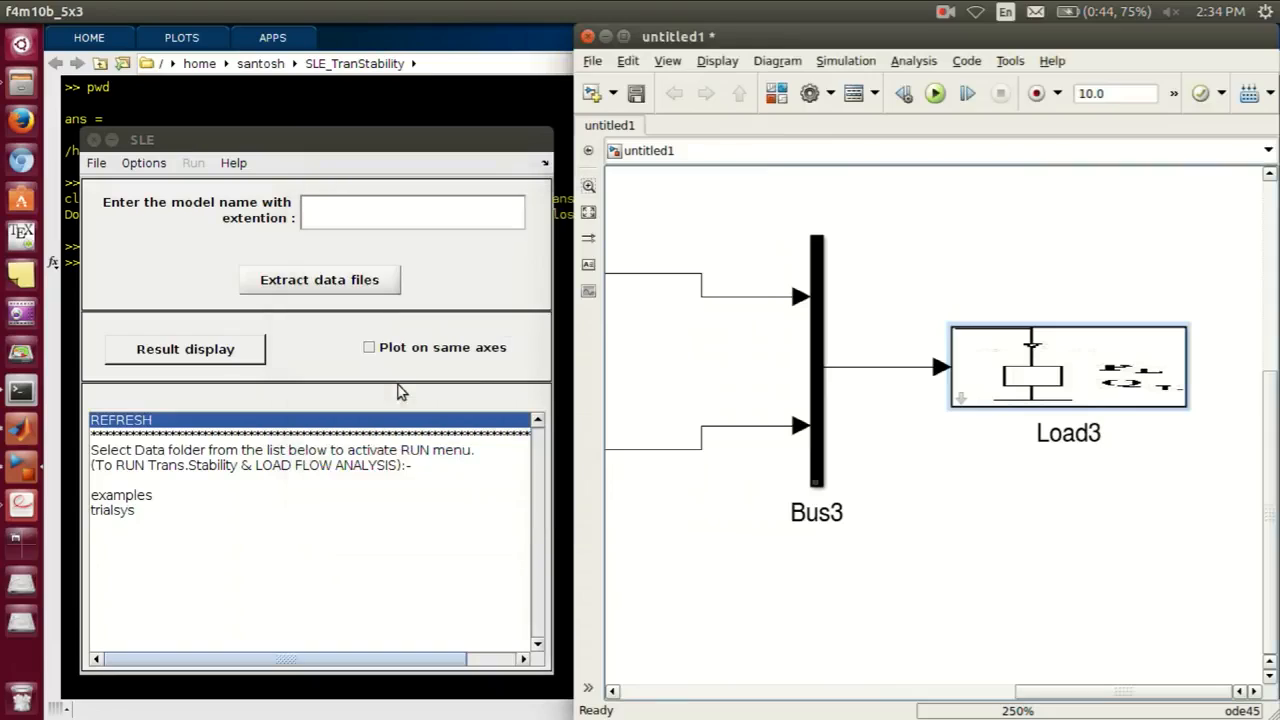
Review the system frequency and the load component fractions in the system_para1 common data block.
click(970, 216)
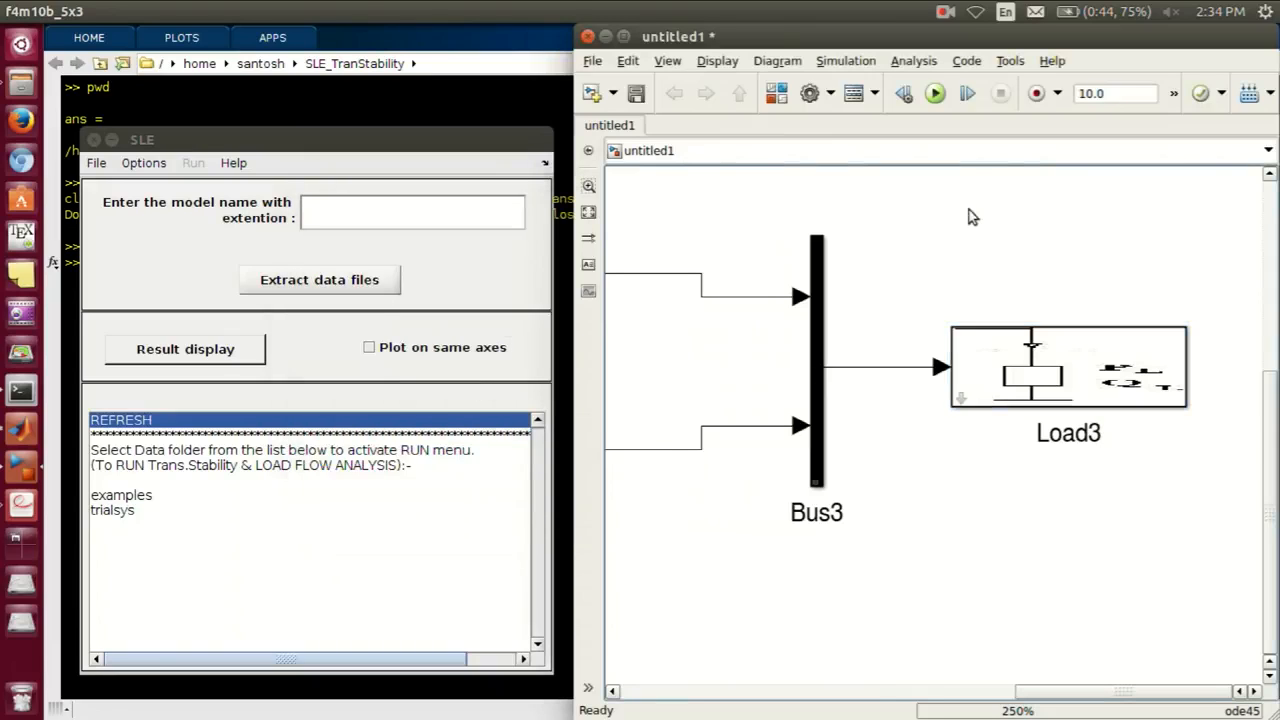
key(space)
drag(1052, 346, 1049, 376)
scroll(1045, 375, up, 4)
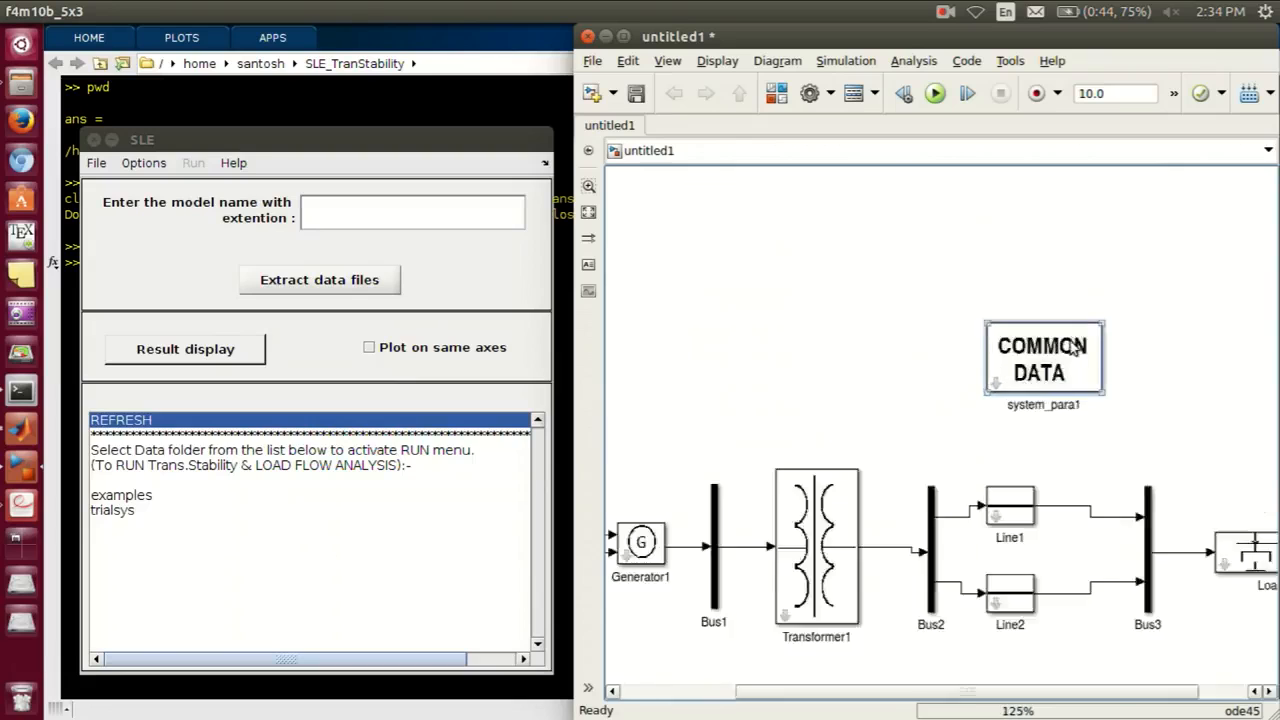
double_click(1035, 384)
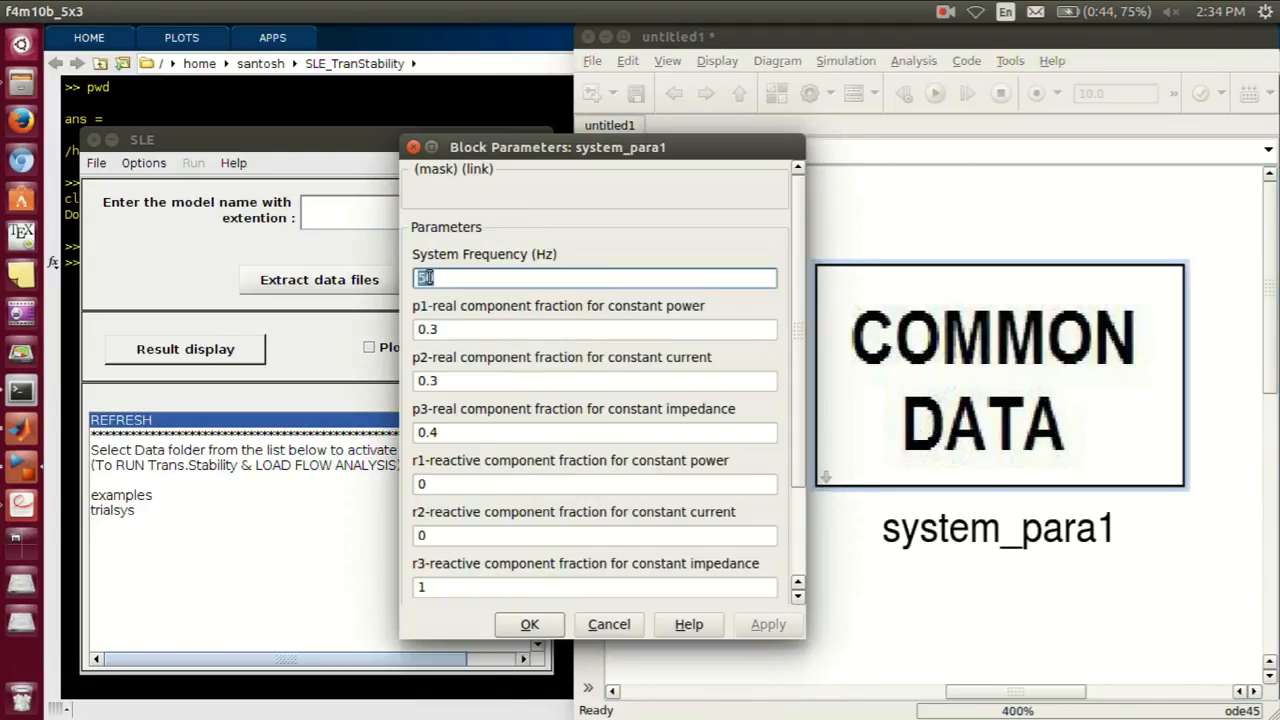
click(447, 281)
mouse_move(797, 330)
mouse_down()
mouse_move(799, 451)
mouse_move(800, 340)
mouse_up()
double_click(440, 277)
click(529, 624)
key(space)
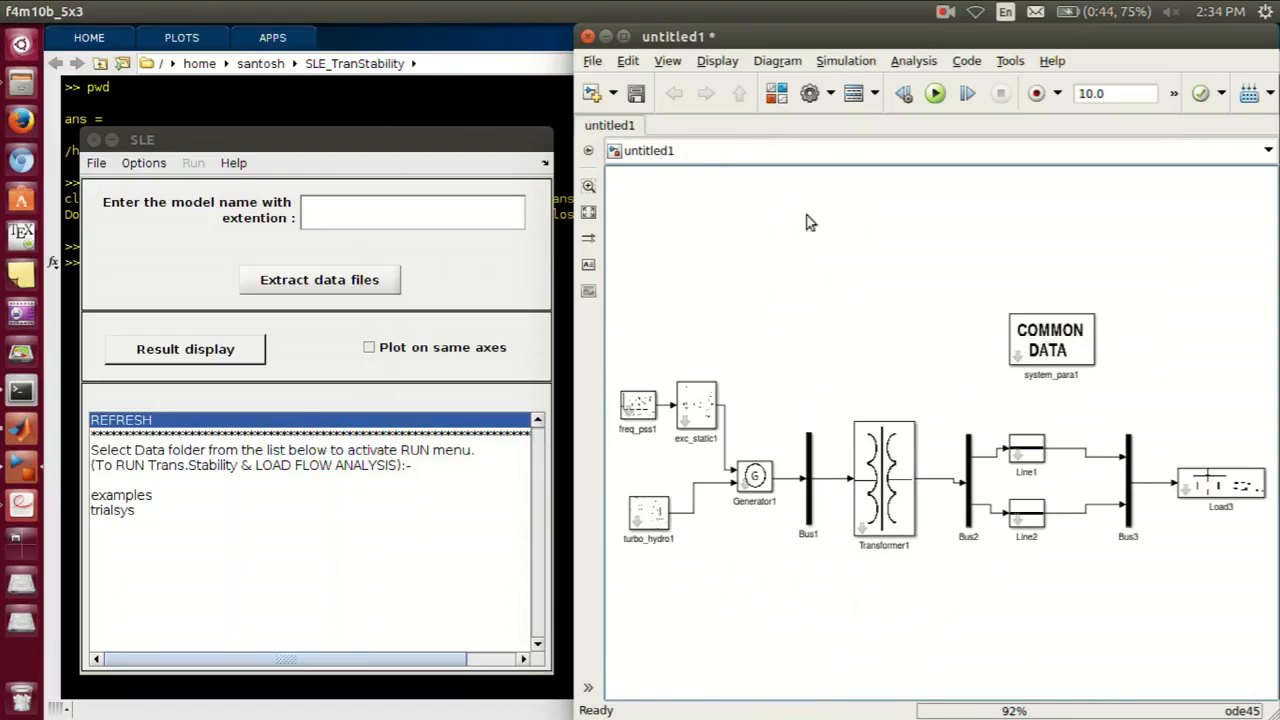
Save the model as trial in the Simulink Models (*.mdl) format in the SLE_TranStability folder.
click(636, 93)
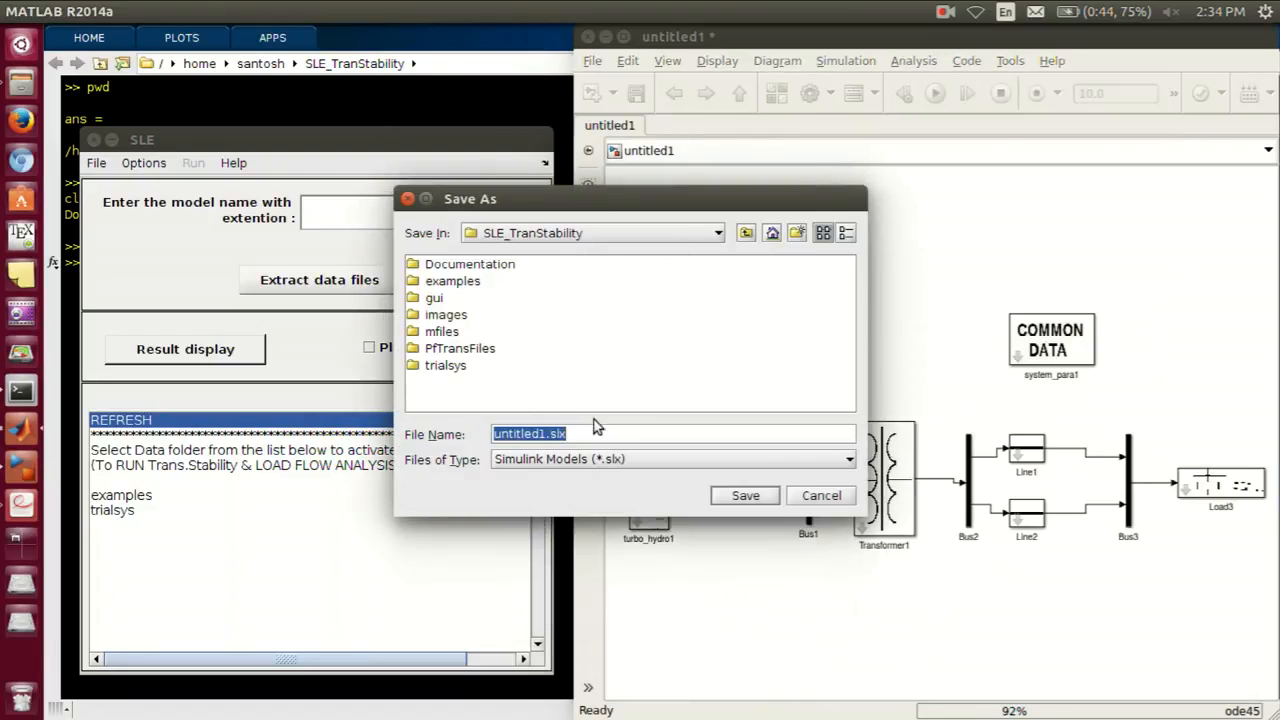
click(598, 459)
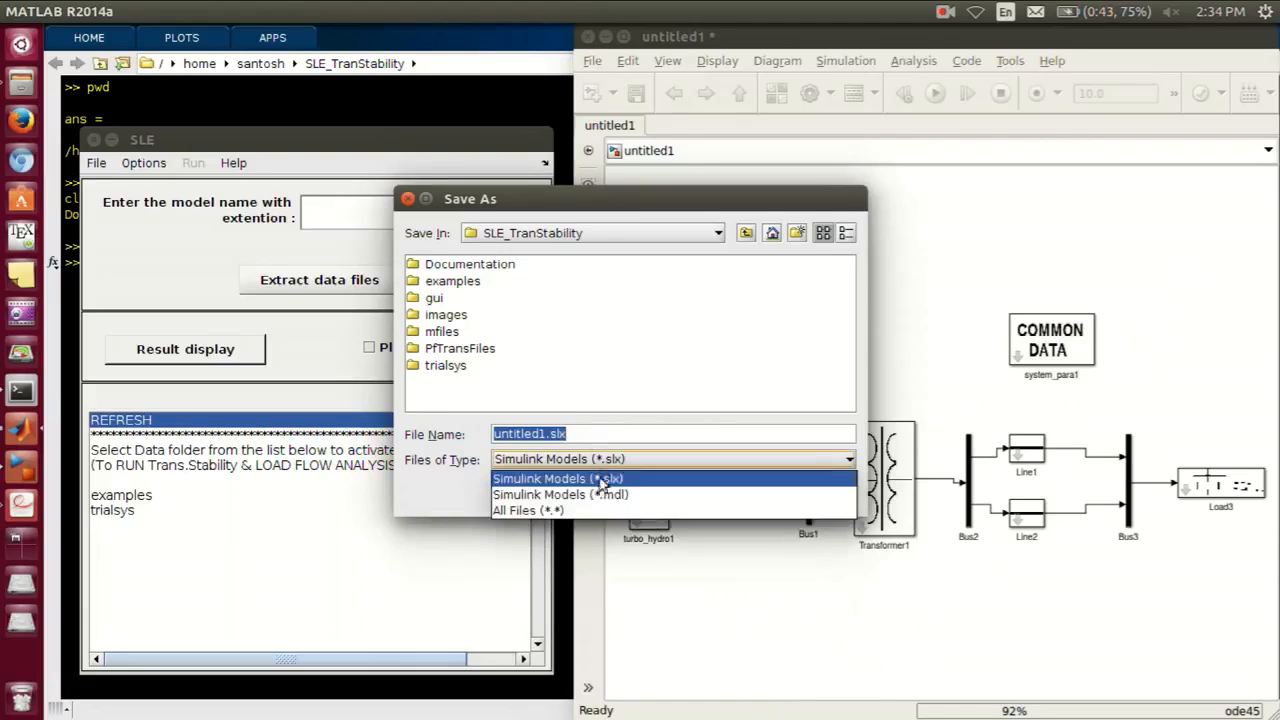
click(600, 491)
double_click(586, 433)
triple_click(586, 433)
click(586, 433)
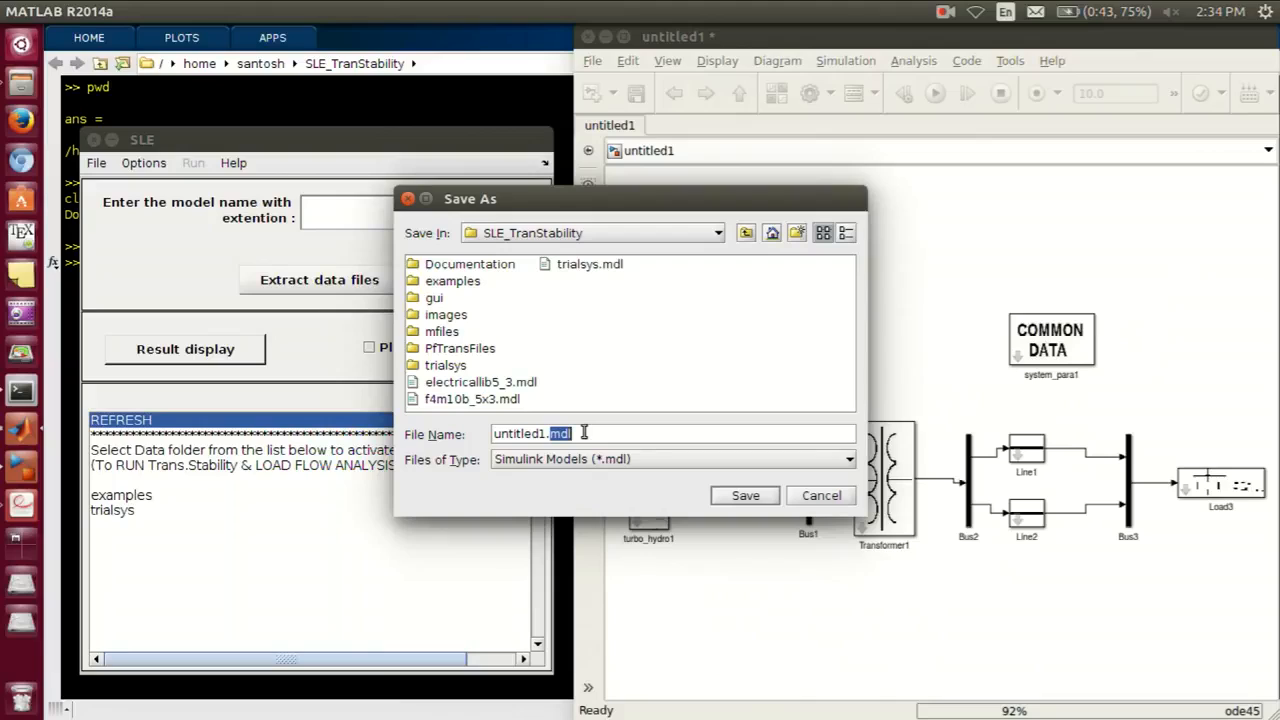
triple_click(584, 433)
text(t)
text(rial)
key(Return)
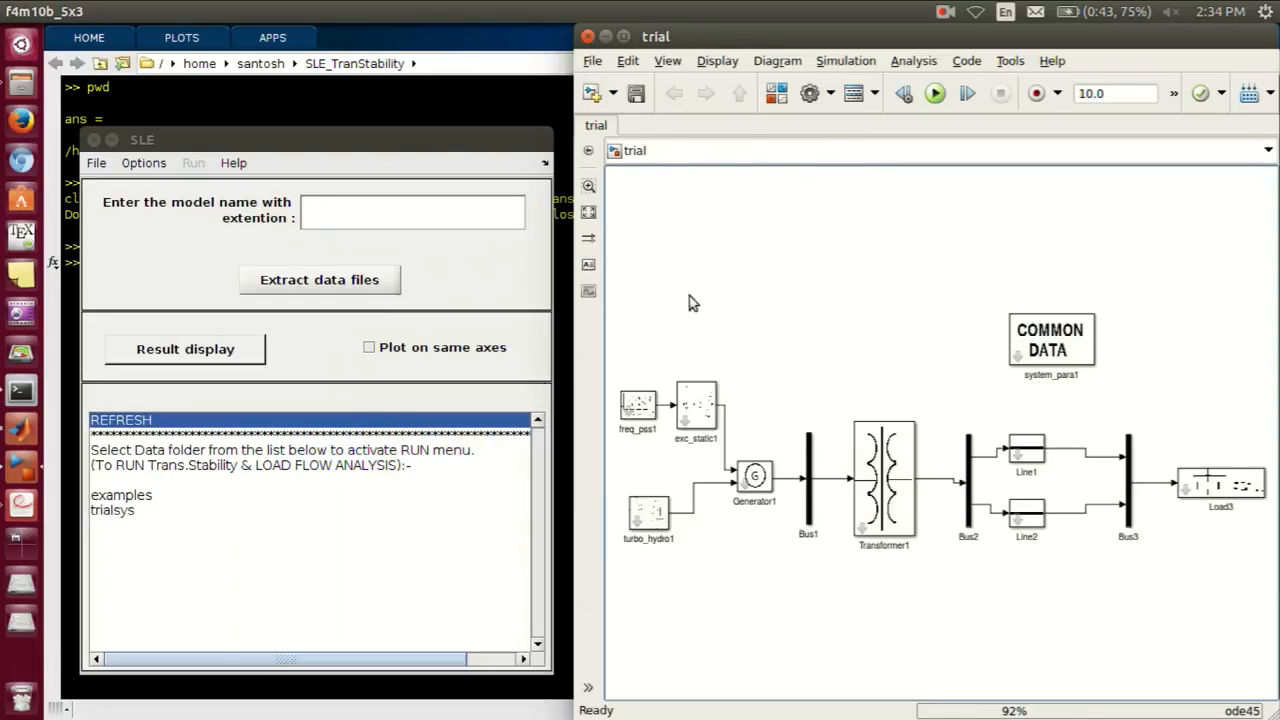
Enter trial.mdl as the model name for data extraction in the SLE window.
click(388, 218)
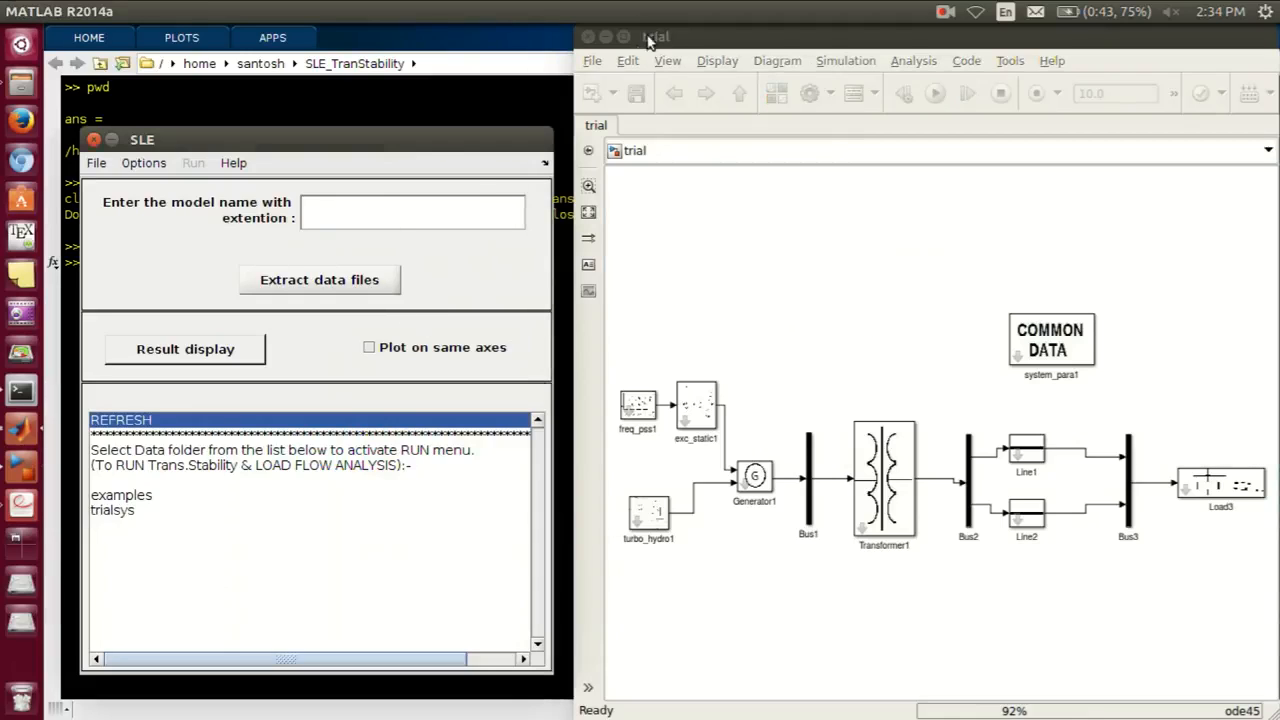
click(637, 47)
click(443, 214)
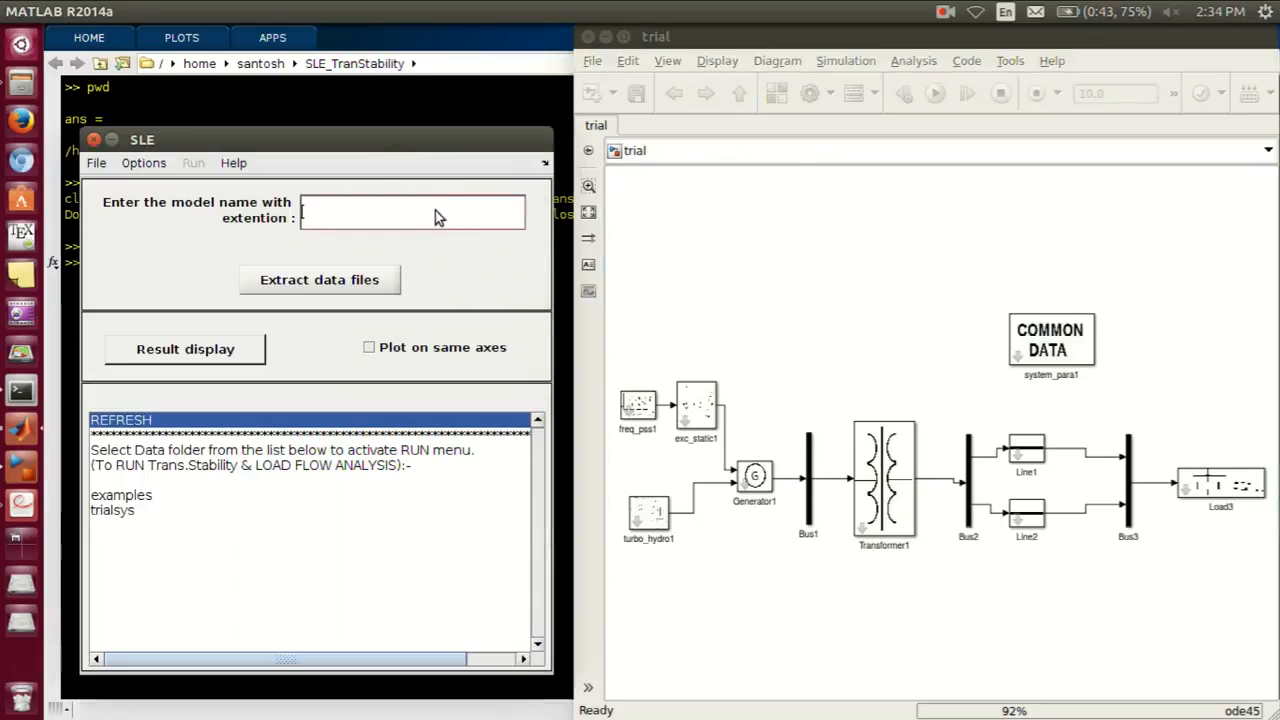
text(trial.mdl)
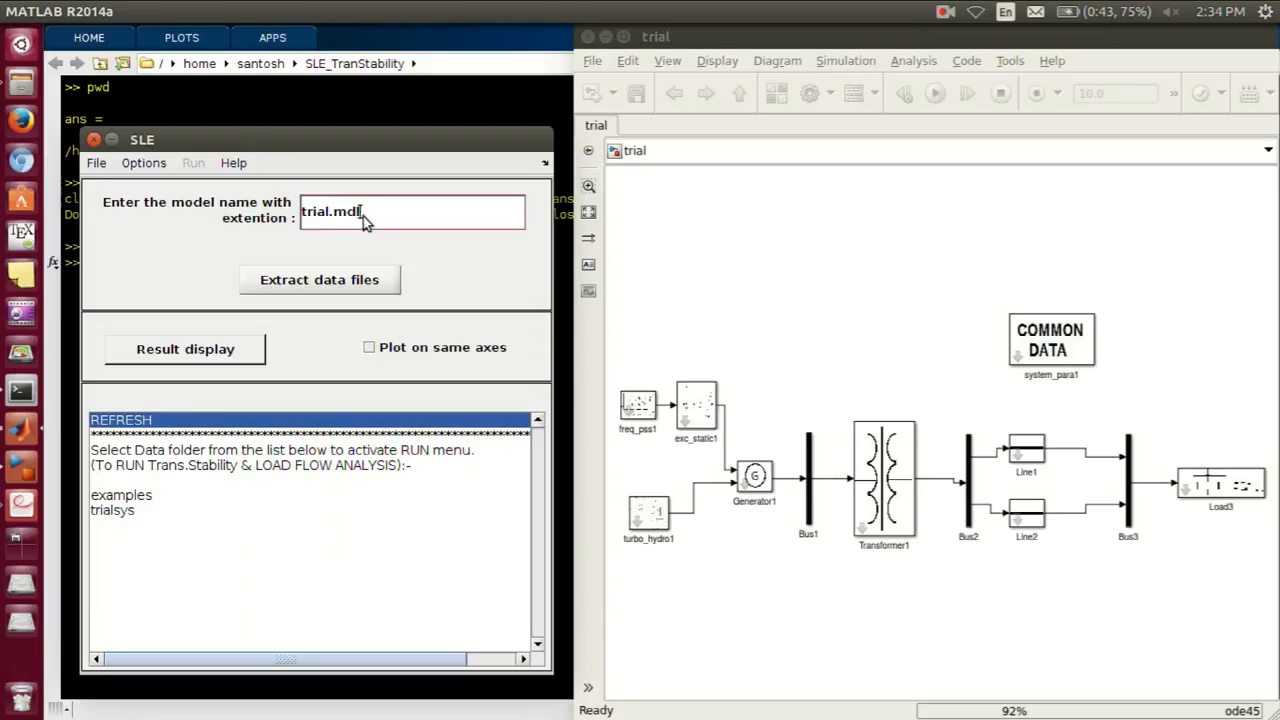
drag(363, 216, 333, 219)
click(438, 207)
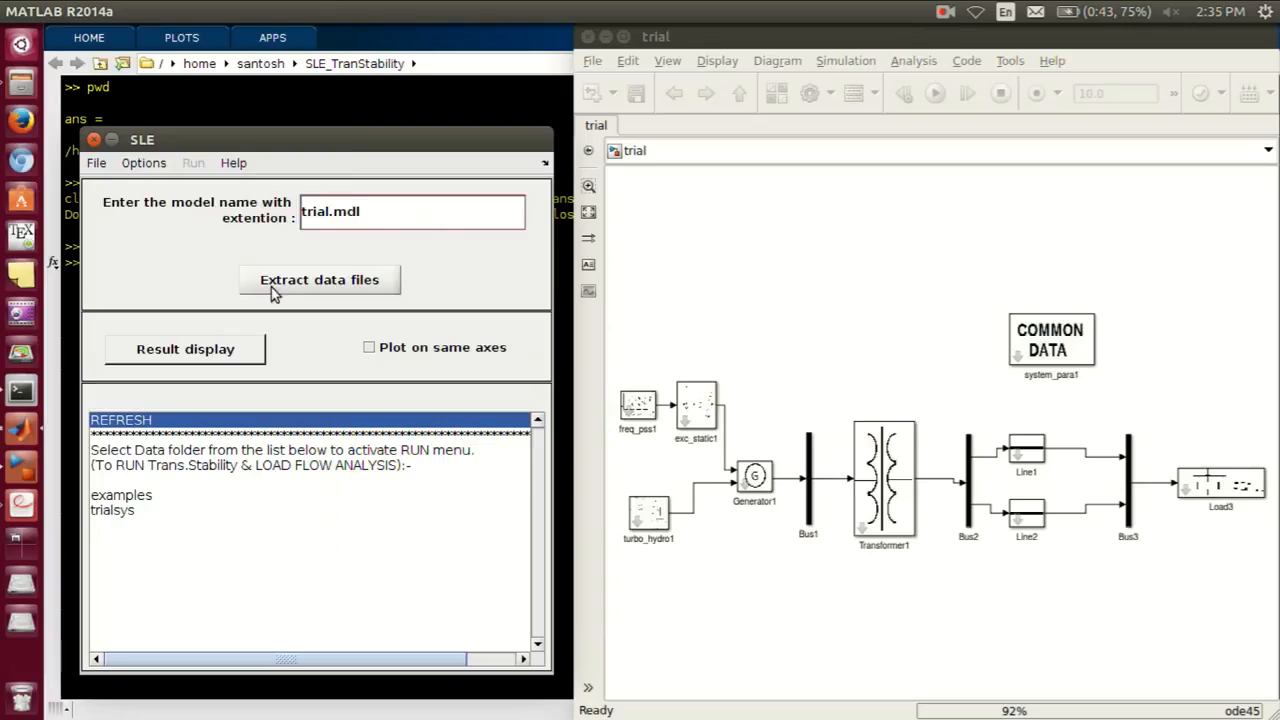
Enable Data matrix display in the analyse properties and extract the data files of trial.mdl.
click(144, 163)
click(190, 186)
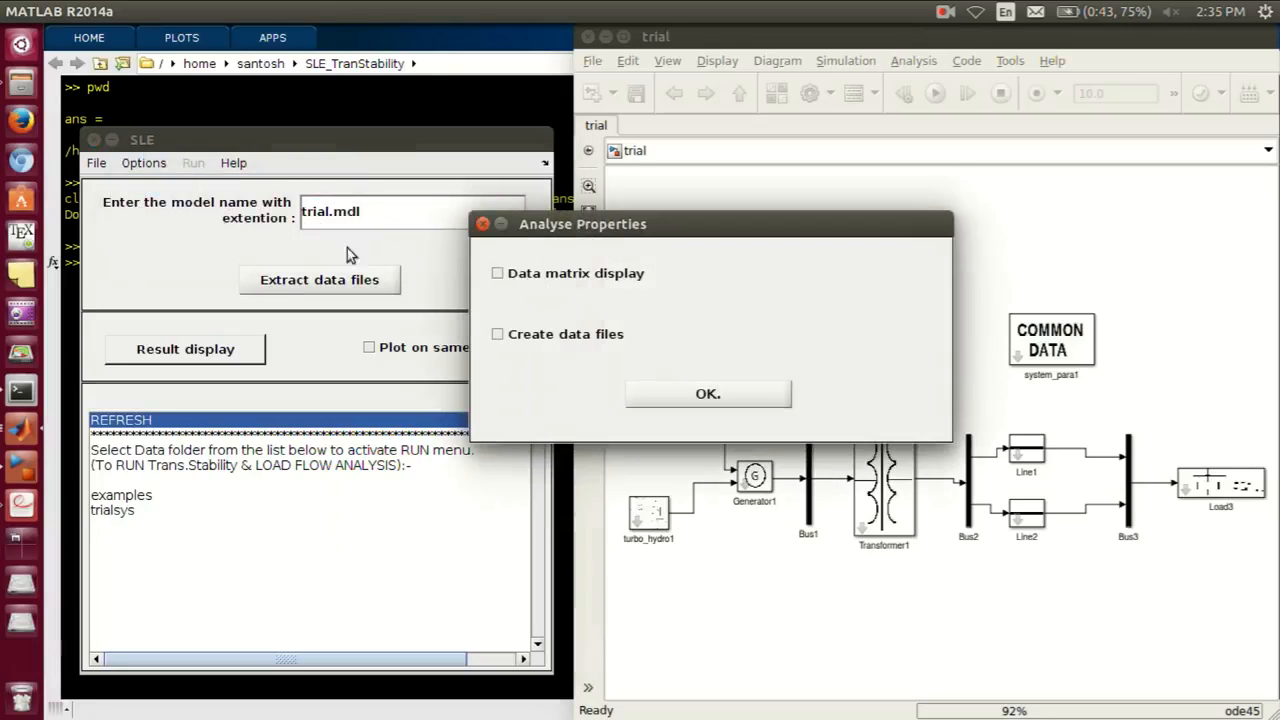
click(498, 273)
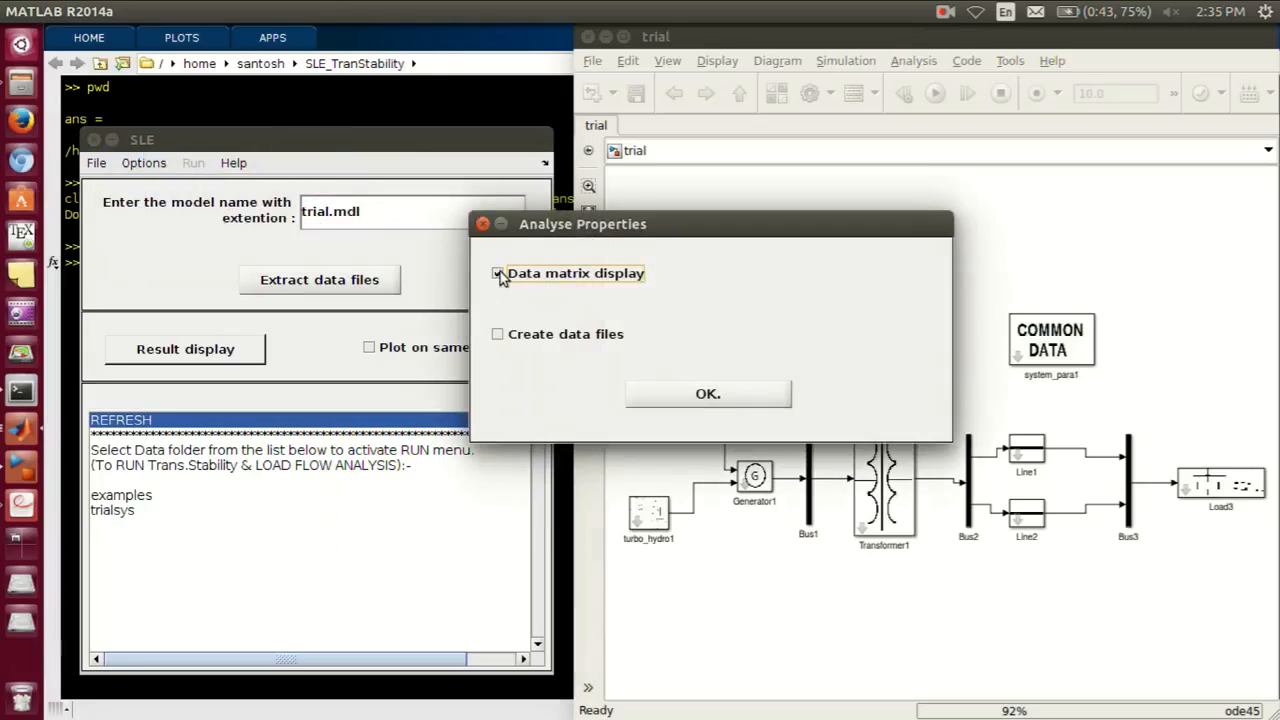
click(691, 396)
click(344, 286)
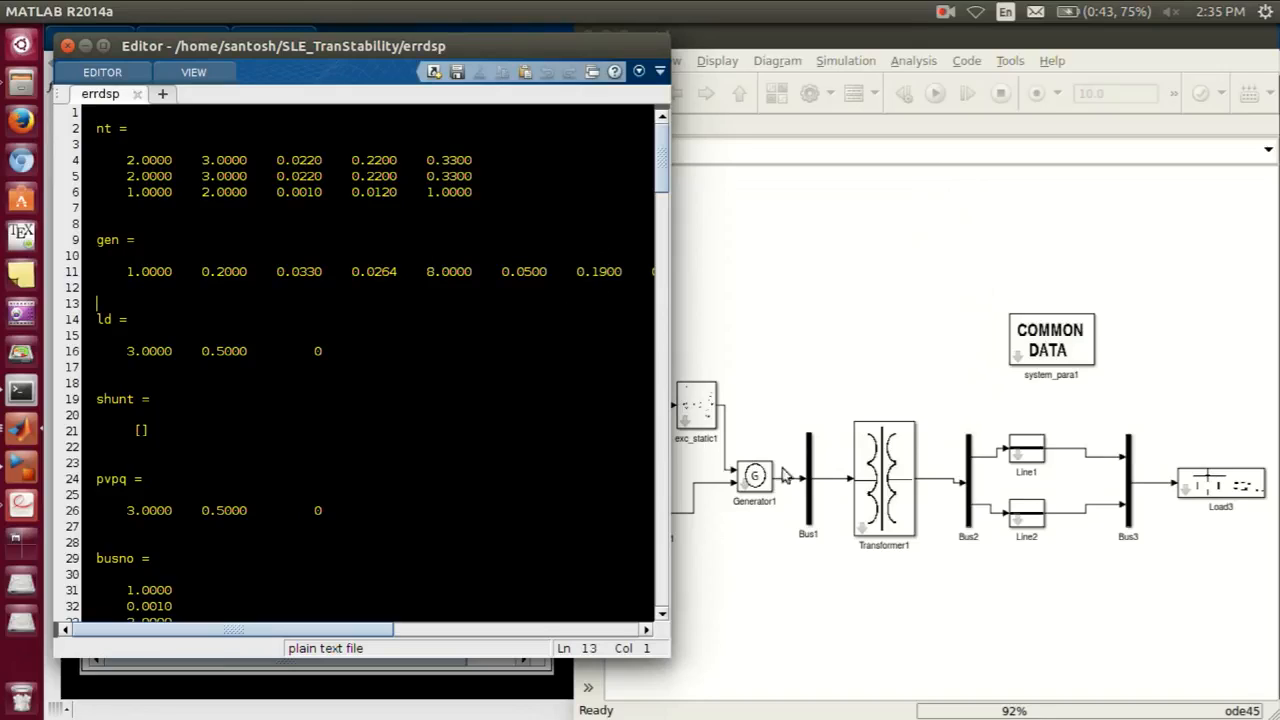
Review the extracted data matrices in the errdsp report through to its final error-check line, and close the report.
drag(130, 152, 323, 226)
click(346, 287)
scroll(346, 289, down, 3)
scroll(393, 386, down, 11)
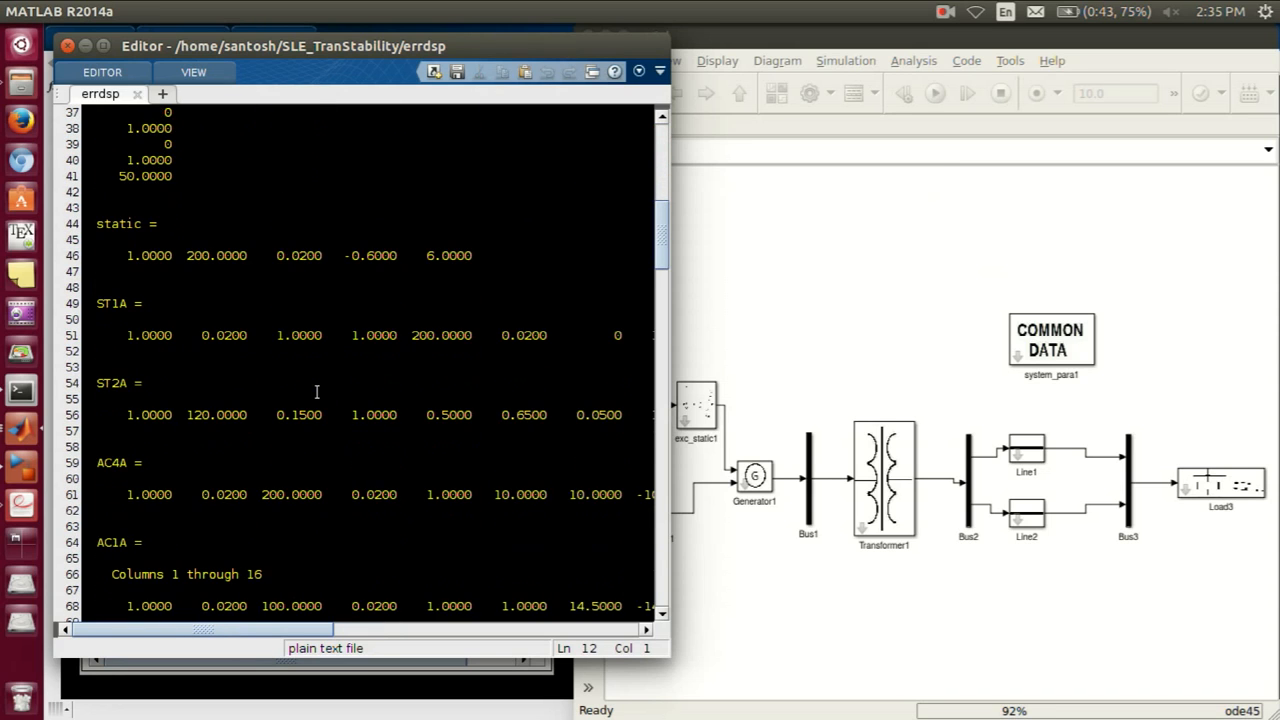
scroll(340, 404, down, 14)
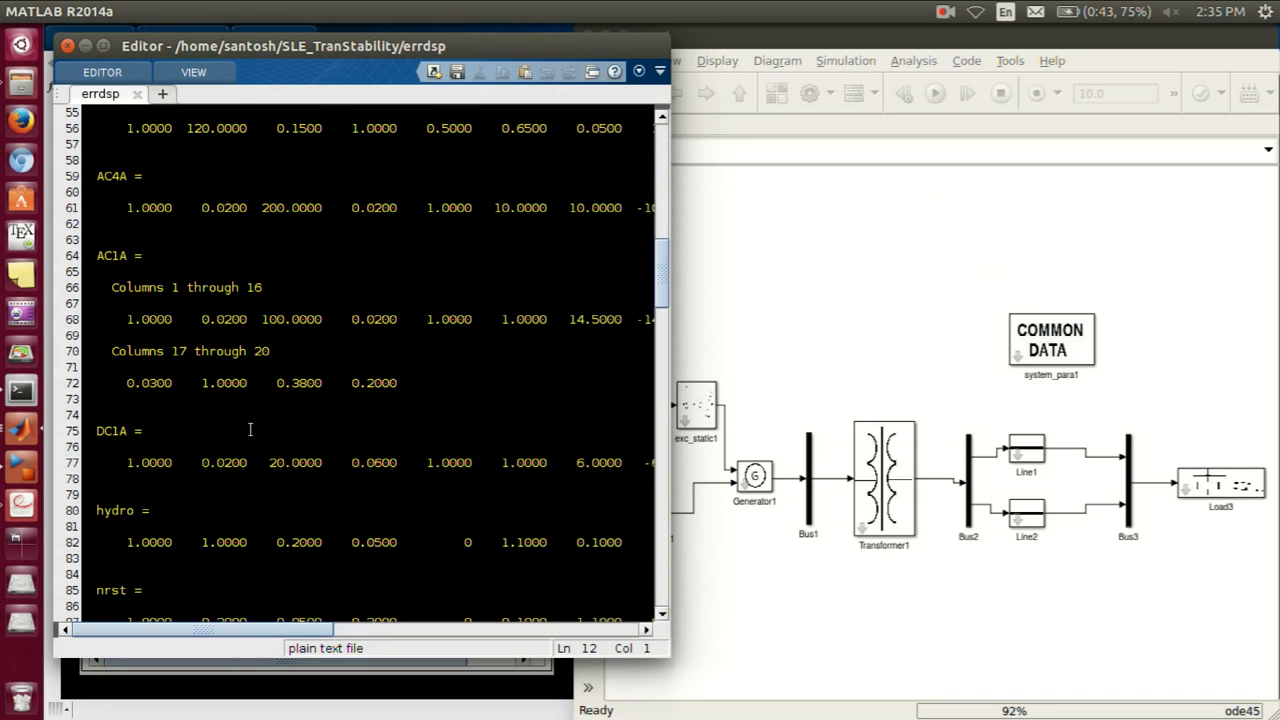
scroll(257, 428, down, 6)
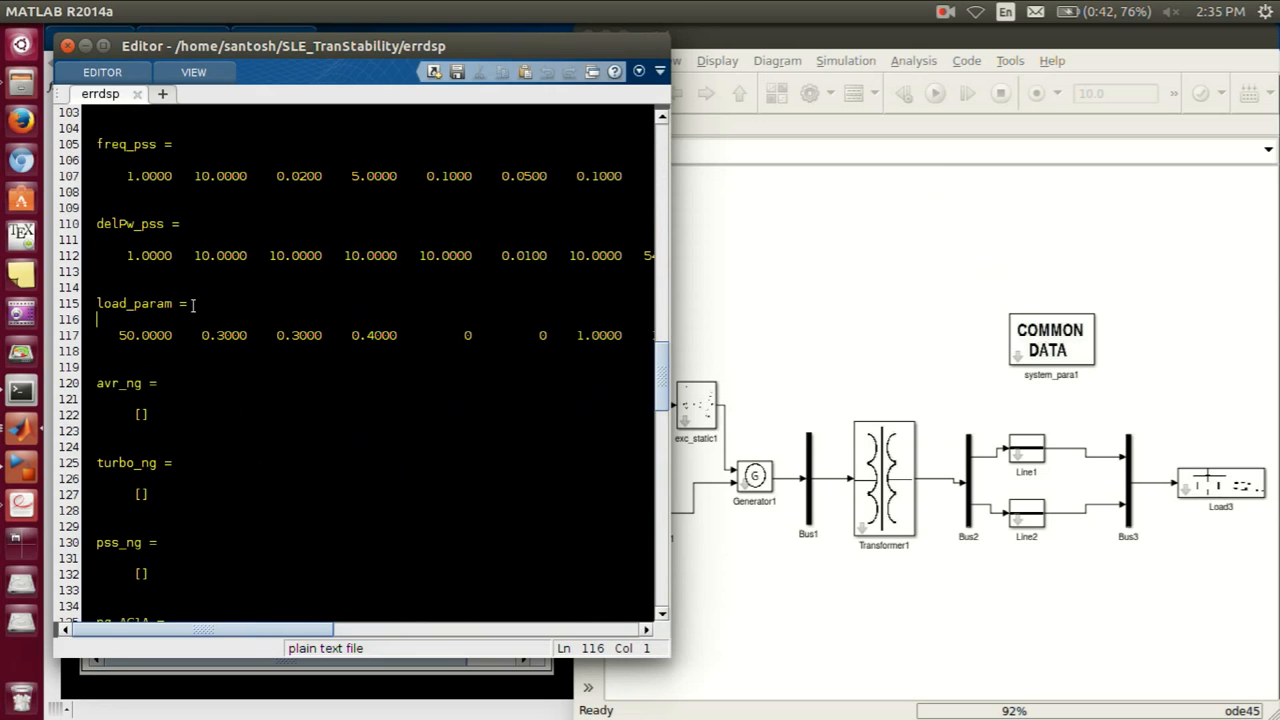
scroll(191, 420, down, 18)
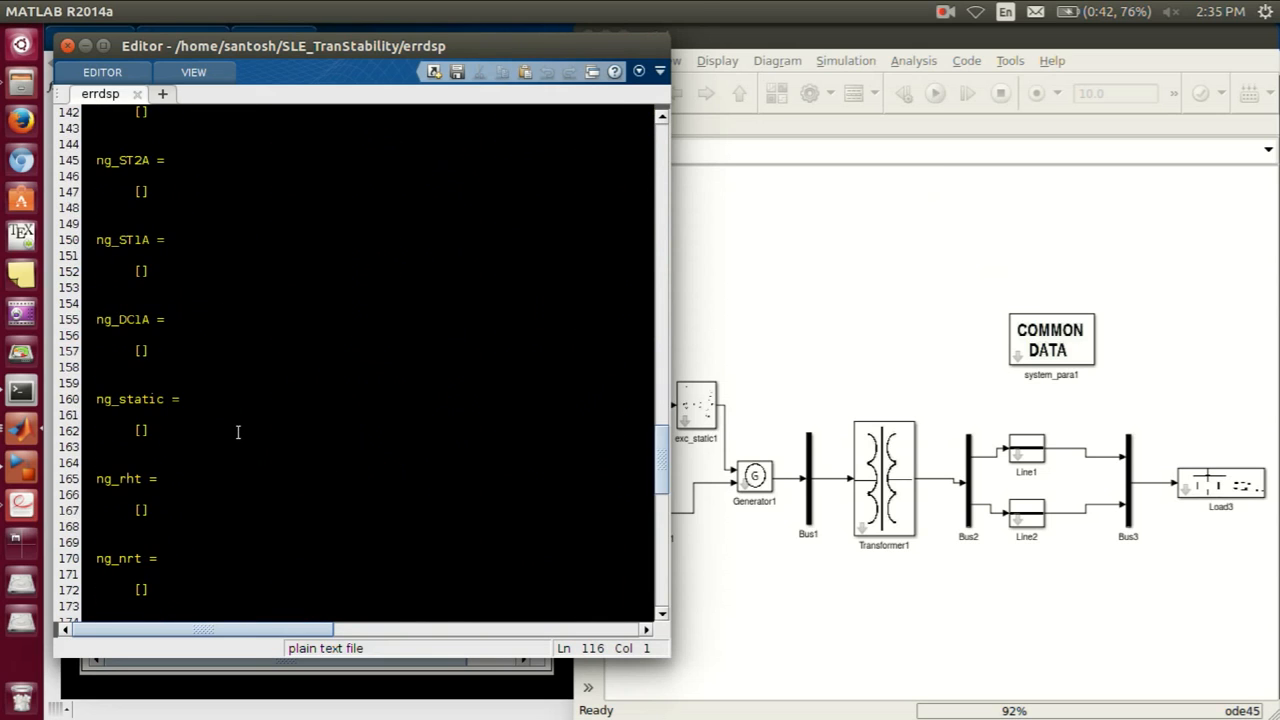
scroll(239, 432, down, 12)
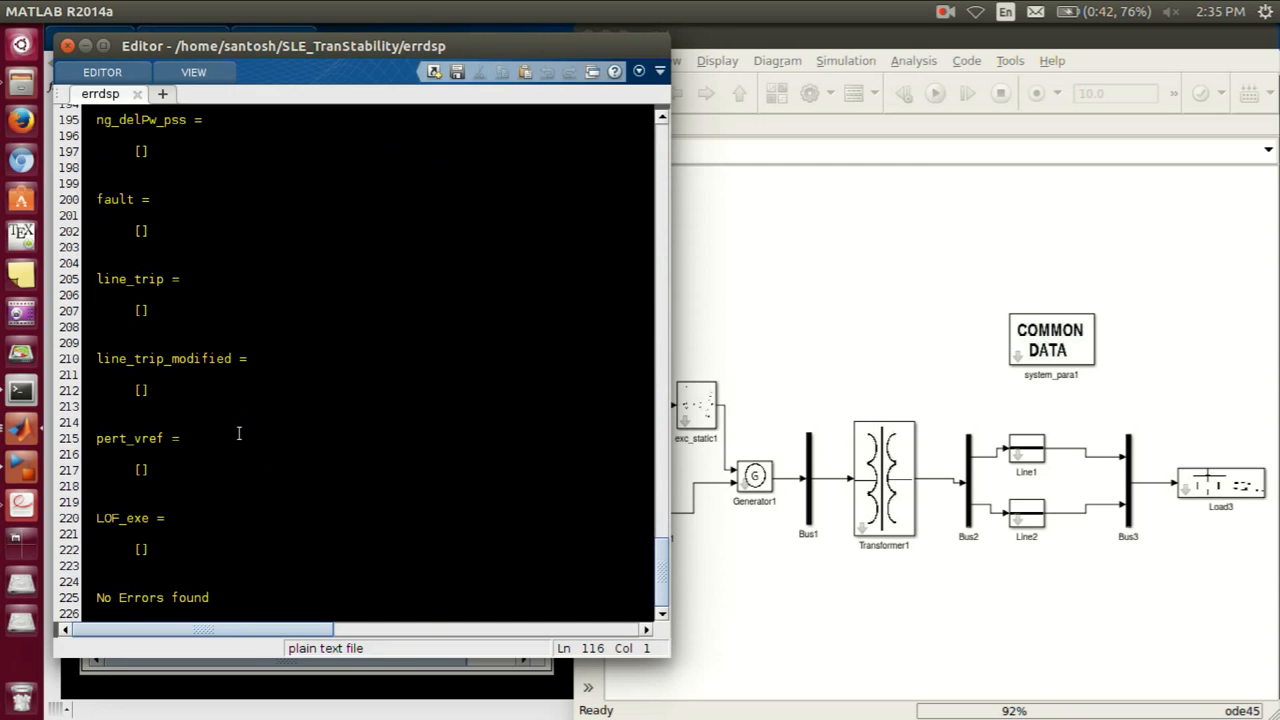
triple_click(98, 597)
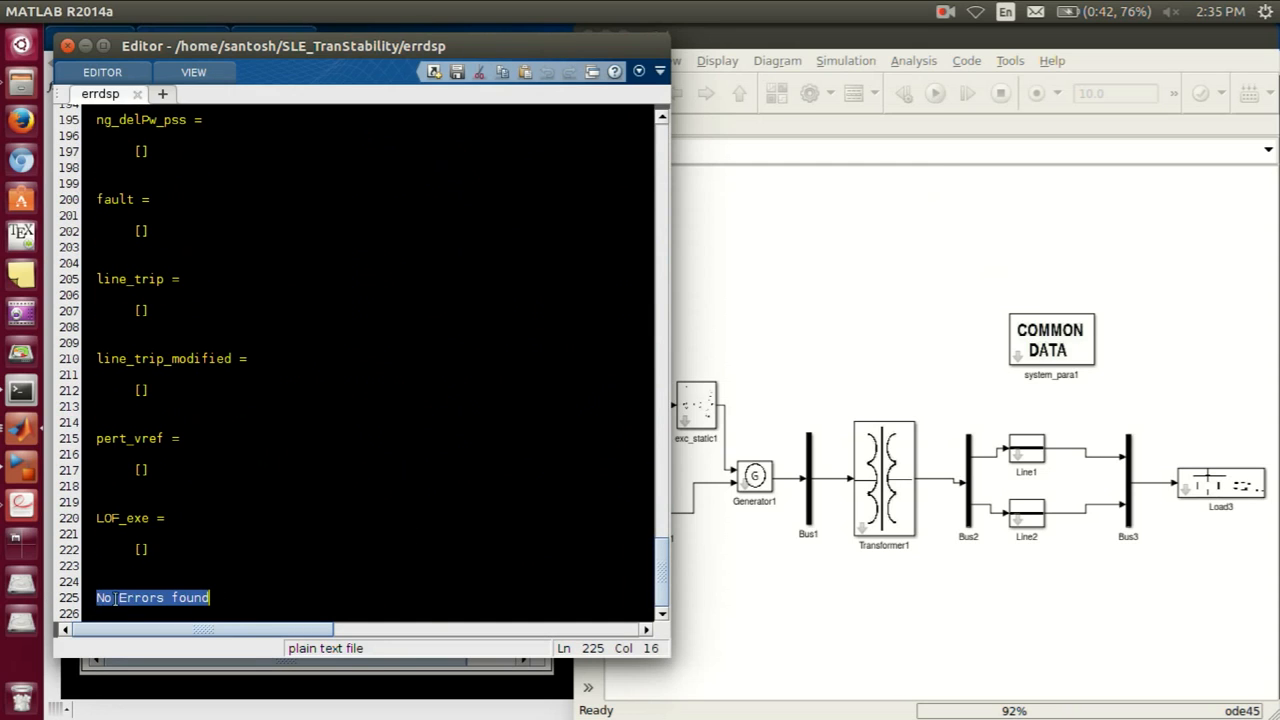
click(323, 593)
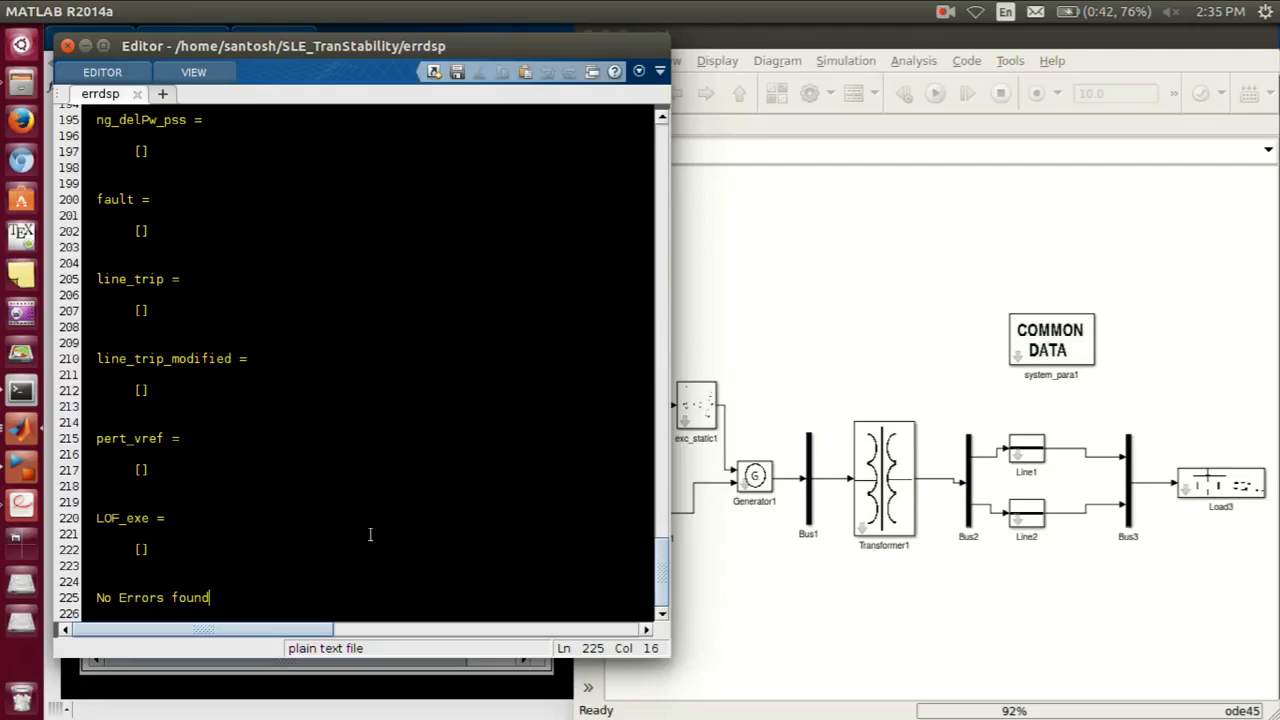
click(67, 46)
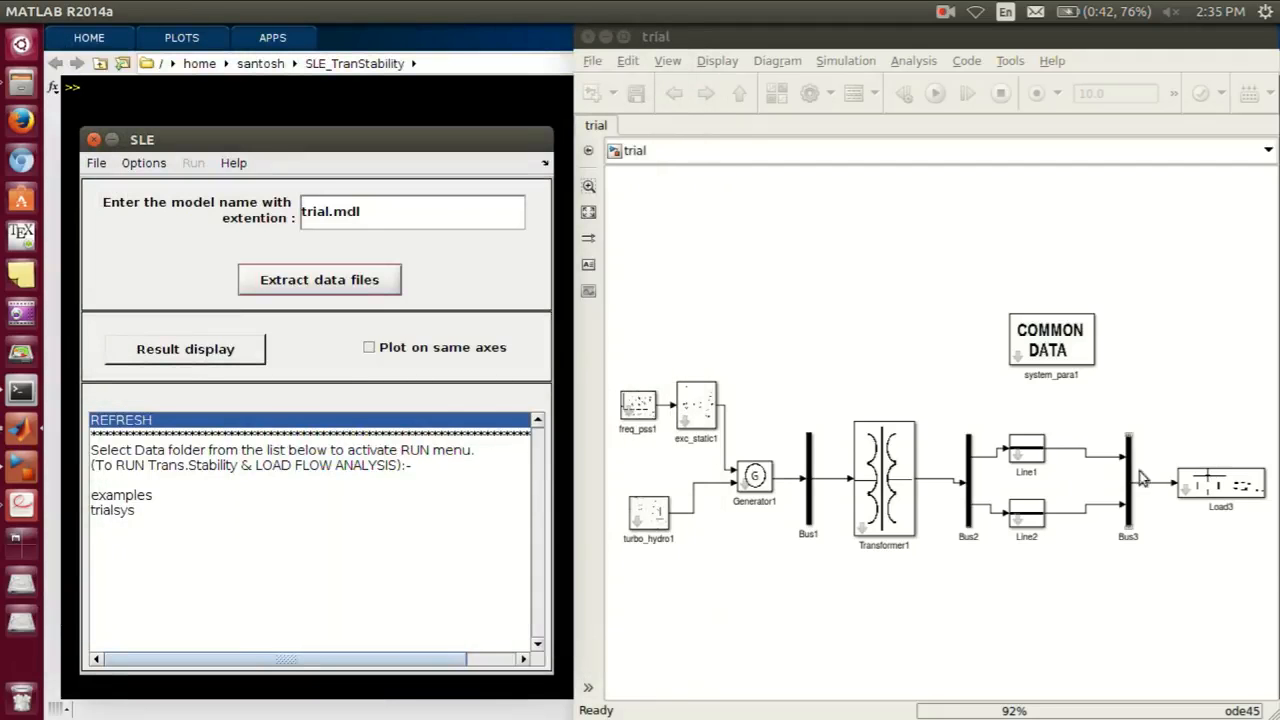
Rename the load block connected to Bus3 as Load1 and fit the diagram to the window.
scroll(1223, 531, up, 5)
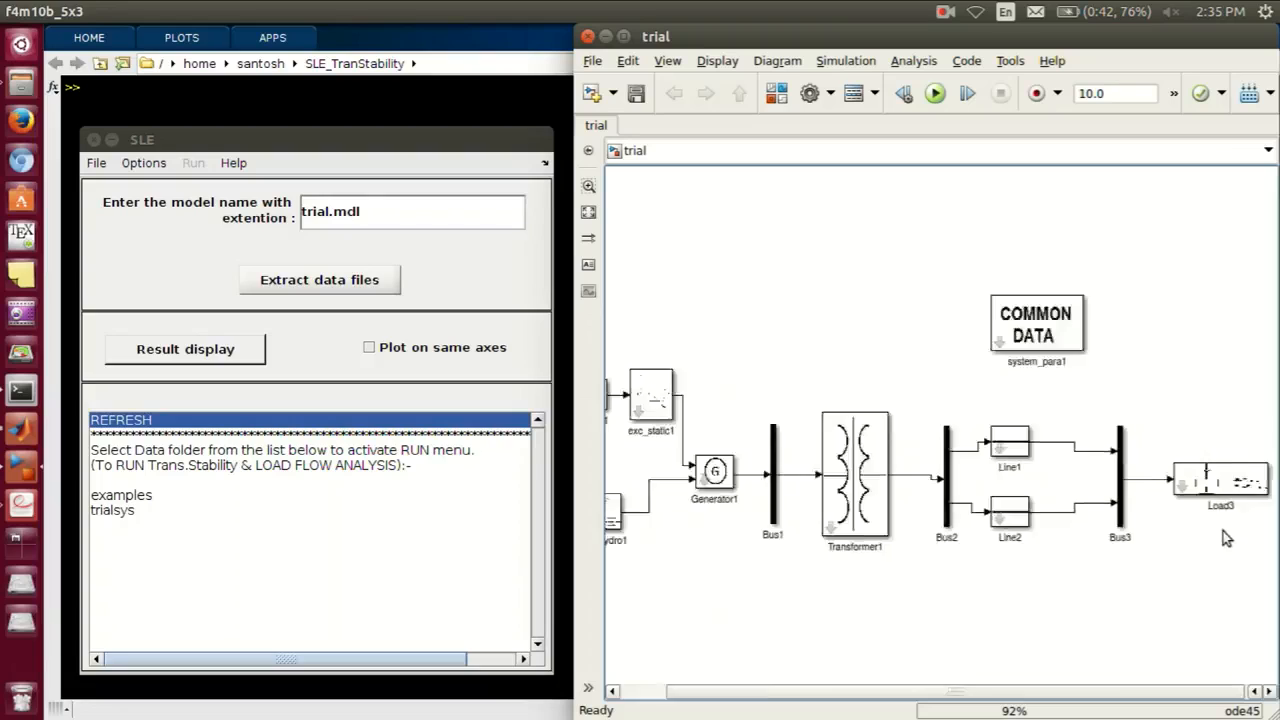
drag(1105, 534, 987, 502)
click(973, 423)
key(Delete)
text(1)
click(1000, 557)
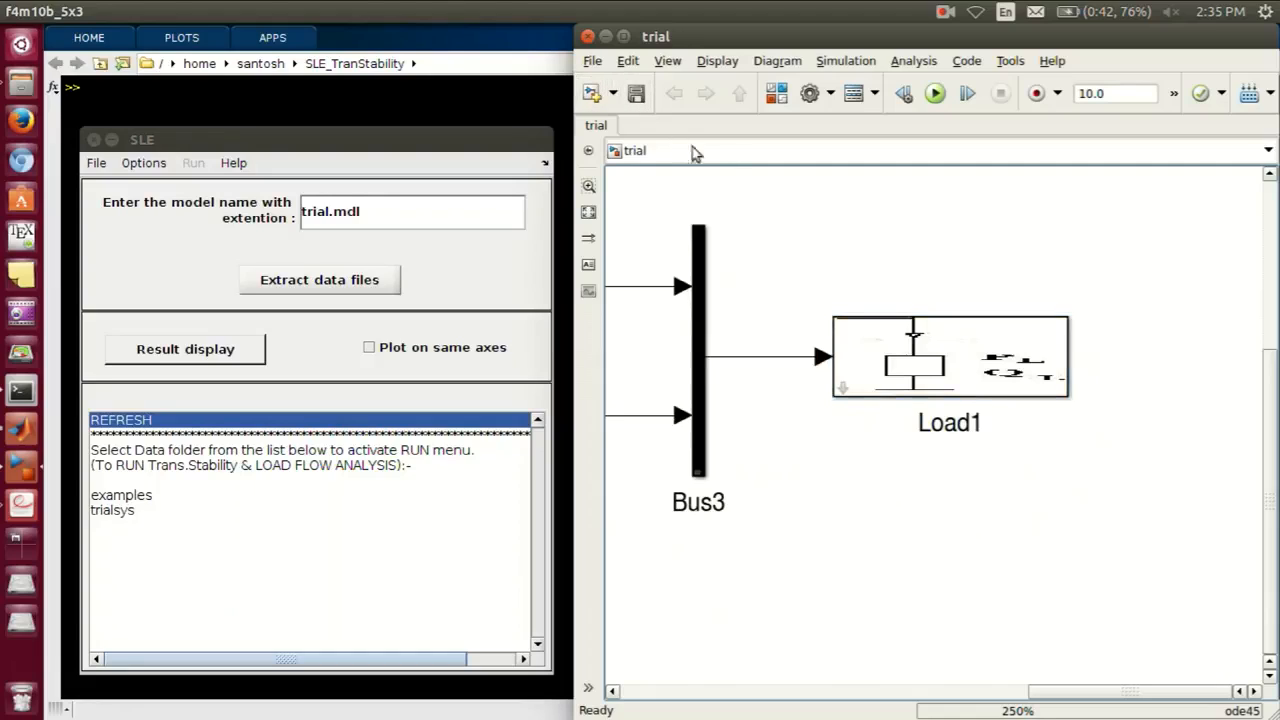
scroll(827, 291, down, 5)
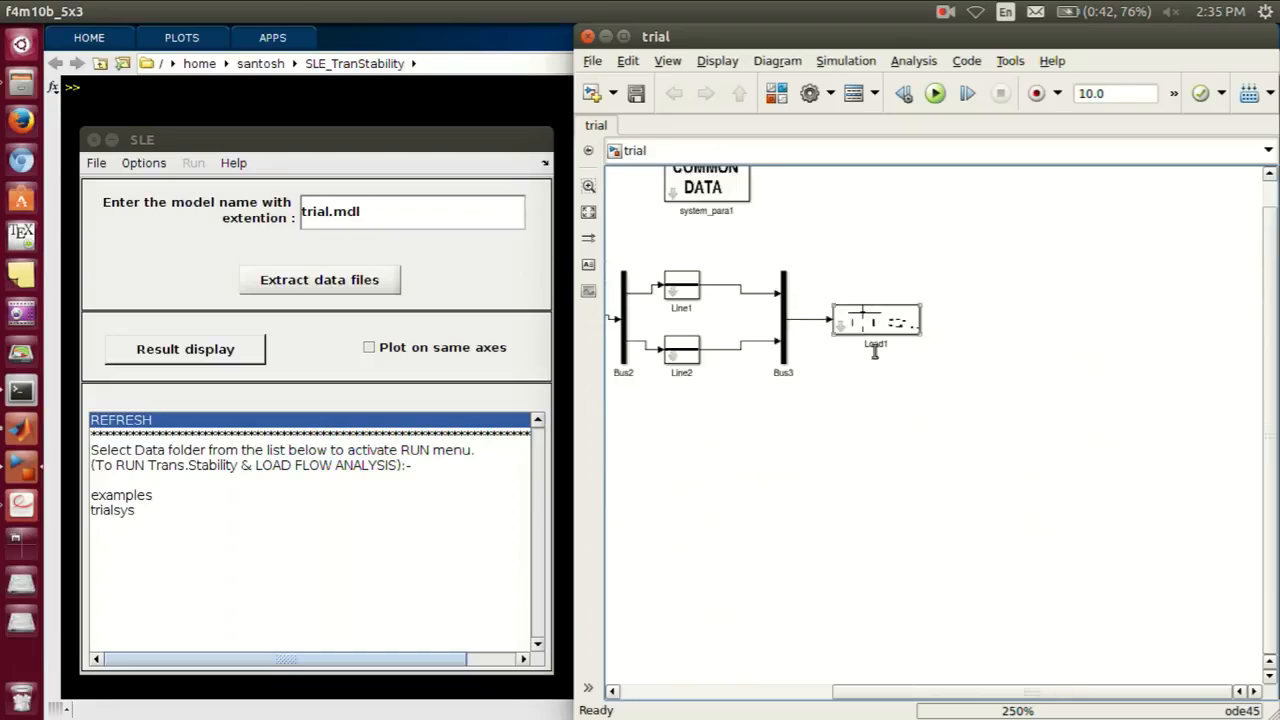
key(space)
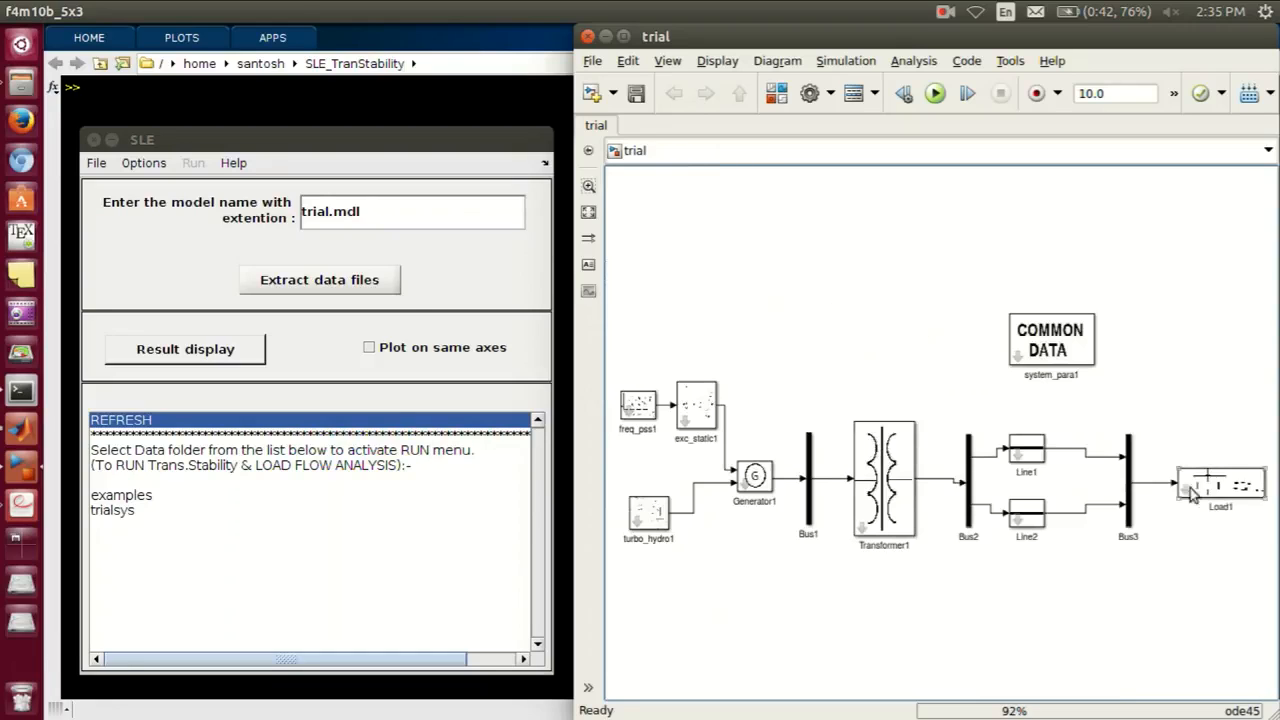
Run the data extraction on the model with the renamed load and read the error report.
click(322, 283)
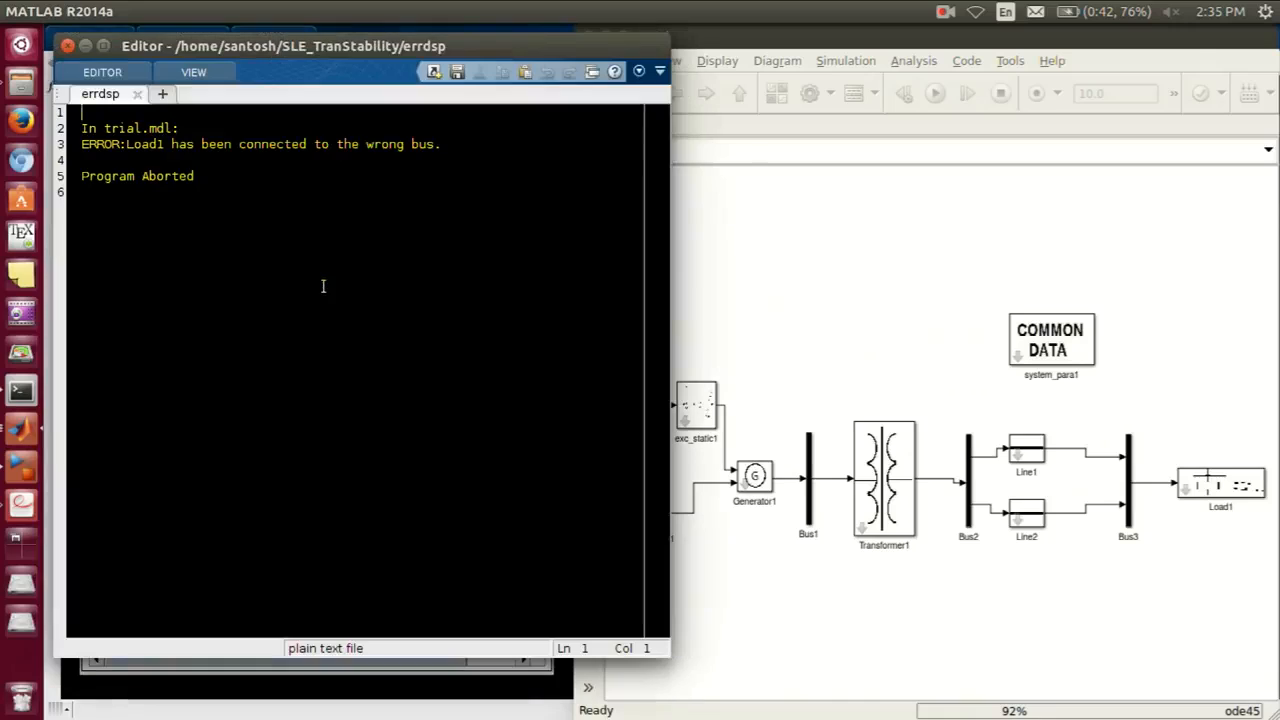
drag(133, 144, 430, 144)
click(461, 194)
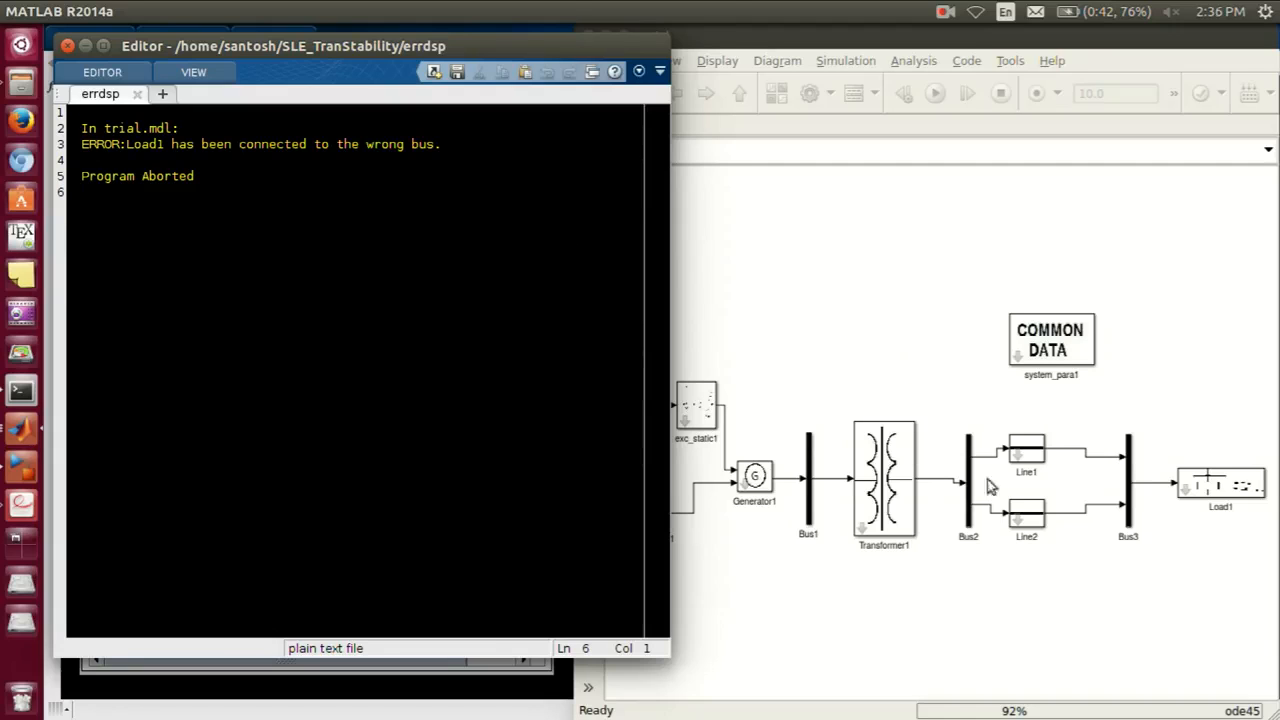
Rename the load block connected to Bus3 back to Load3 and fit the whole diagram in view.
click(1212, 558)
scroll(1238, 510, up, 2)
scroll(1235, 507, up, 4)
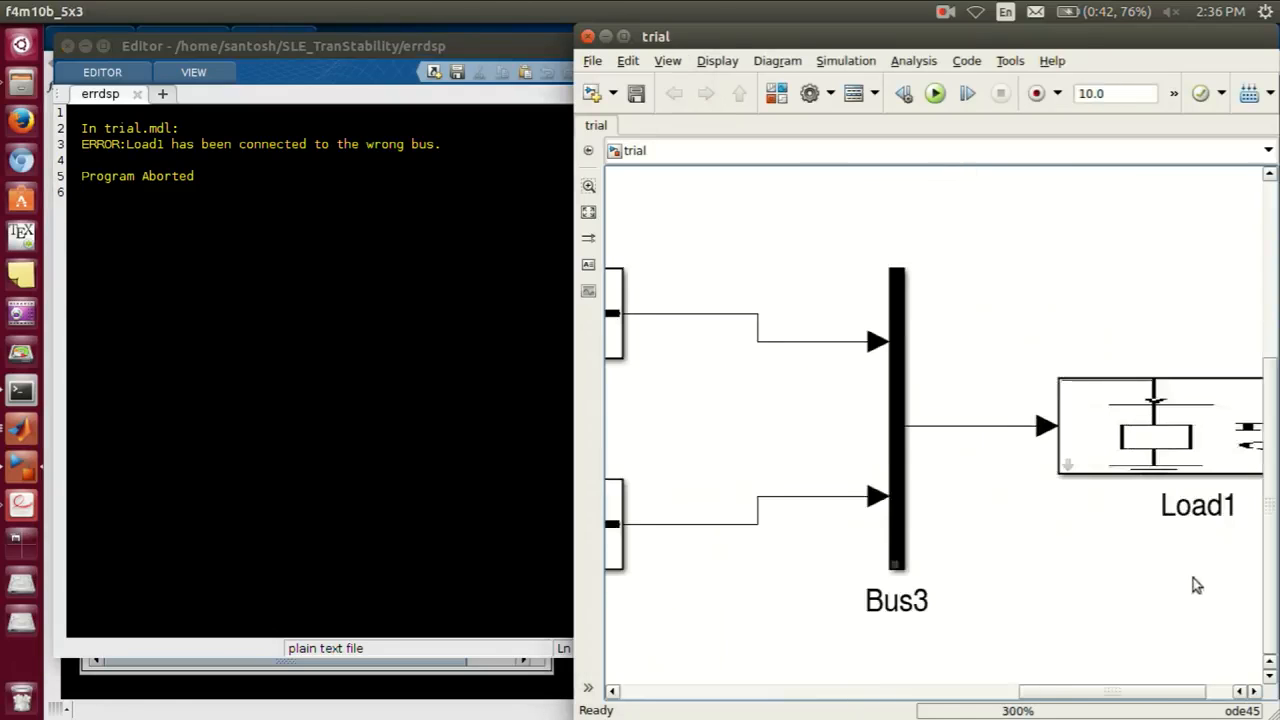
click(988, 457)
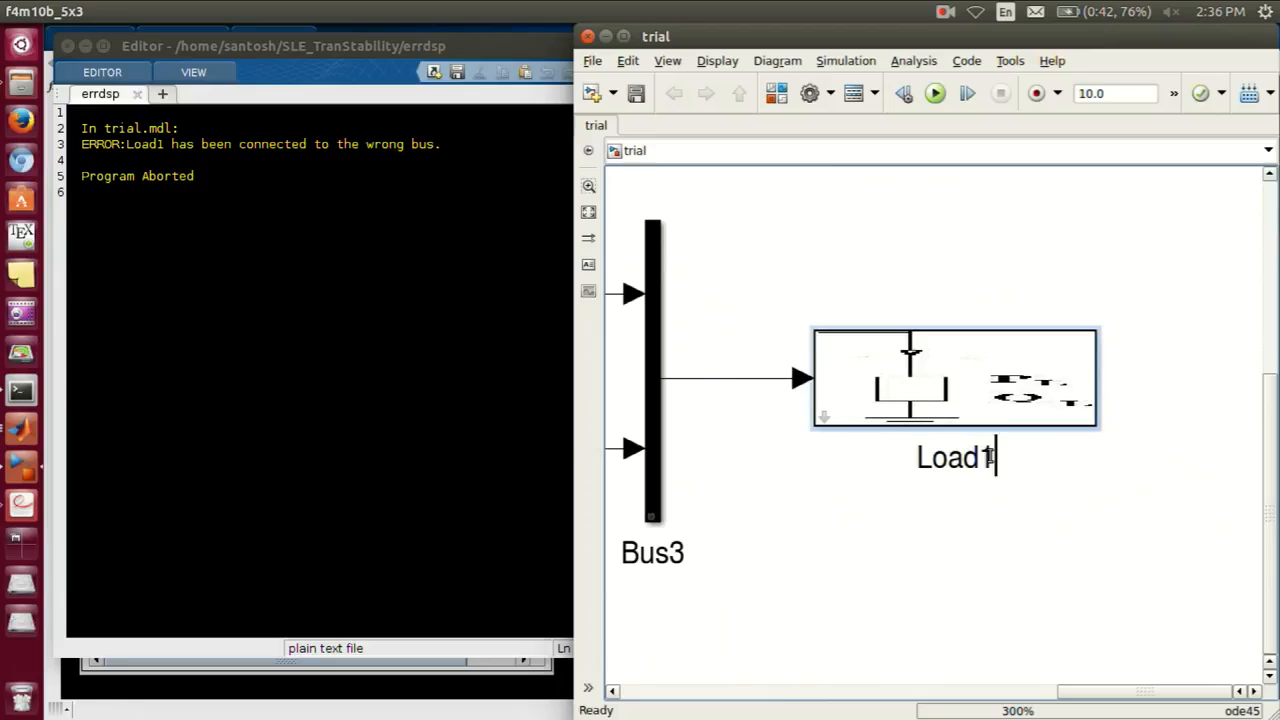
key(BackSpace)
text(3)
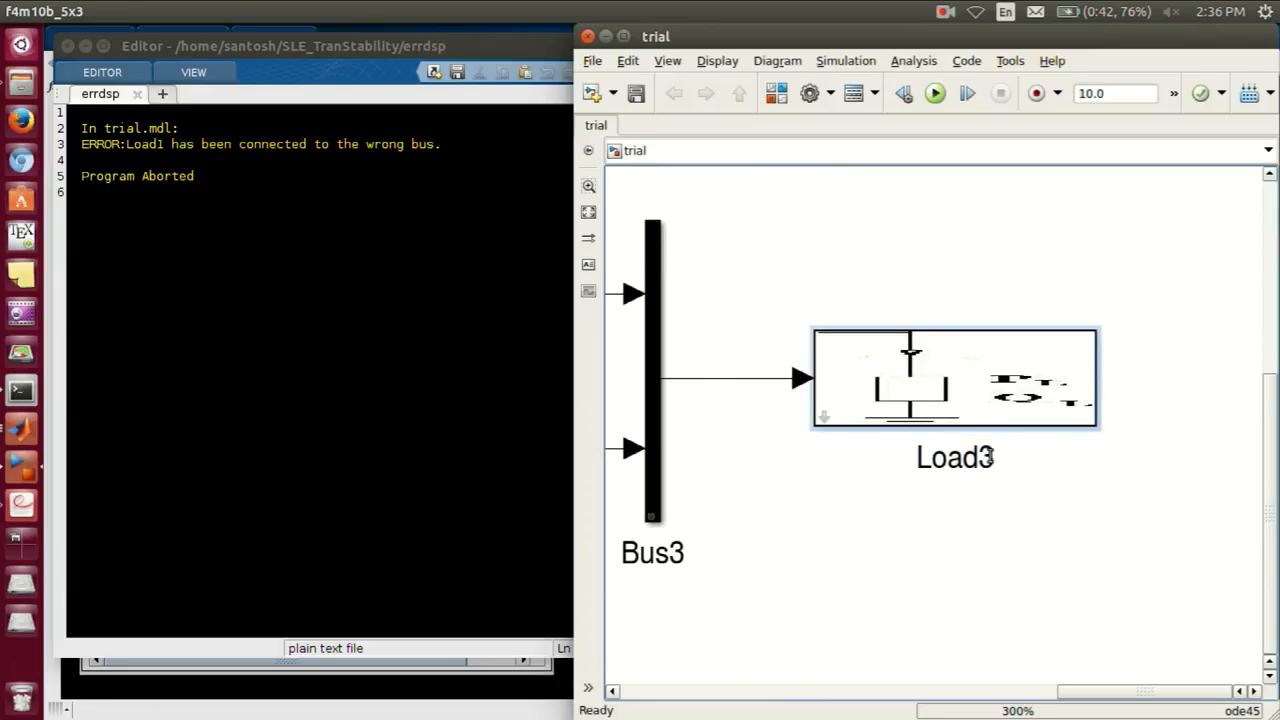
click(980, 589)
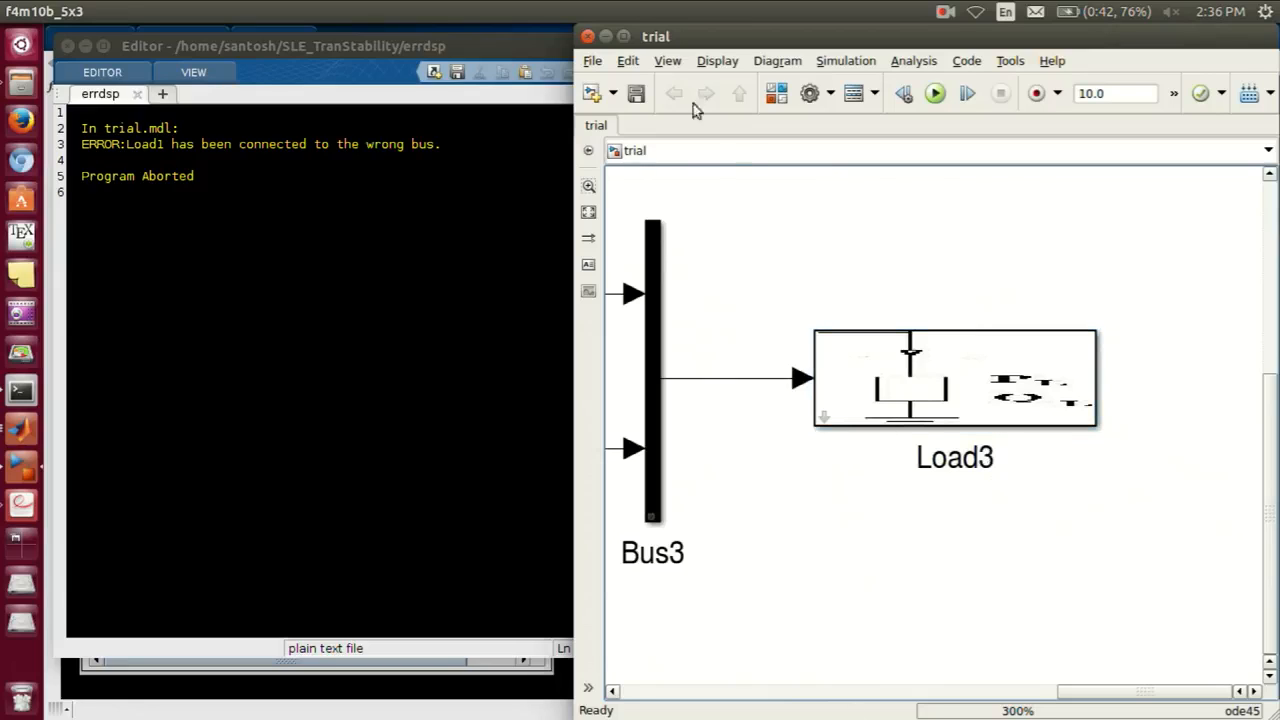
scroll(789, 273, down, 3)
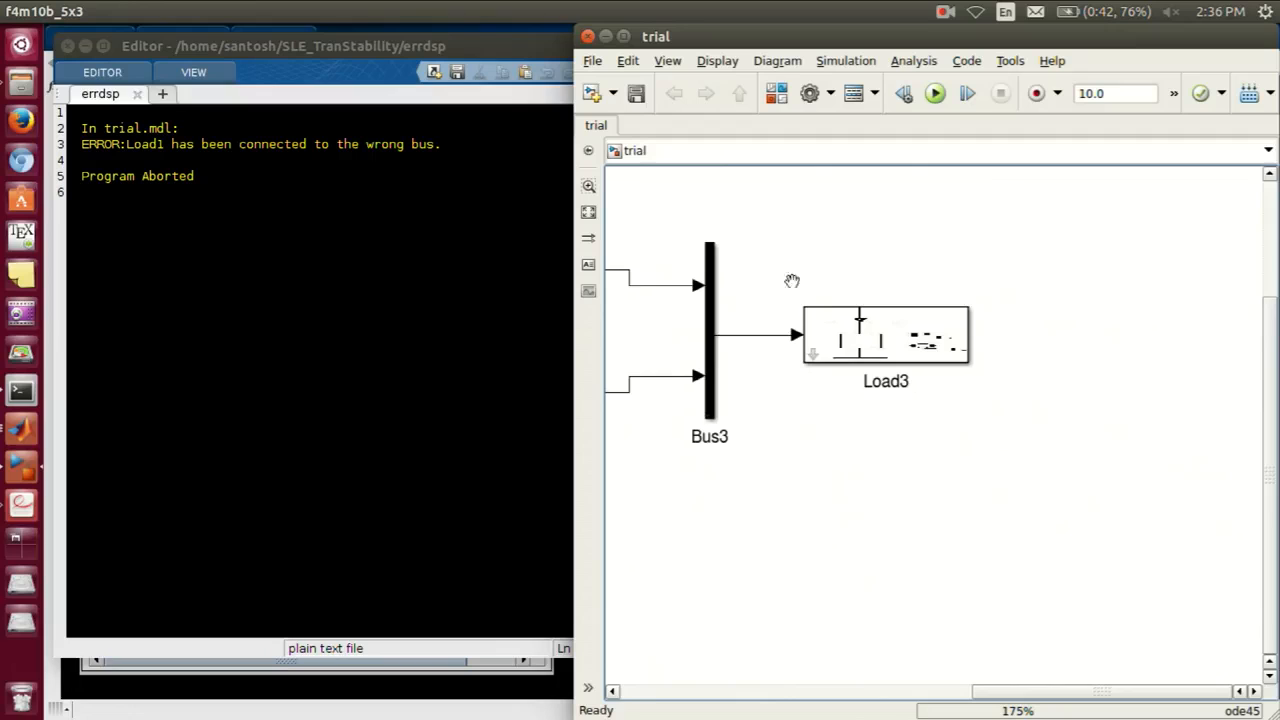
key(space)
Close the error report, extract the data files of the corrected trial.mdl, and check the new data matrices.
click(300, 256)
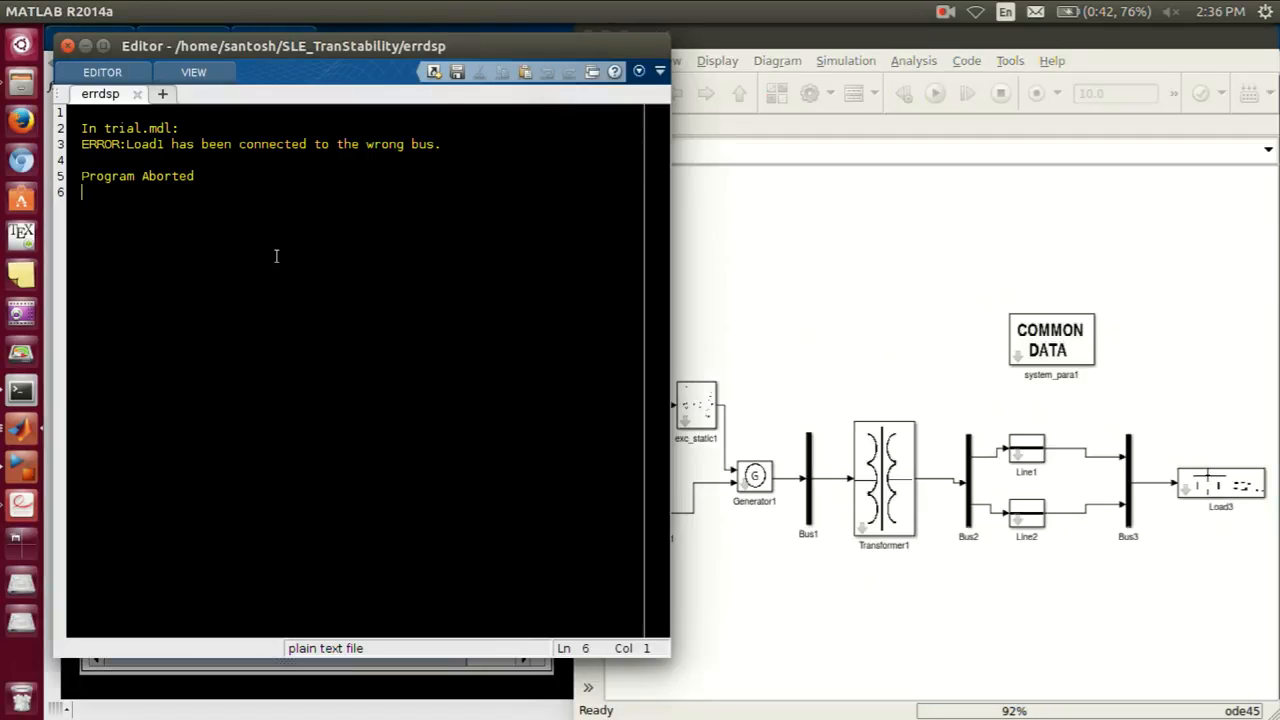
click(68, 46)
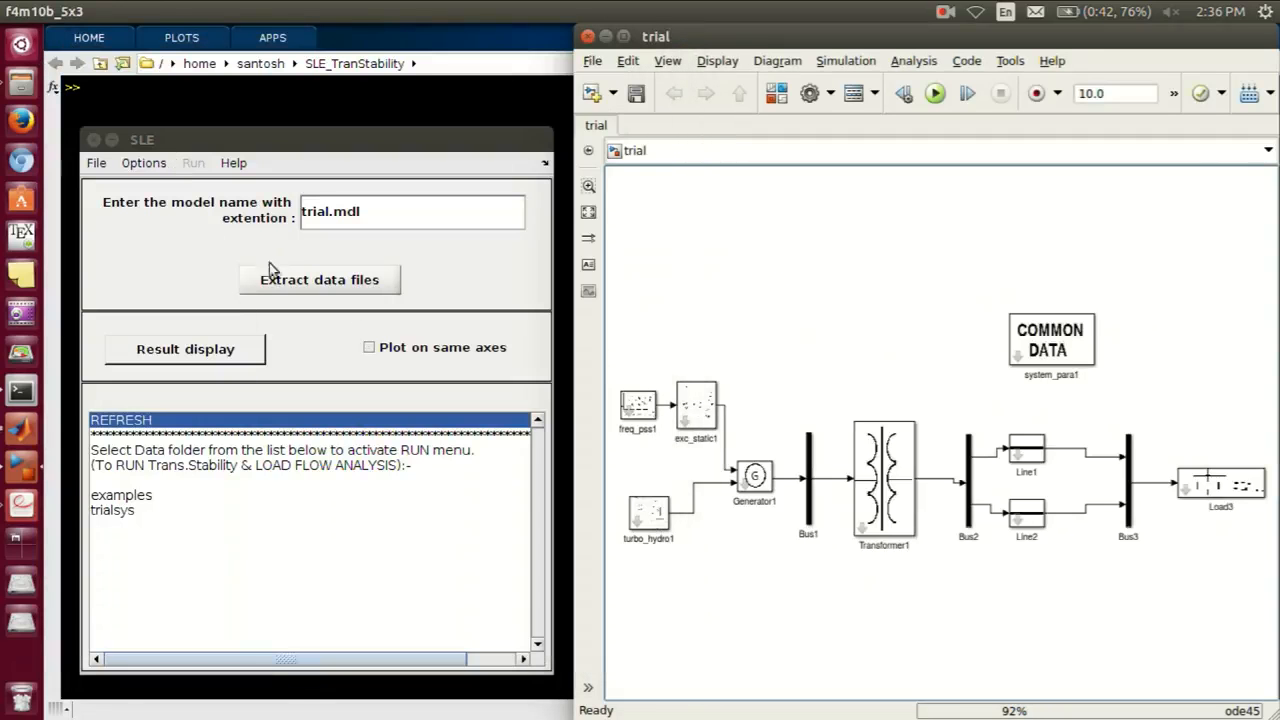
click(290, 287)
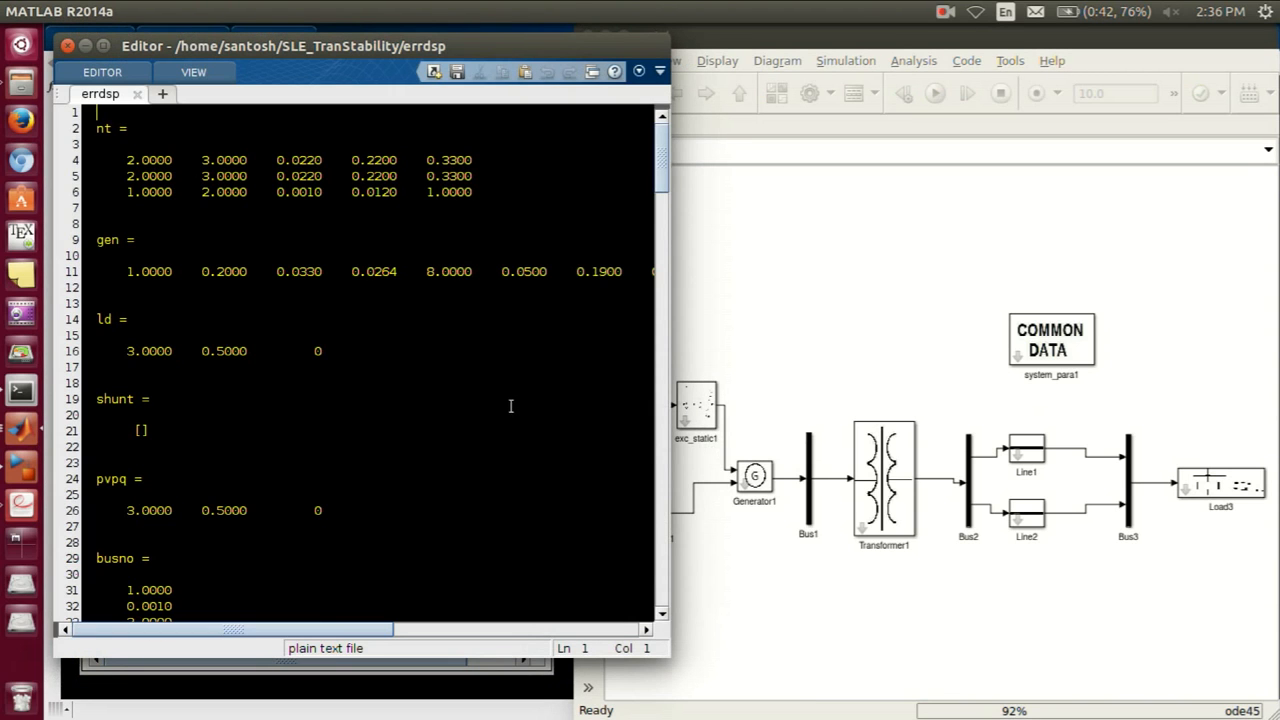
click(329, 244)
scroll(228, 330, down, 20)
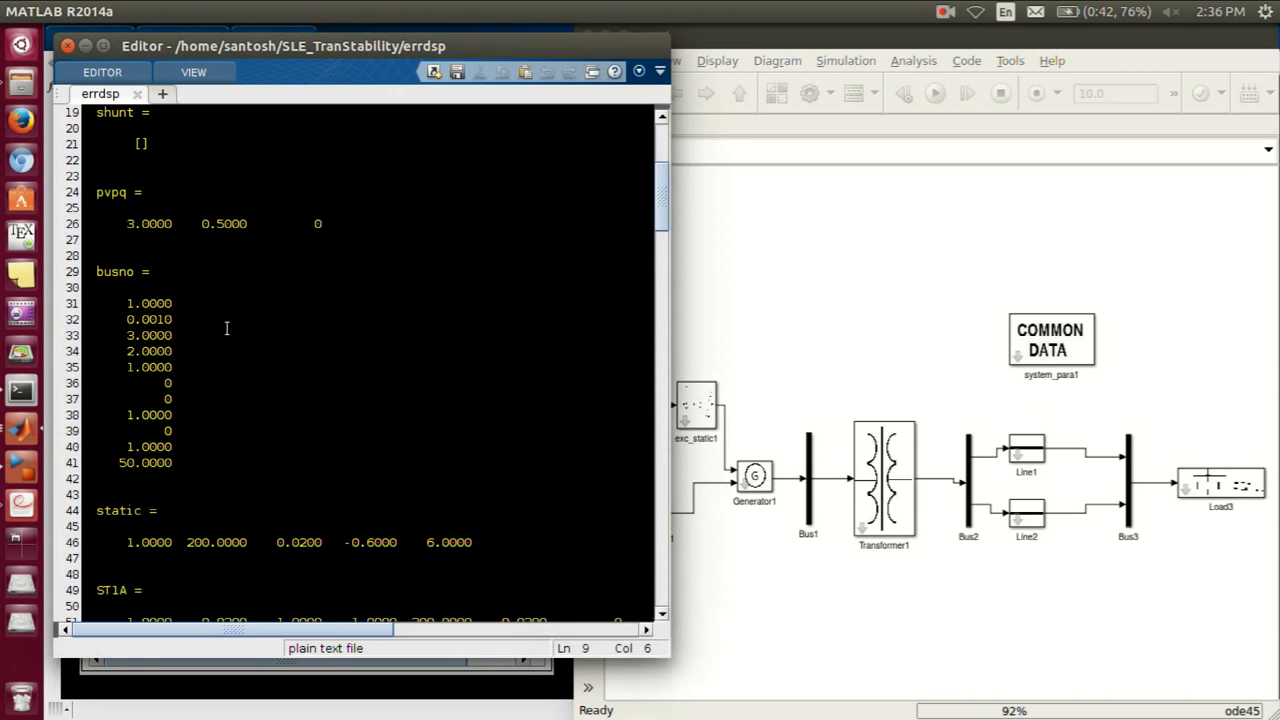
click(65, 46)
Switch to the f4m10b_5x3 example model and examine its generator, exciter, fault and line-trip blocks around Bus1 and Bus5.
click(697, 345)
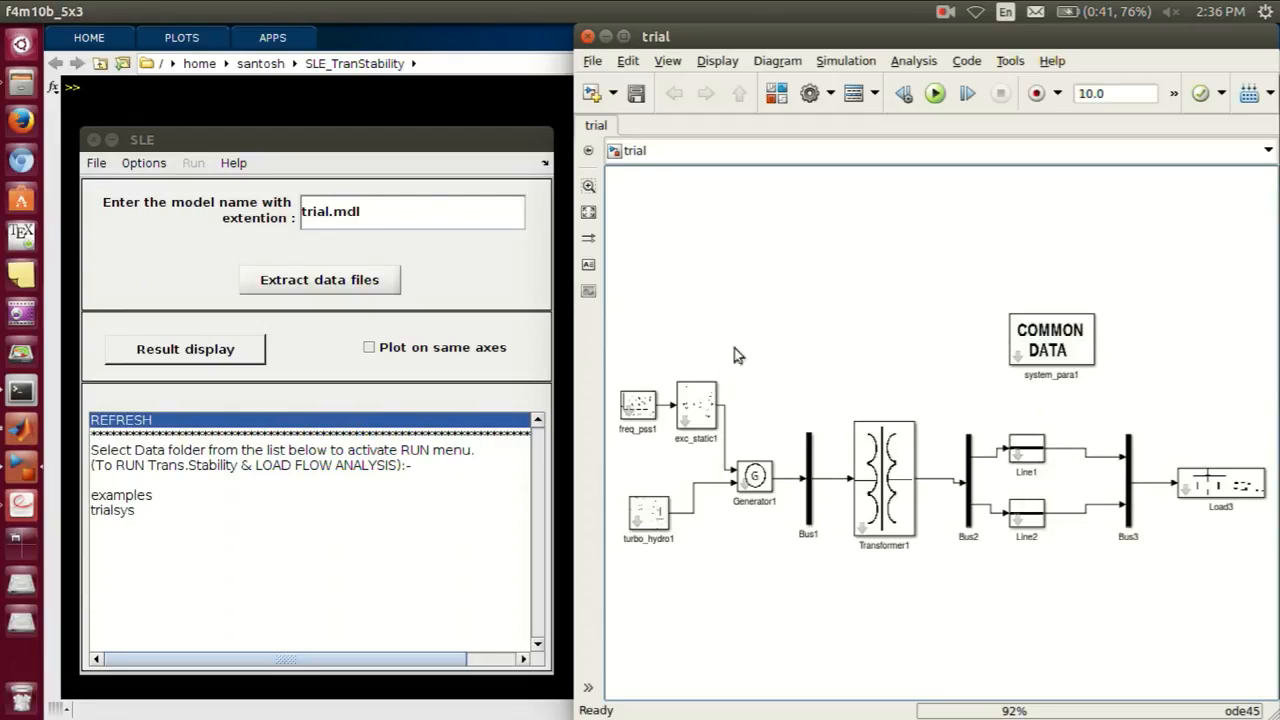
drag(638, 365, 1135, 595)
click(977, 612)
key(super+s)
double_click(724, 223)
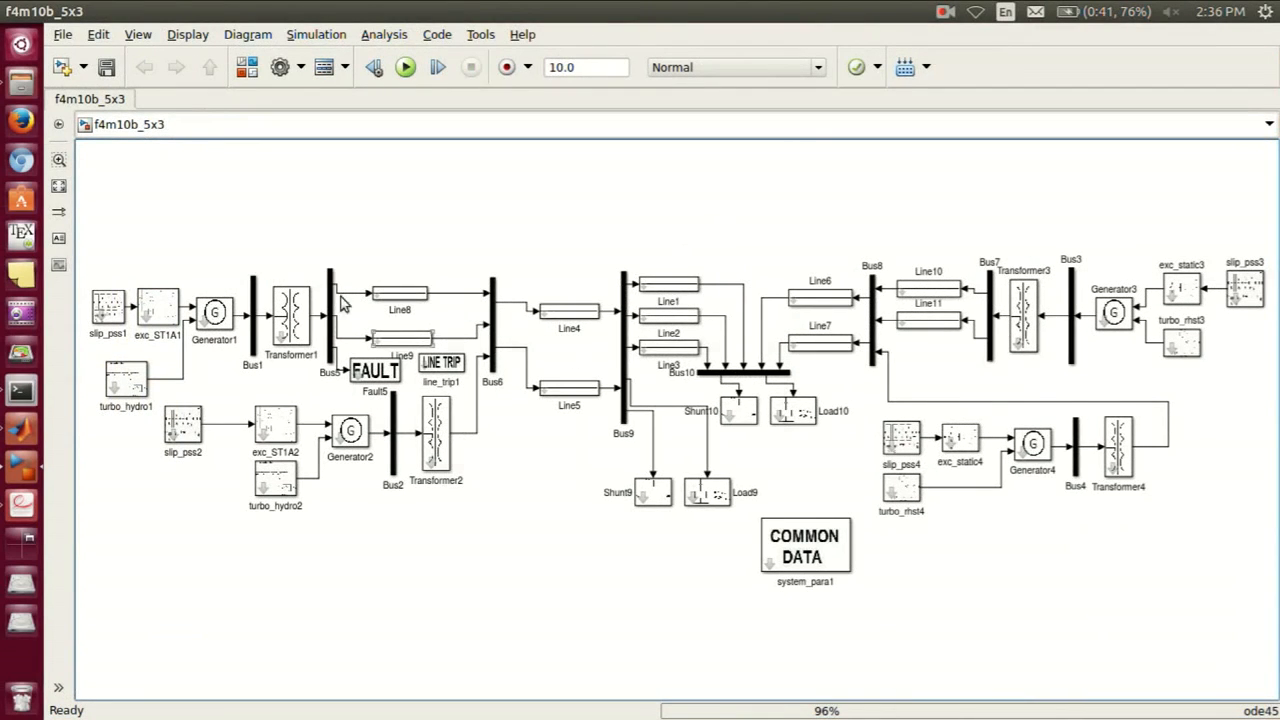
scroll(193, 366, up, 3)
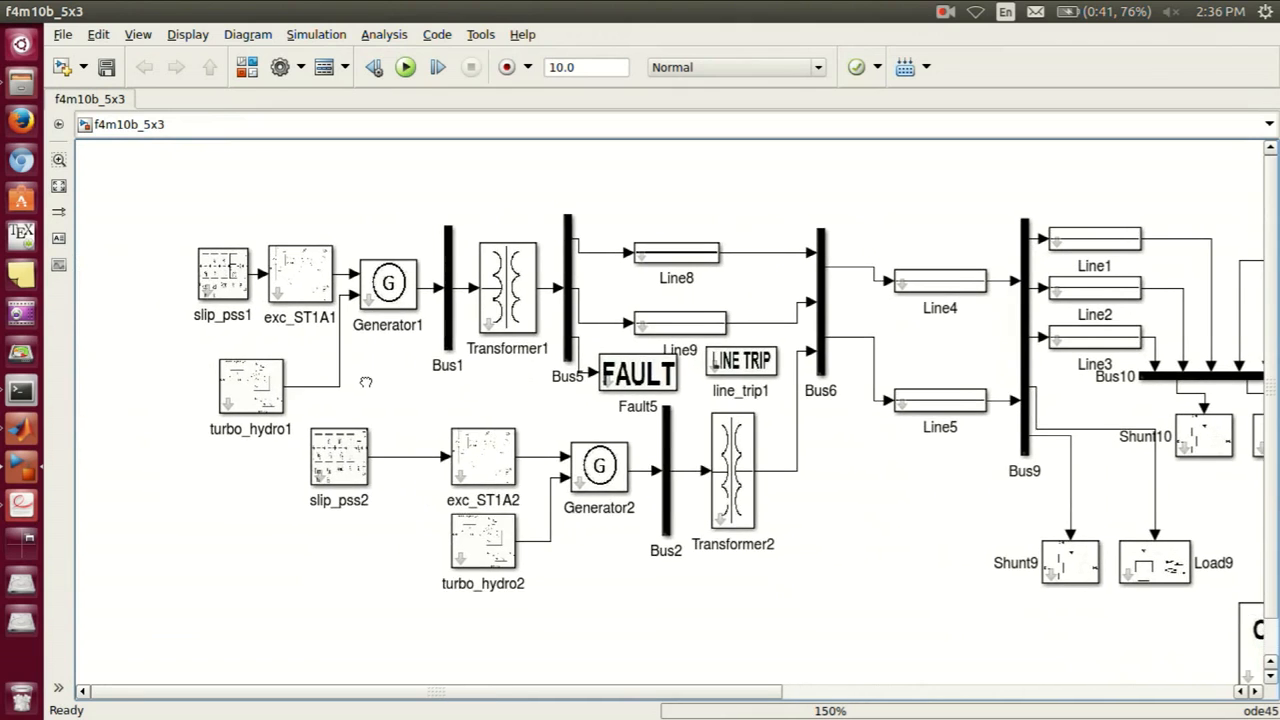
click(645, 375)
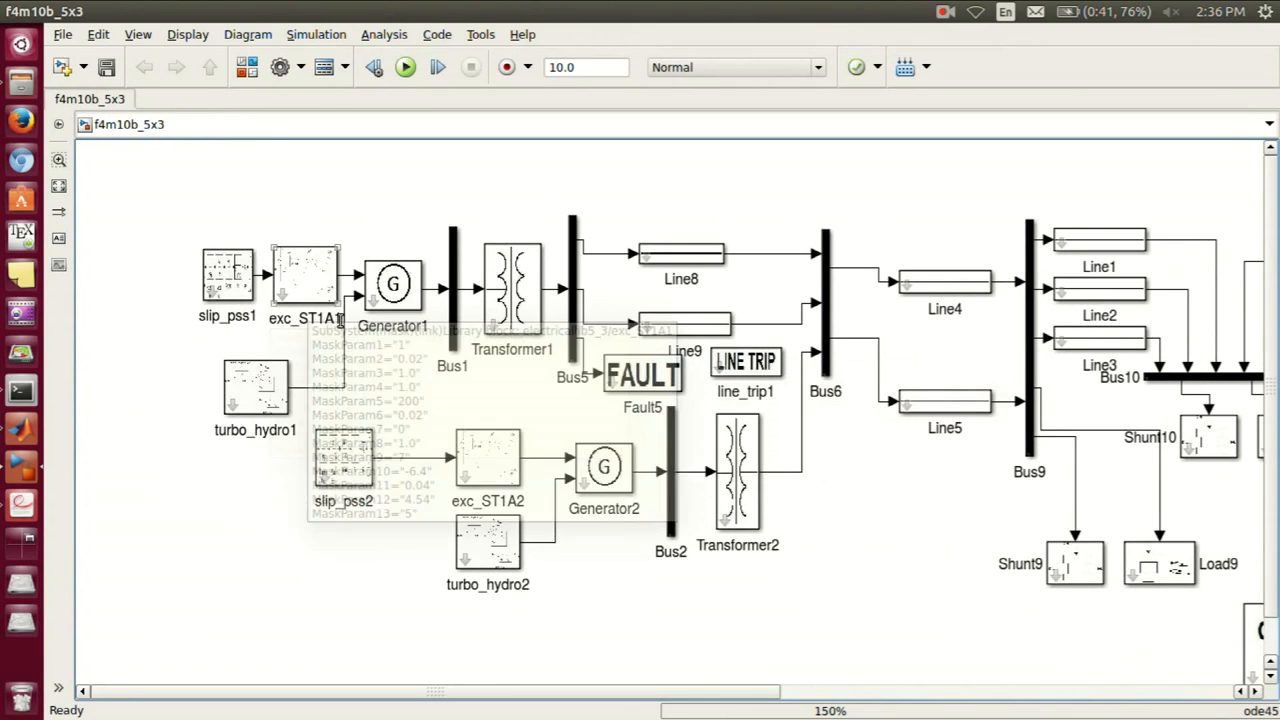
drag(409, 199, 490, 441)
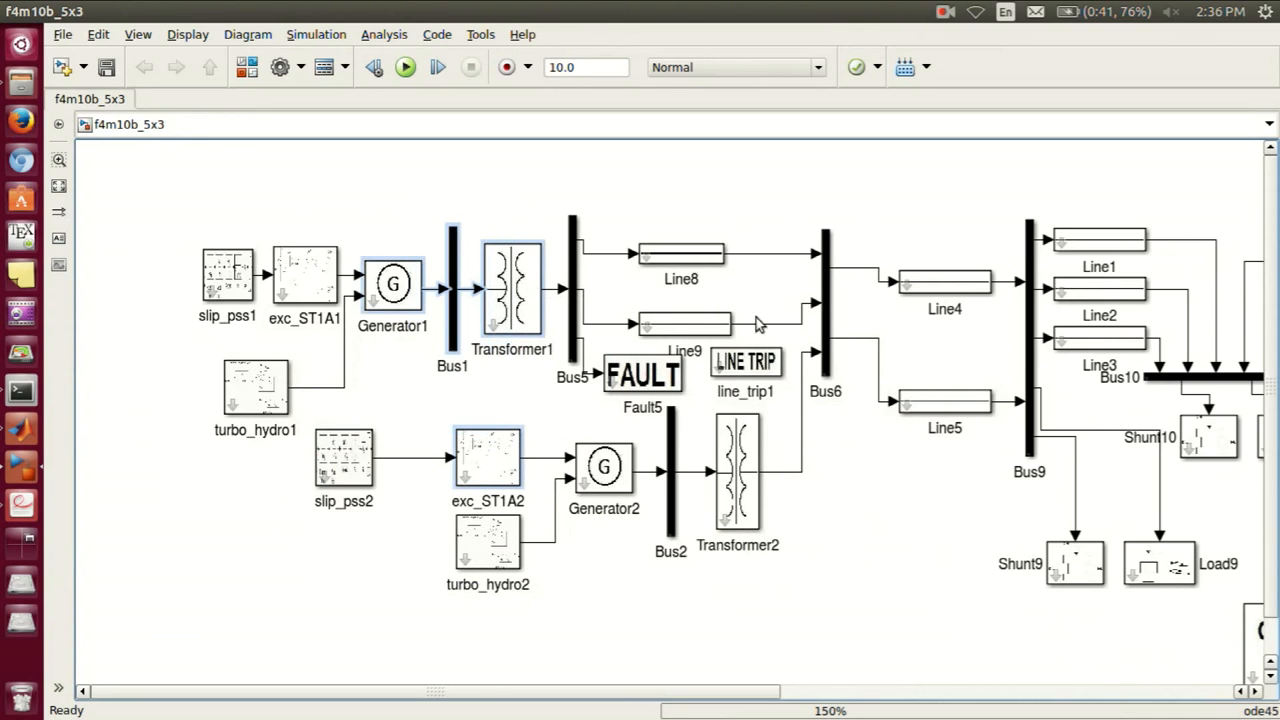
Fit the entire f4m10b_5x3 diagram in view, look over its buses, lines and generators, and close the model to return to trial.
click(868, 560)
scroll(960, 555, down, 2)
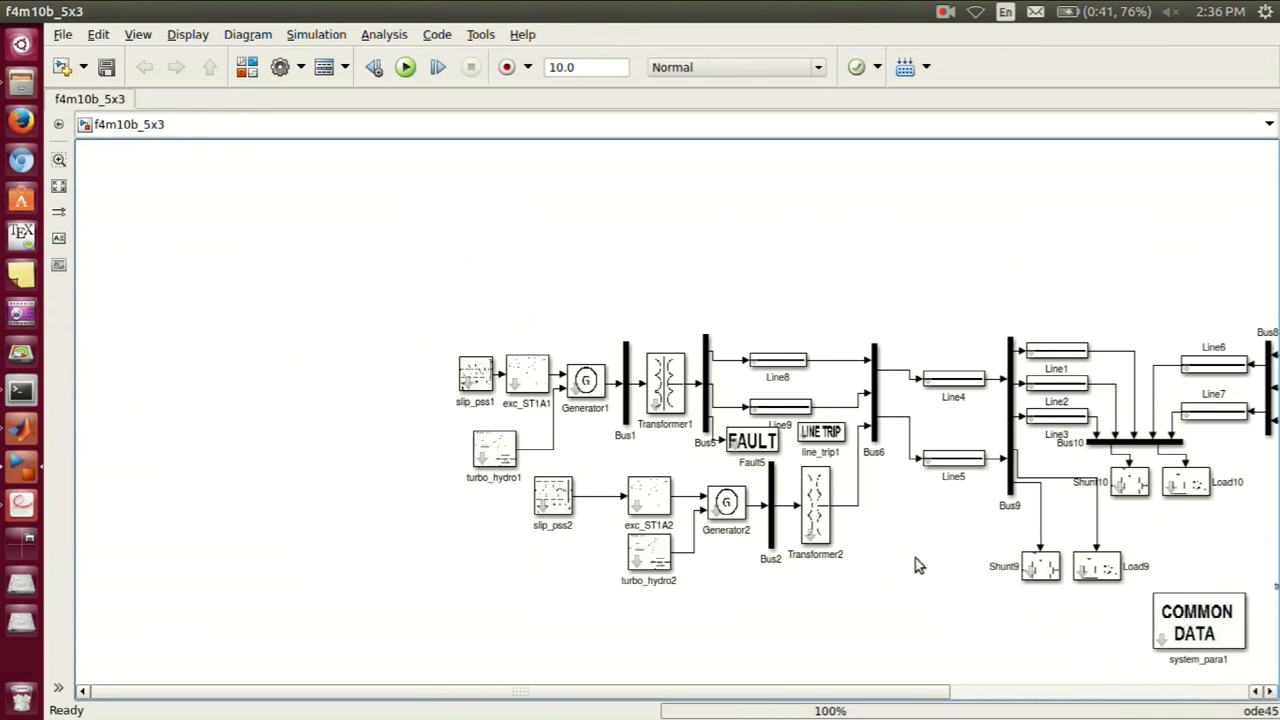
drag(797, 477, 500, 443)
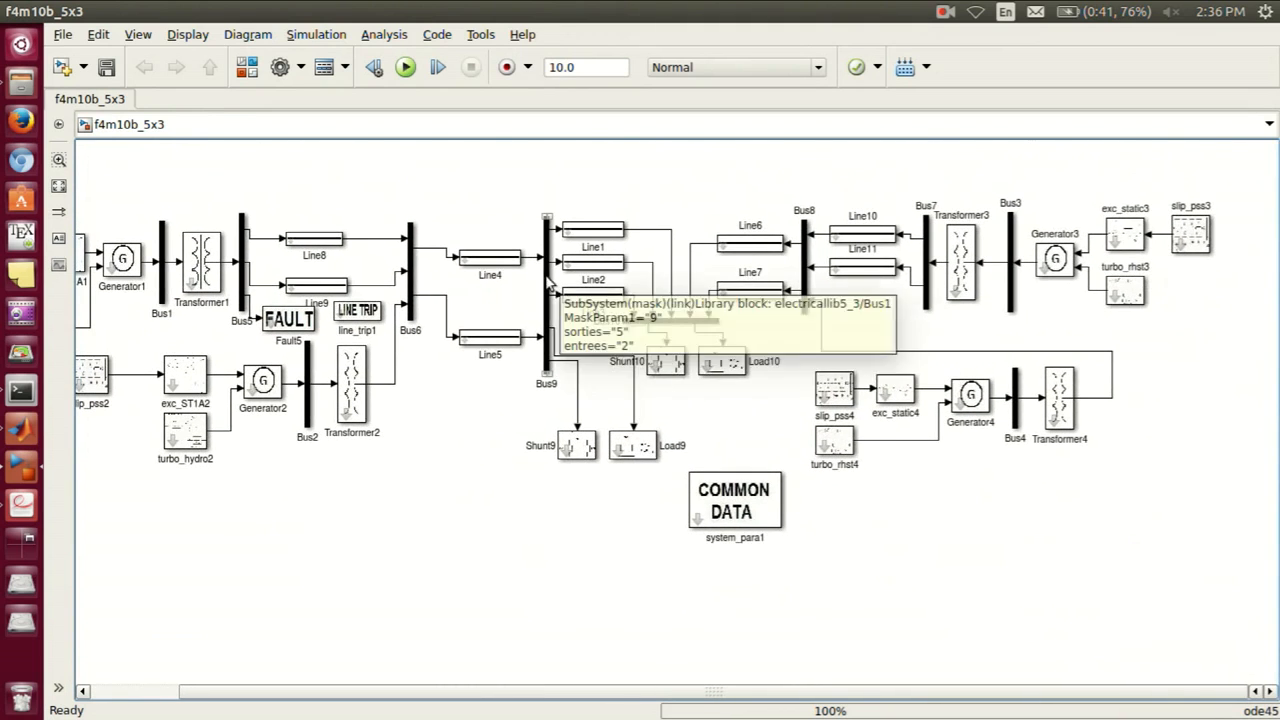
key(space)
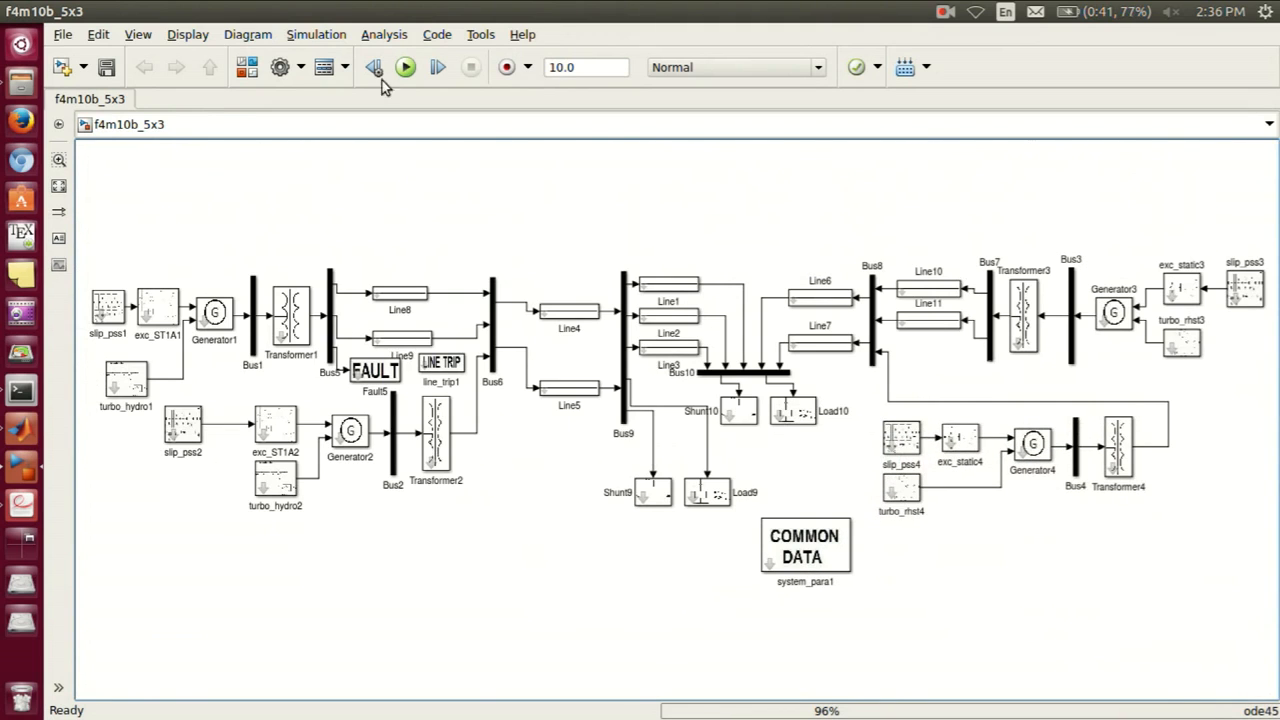
click(10, 10)
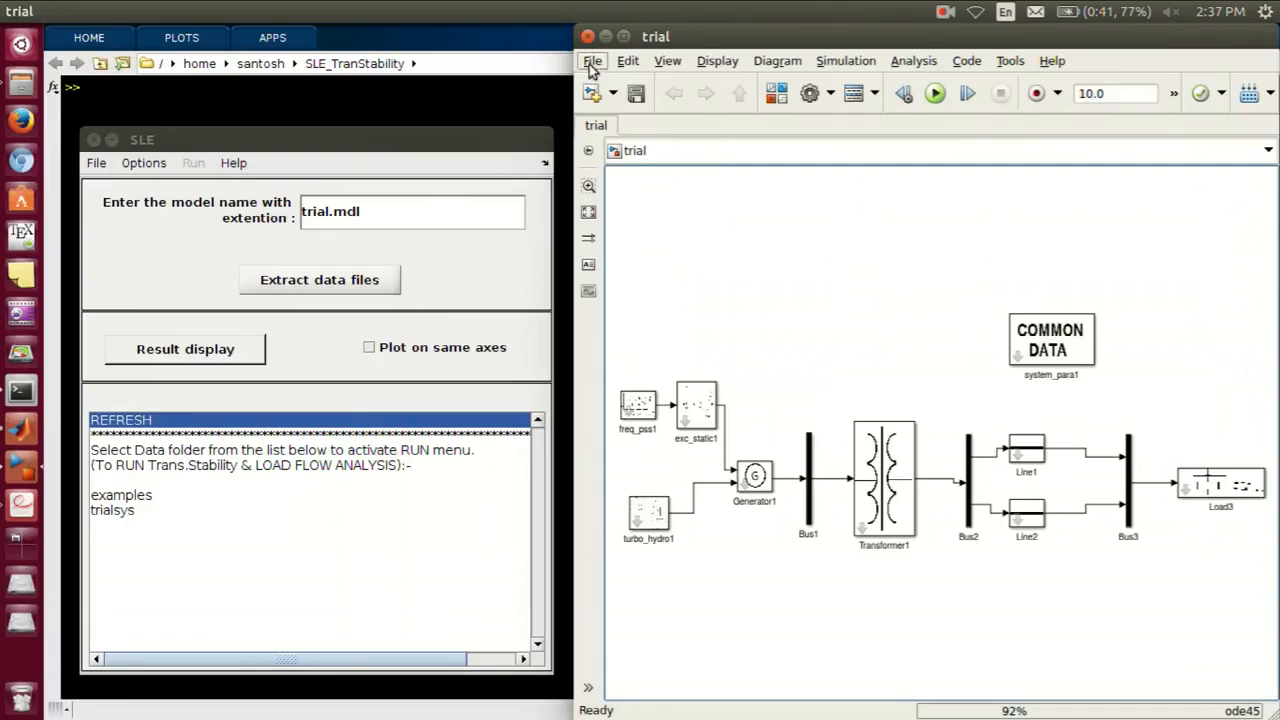
Open the analysis properties in SLE and enable the creation of data files.
click(150, 258)
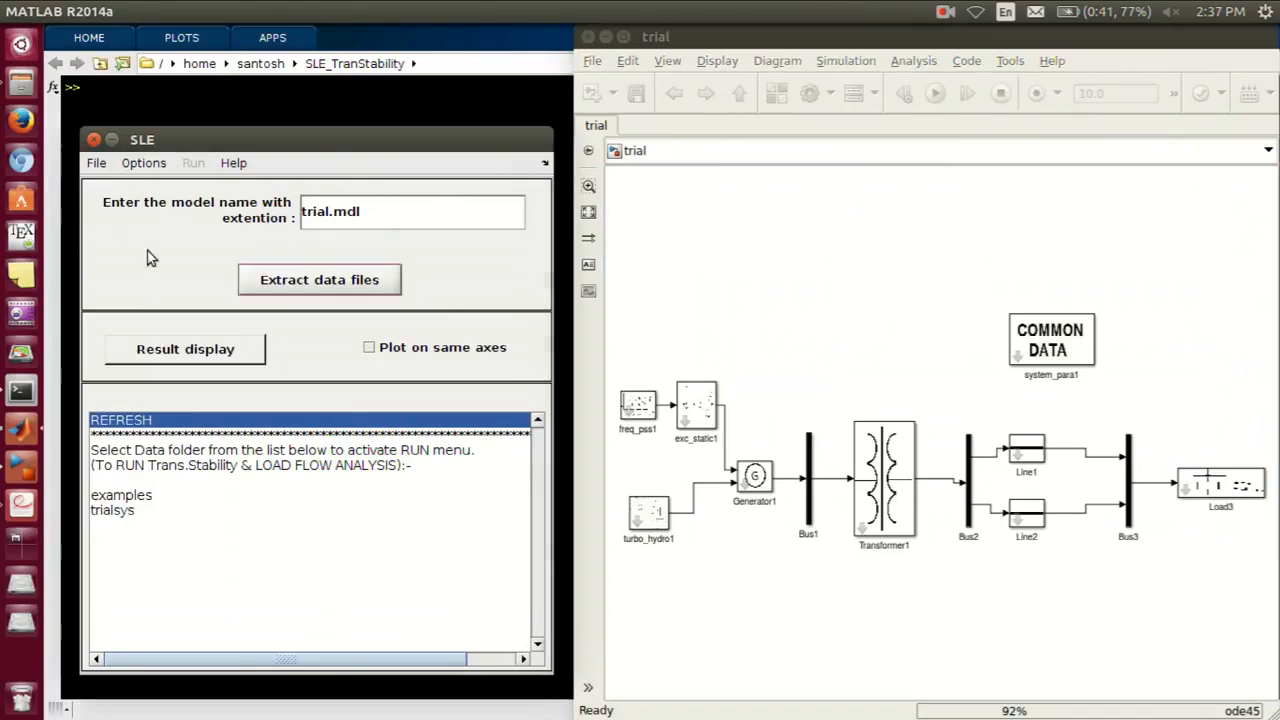
click(145, 167)
click(152, 188)
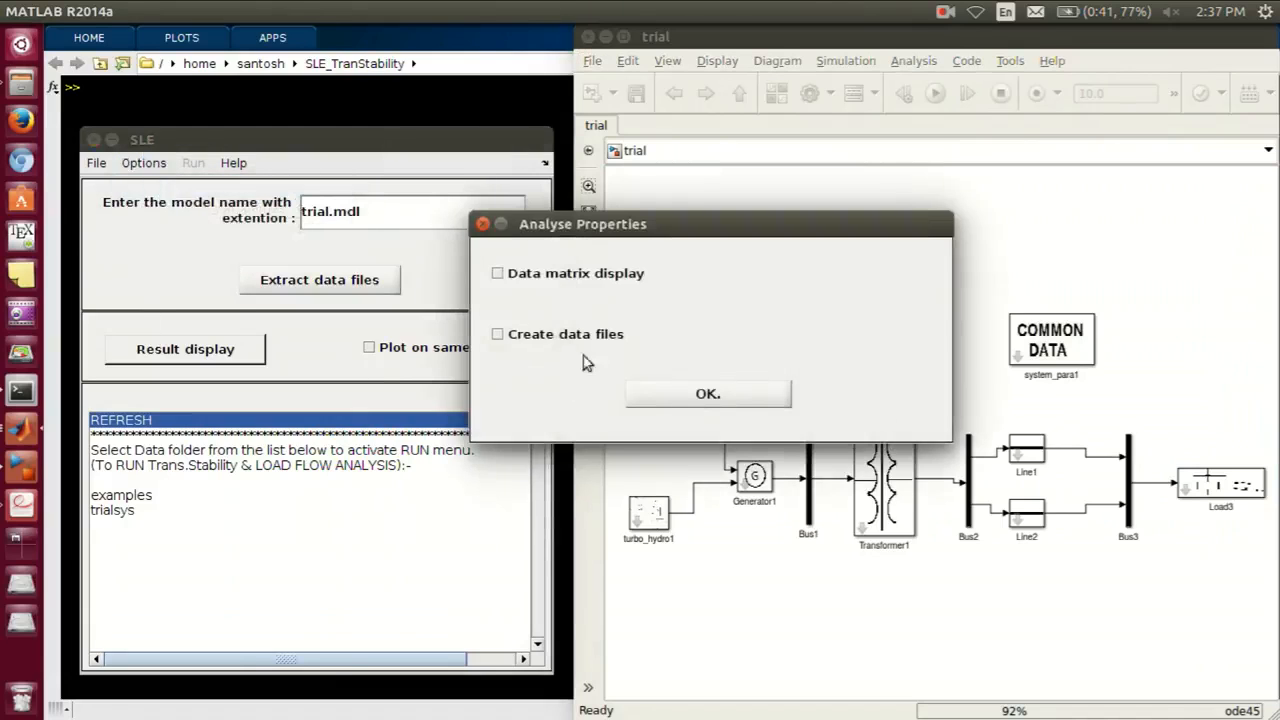
click(503, 340)
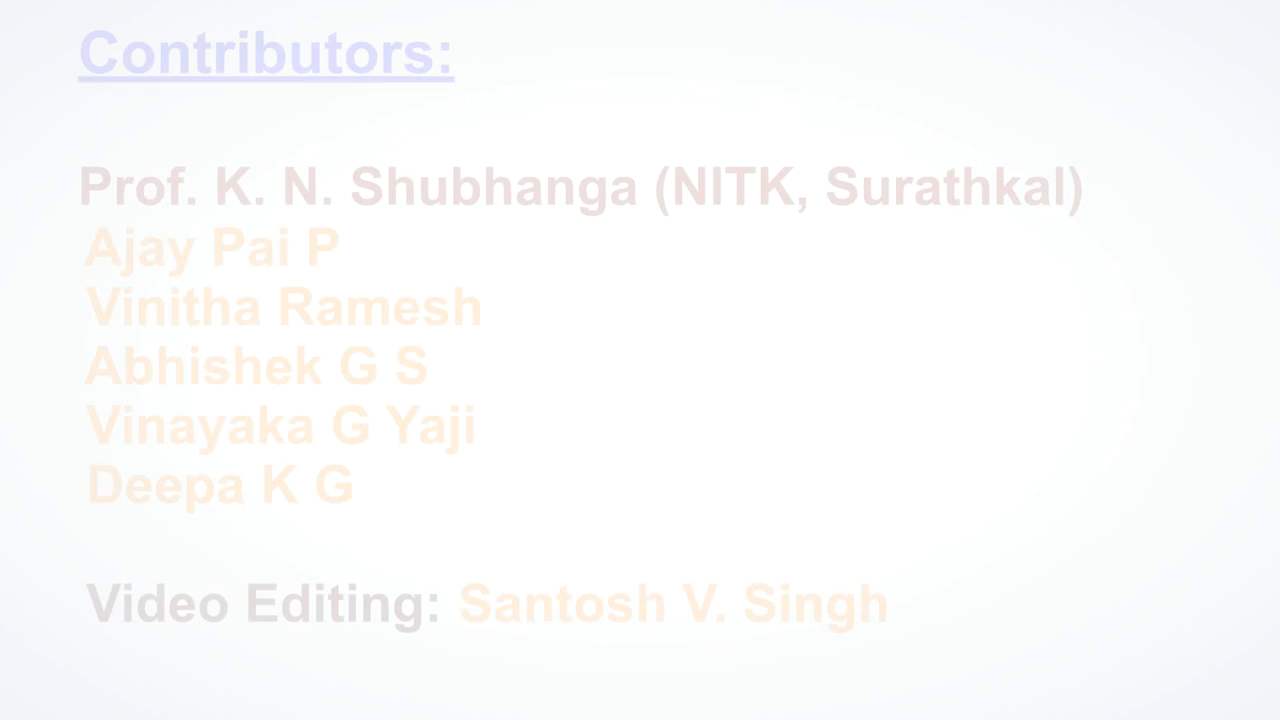